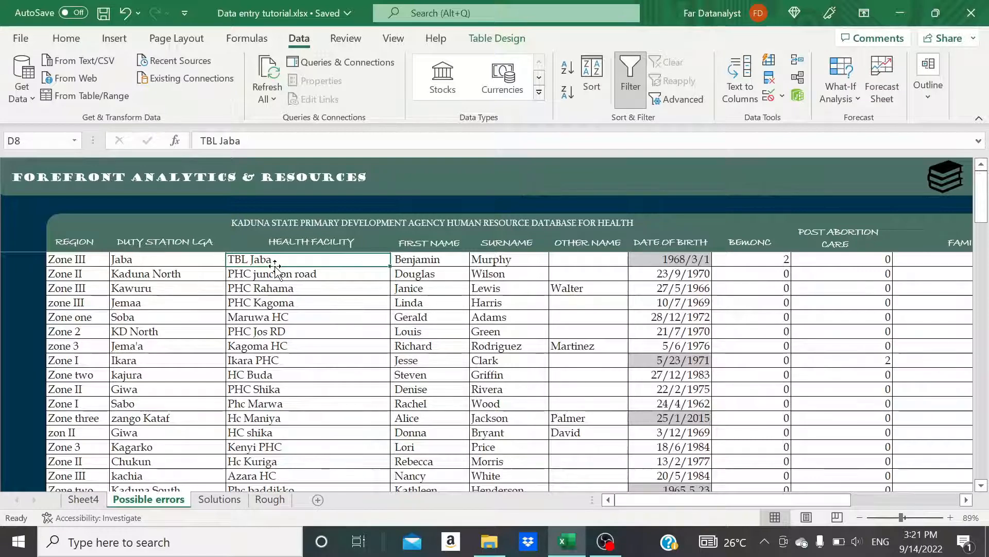
Examine how facility names are written in the Health Facility column, down to the Jaba TBL record near the end
click(344, 314)
key(Down)
key(Down)
key(Down)
key(Down)
key(Down)
key(Down)
key(Down)
key(Down)
key(Down)
key(Down)
key(Down)
key(Down)
key(Down)
key(Down)
key(Down)
key(Down)
key(Down)
key(Down)
key(Down)
key(Down)
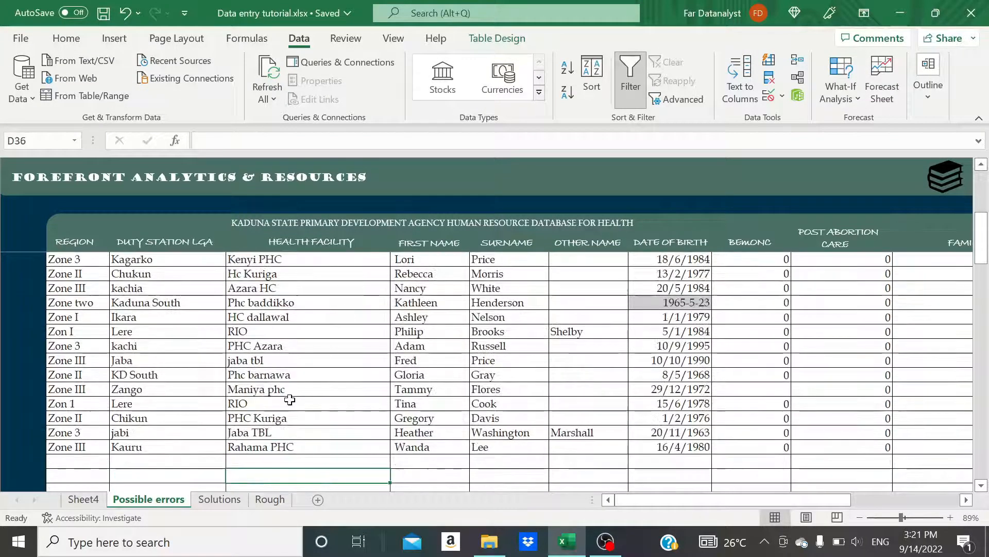
click(264, 430)
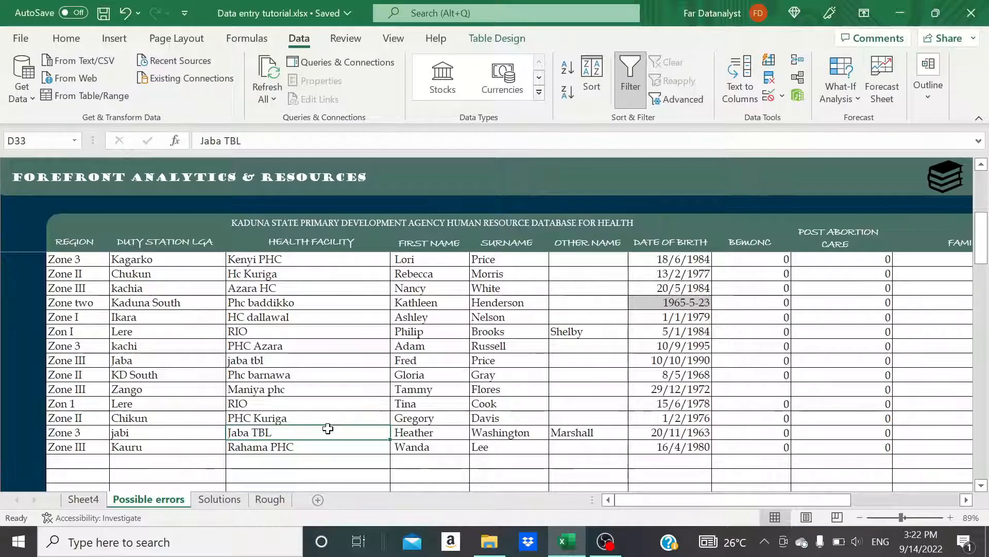
Compare the PHC Rahama entry near the start of the Health Facility column with the Rahama PHC entry in the last record
scroll(328, 428, up, 4)
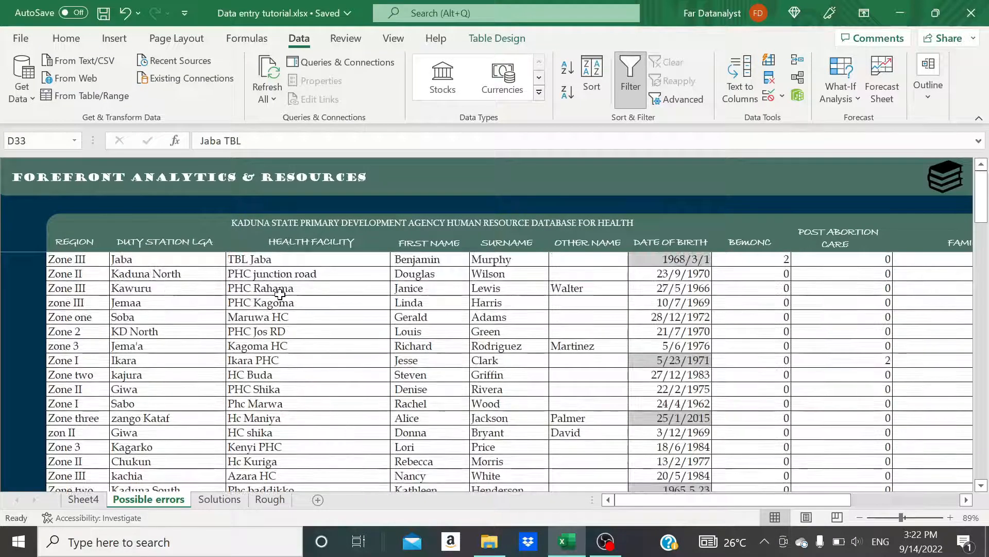
click(271, 289)
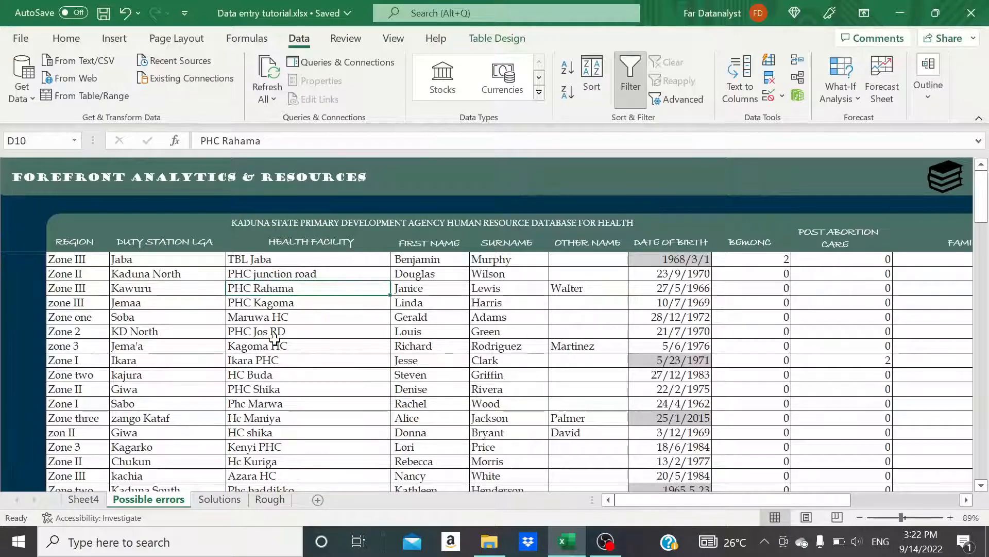
click(269, 420)
key(Down)
key(Down)
key(Down)
key(Down)
key(Down)
key(Down)
key(Down)
key(Down)
key(Down)
key(Down)
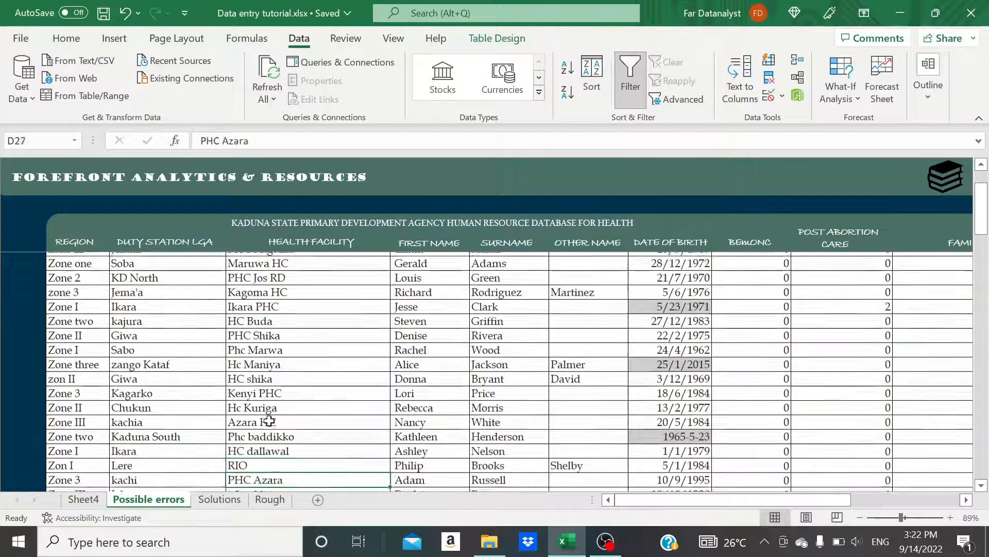
key(Down)
key(Down)
key(Down)
key(Down)
key(Down)
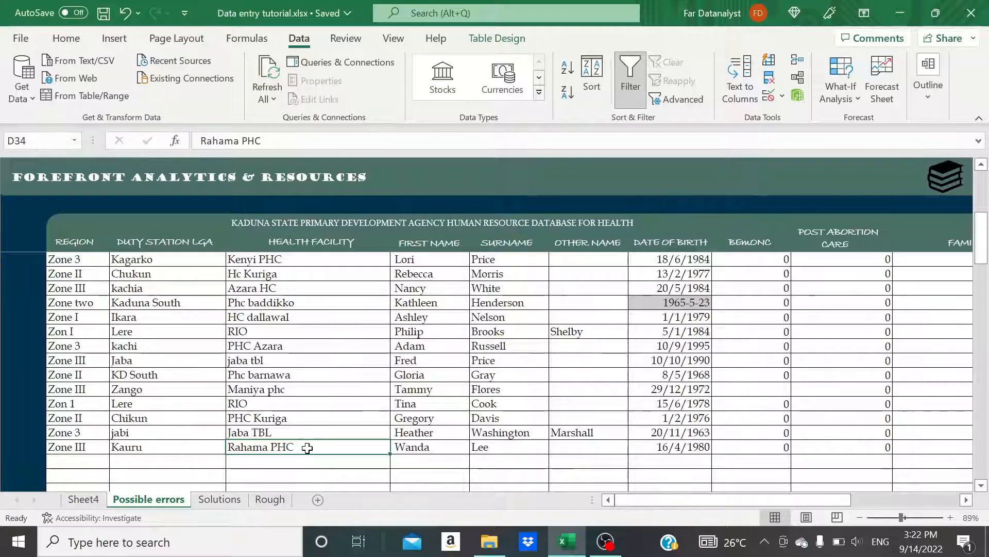
Compare the PHC Kagoma and Kagoma HC entries and check the Duty Station LGA and Health Facility values in the first records
scroll(308, 448, up, 5)
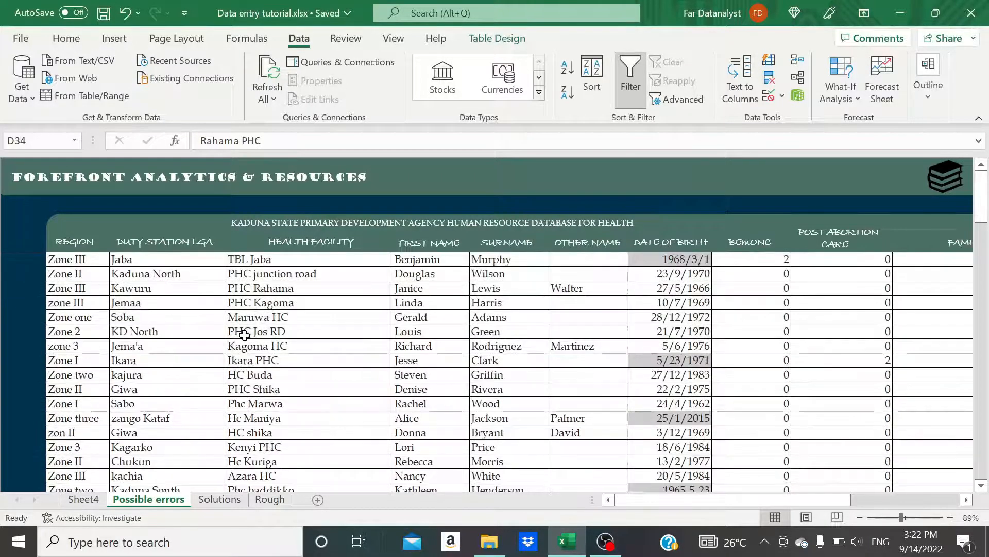
click(249, 305)
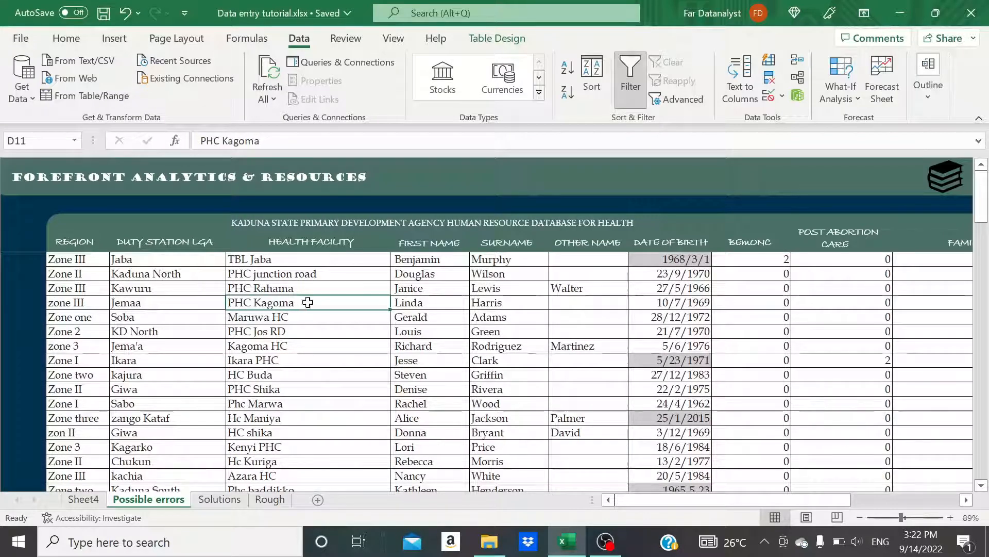
scroll(266, 441, down, 4)
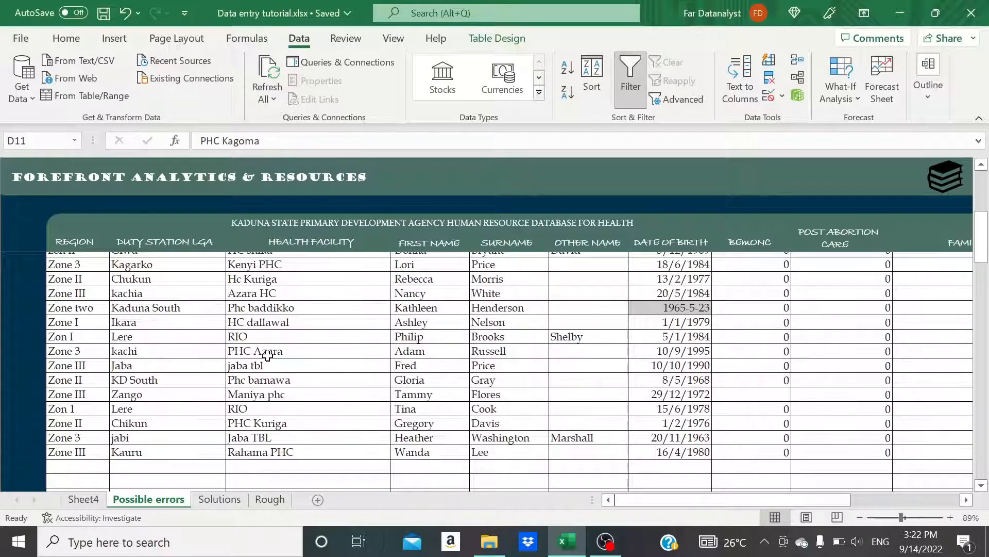
scroll(268, 355, up, 4)
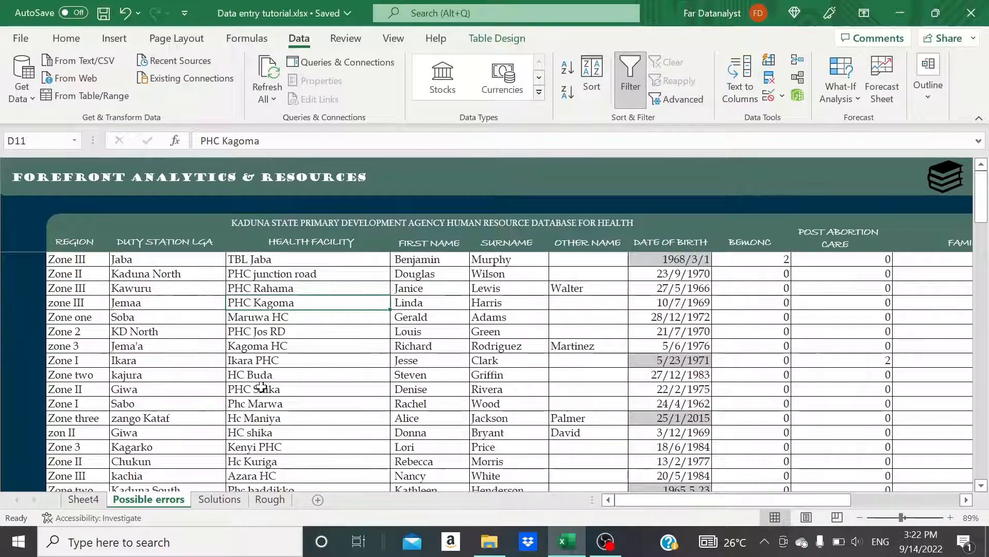
click(260, 348)
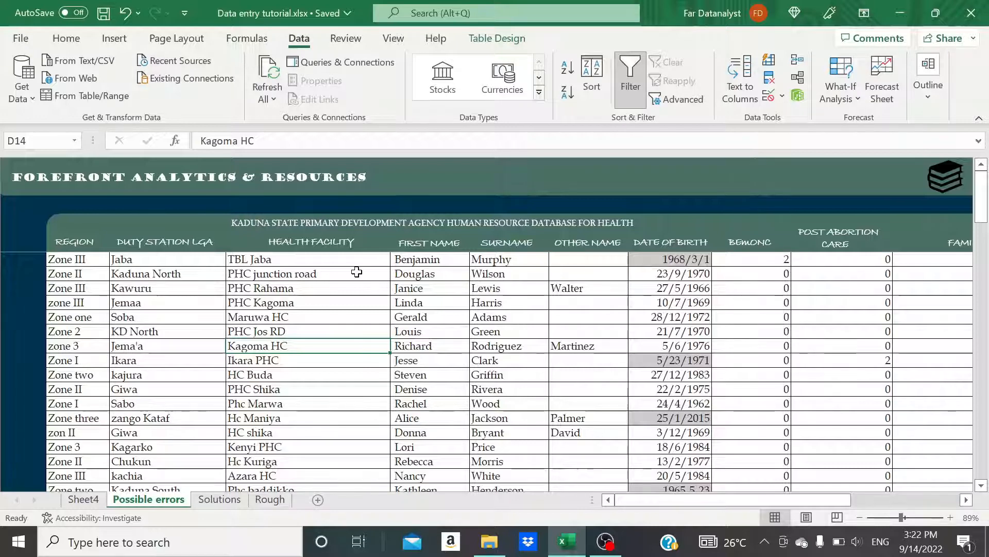
click(327, 263)
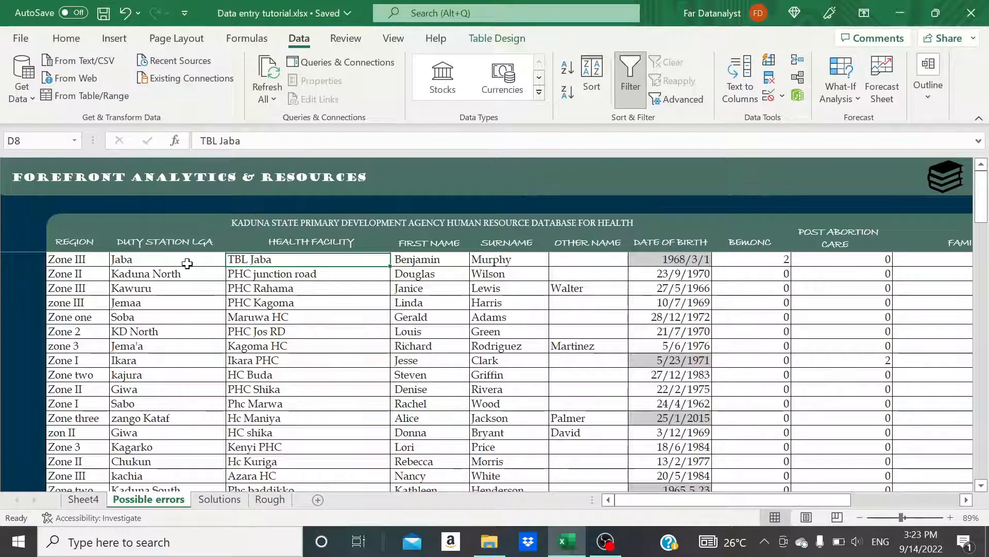
click(167, 287)
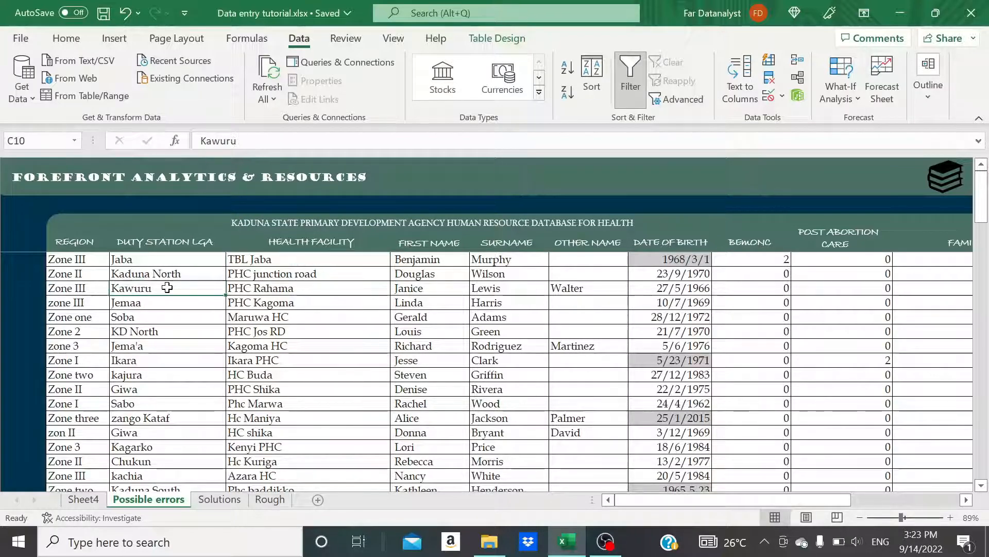
click(156, 260)
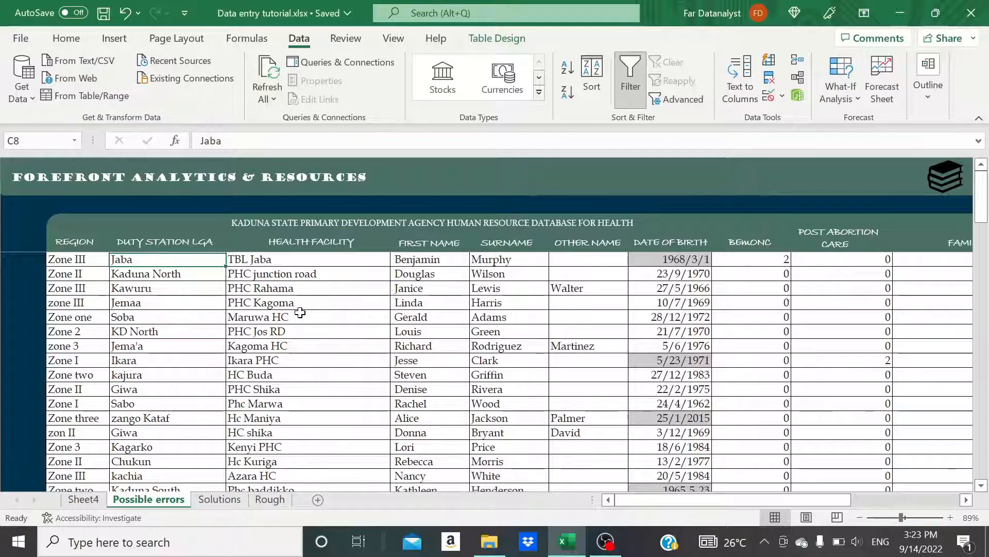
click(291, 287)
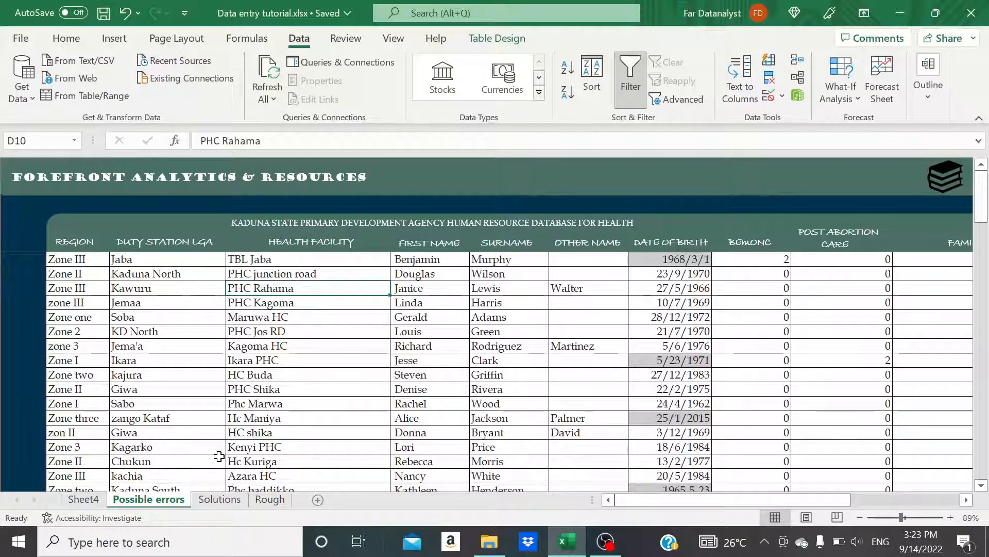
Review the health facility lists under the Zaria, KD_North and Kachia headings on the Rough sheet
click(272, 500)
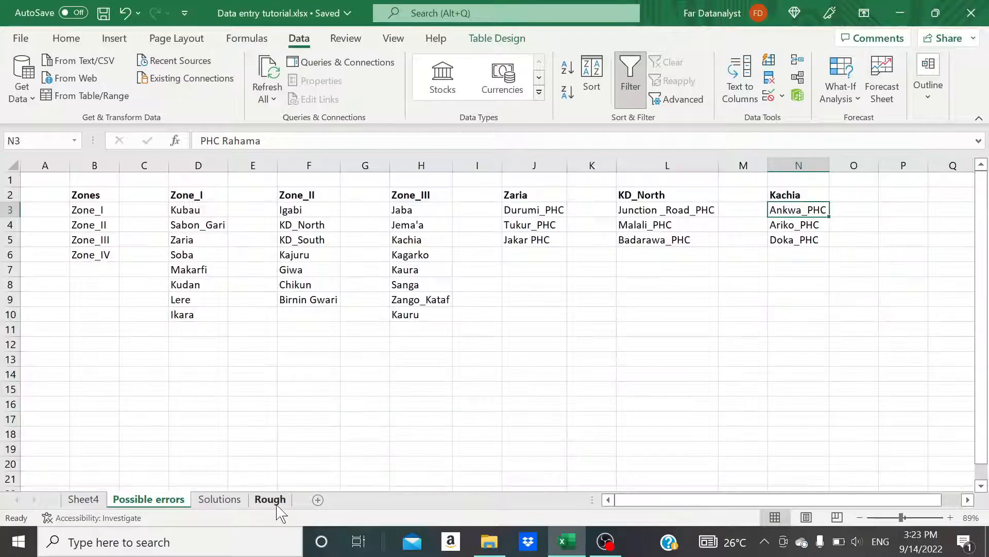
click(550, 199)
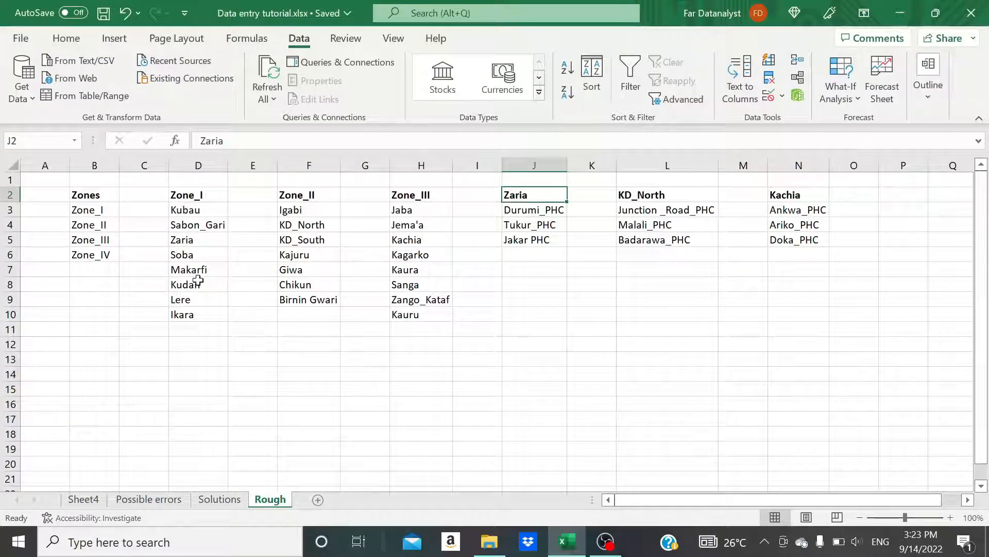
click(533, 210)
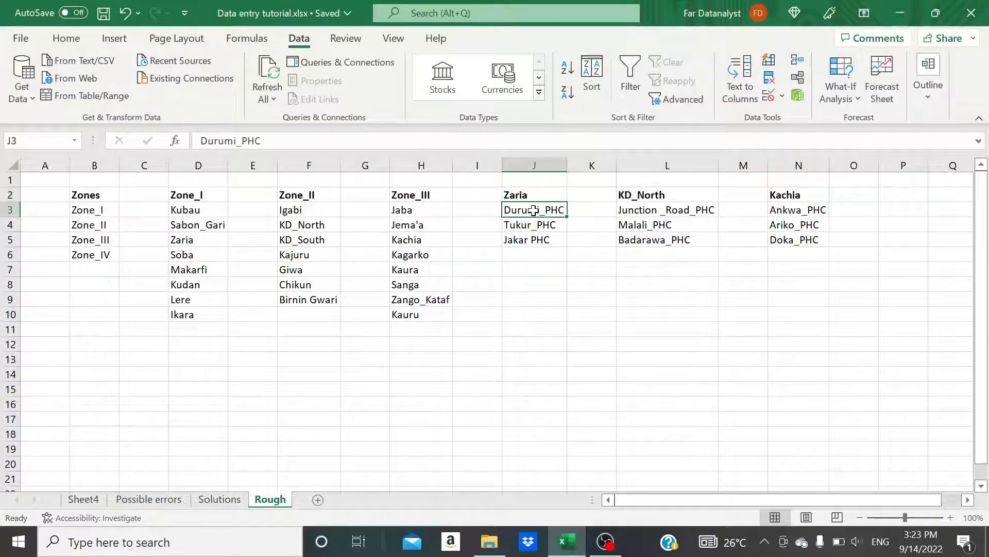
key(ctrl+shift+Down)
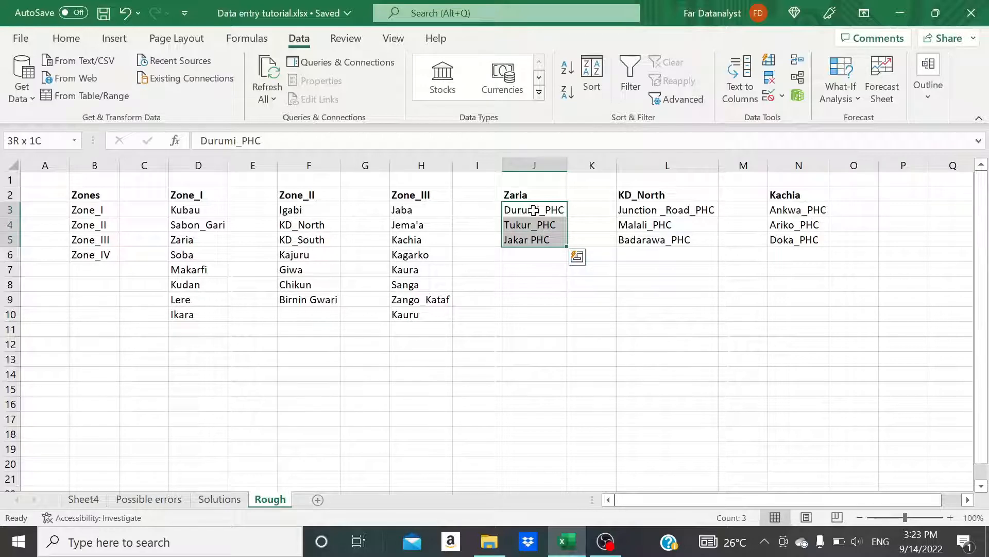
click(526, 208)
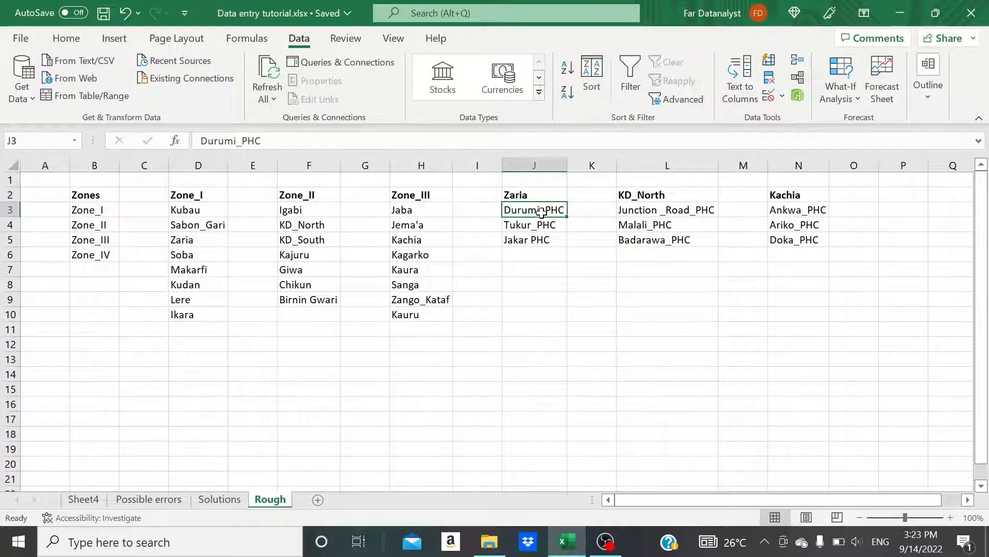
click(542, 223)
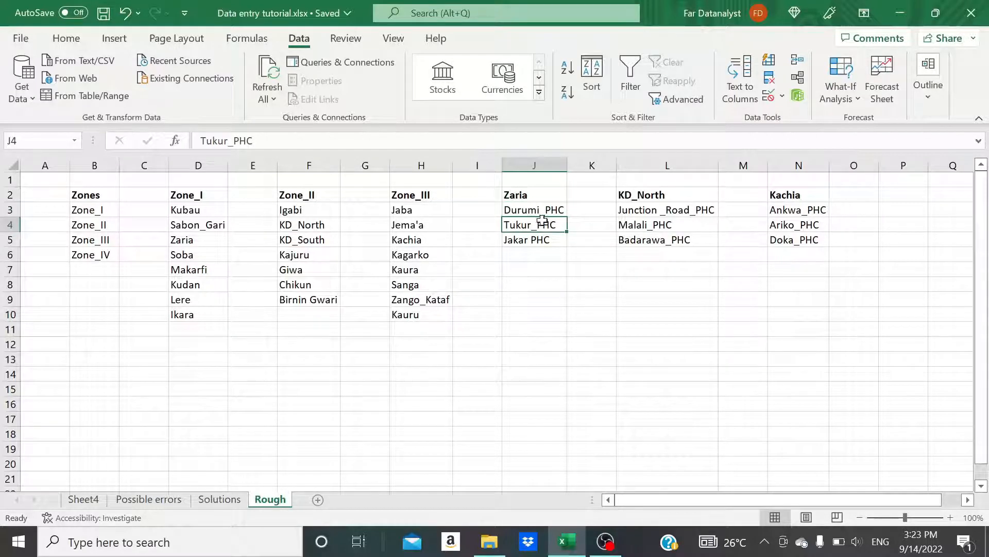
click(544, 208)
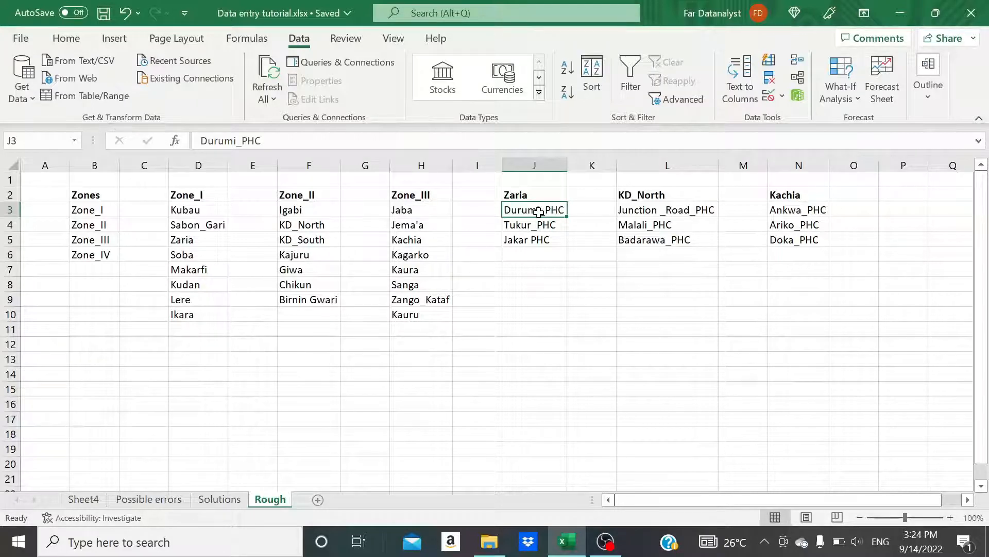
click(547, 224)
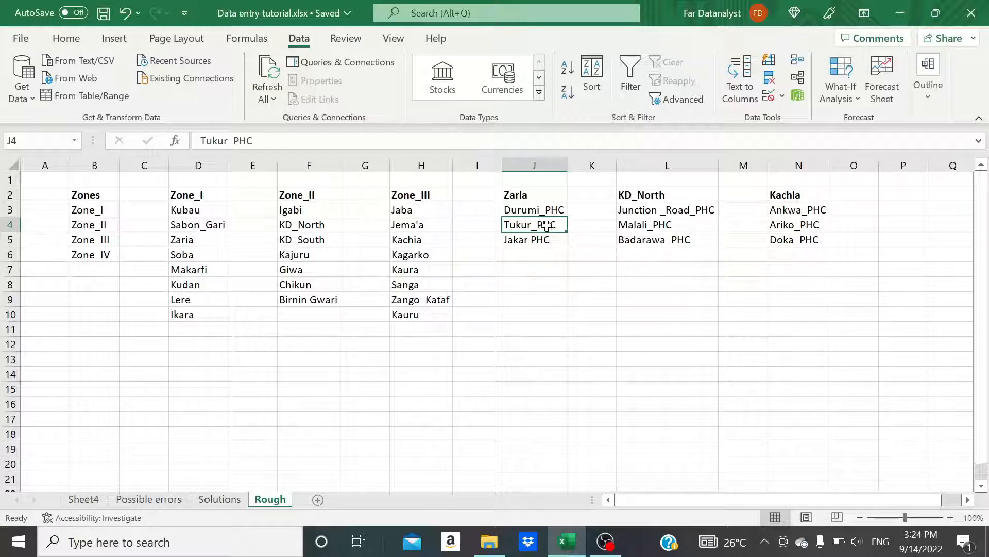
click(548, 239)
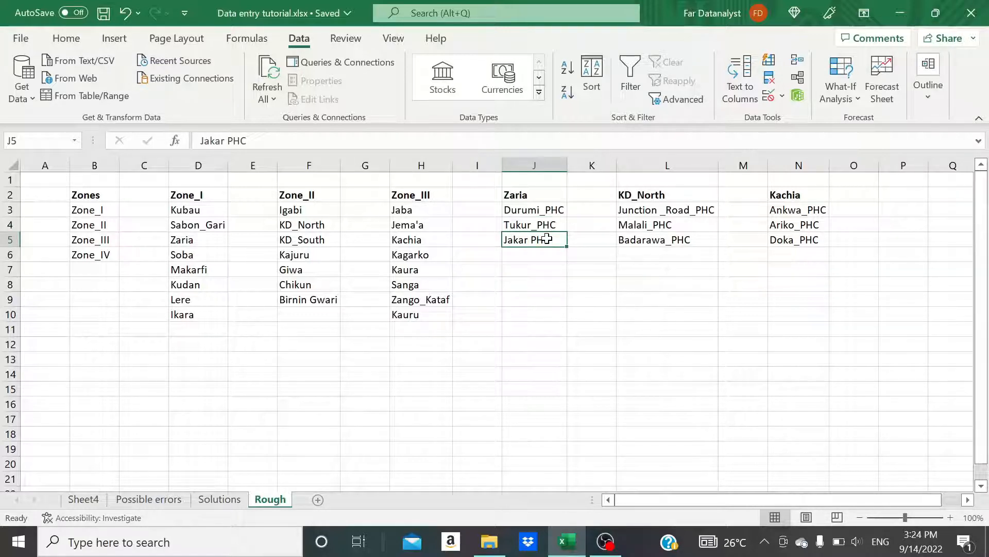
click(653, 208)
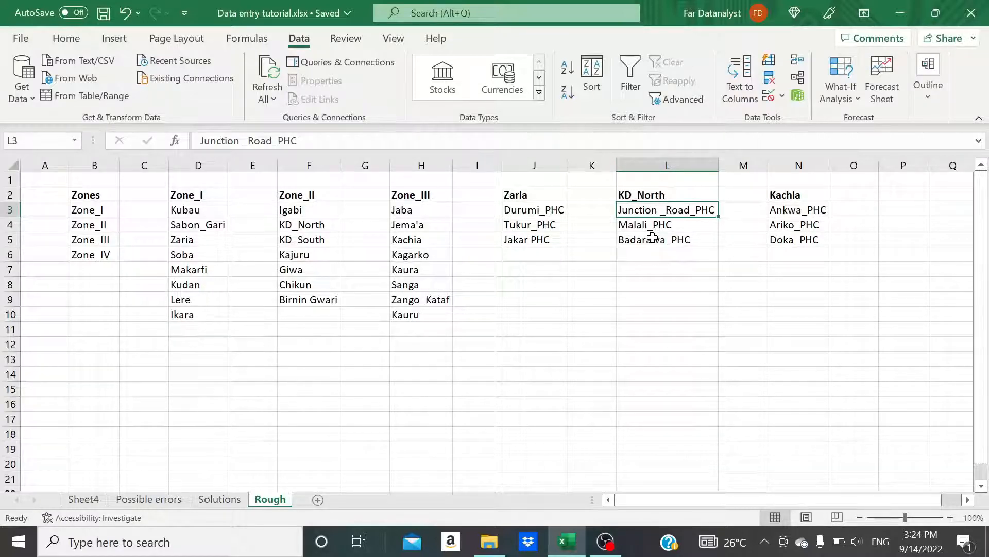
click(788, 196)
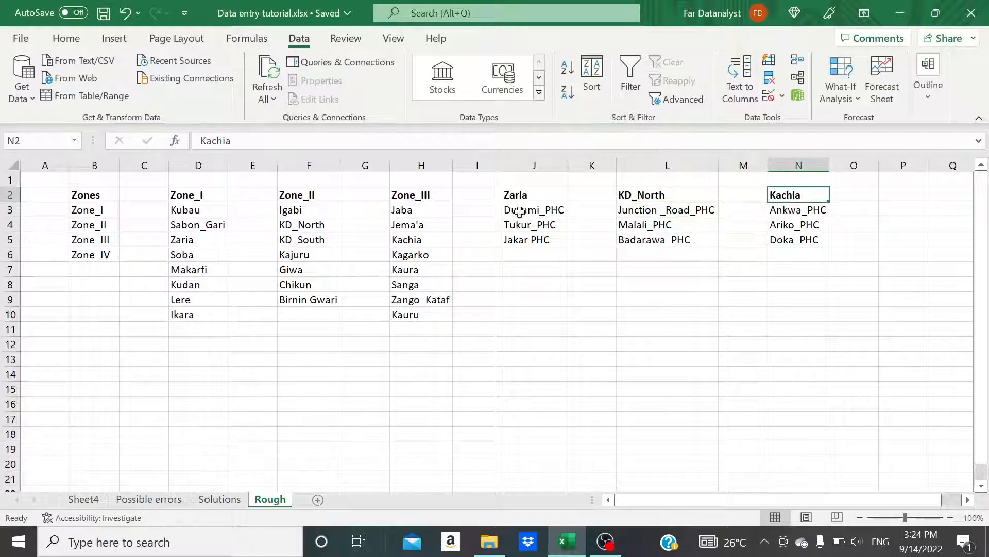
click(810, 210)
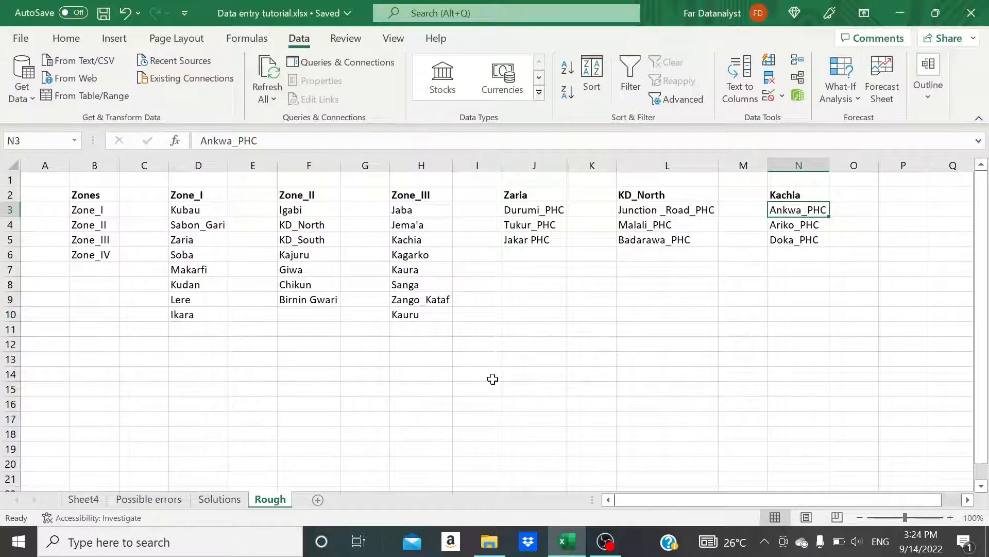
Define the named range Zaria for the three facilities in J3:J5
click(564, 209)
key(shift+Down)
key(shift+Down)
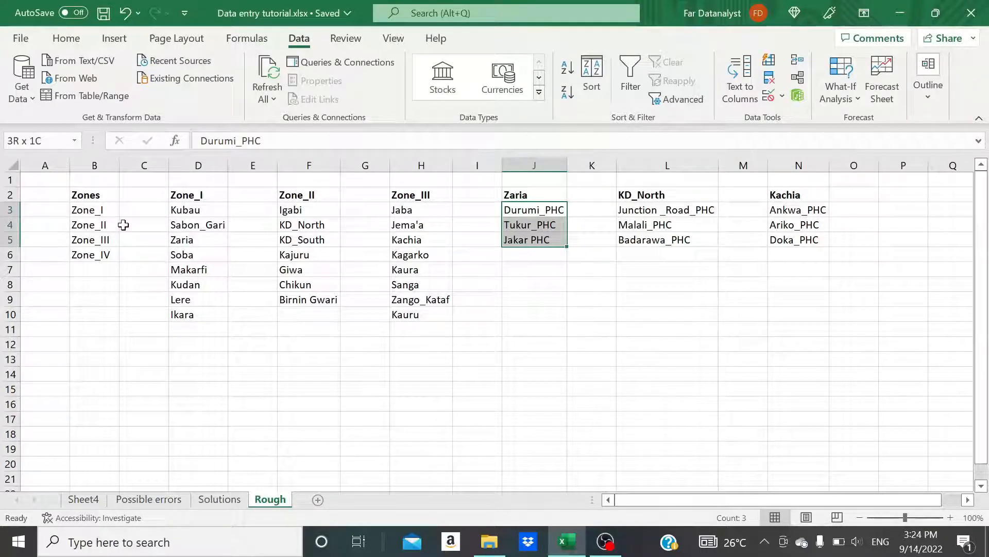
click(31, 140)
text(ria)
key(Return)
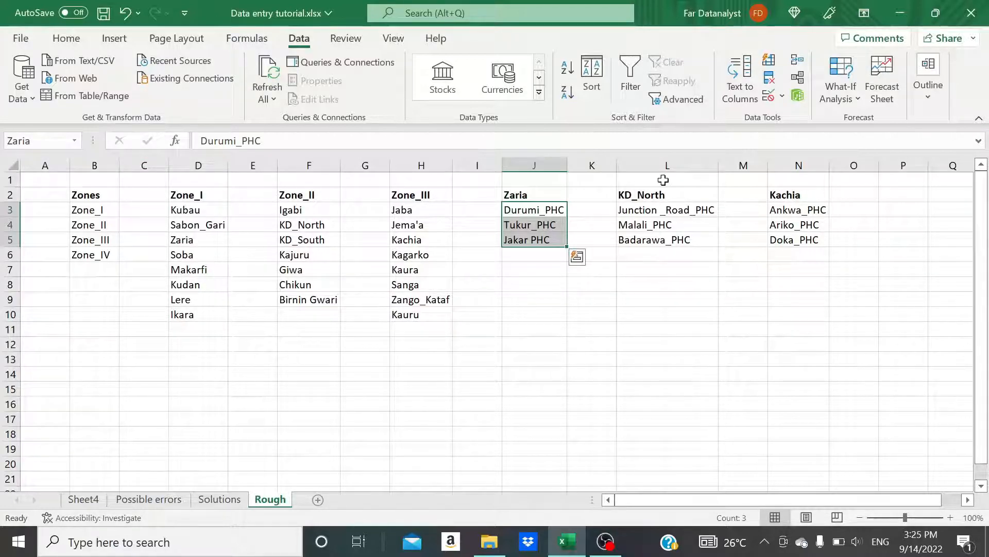
Define the named range KD_North for the three facilities in L3:L5
click(682, 209)
key(shift+Down)
key(shift+Down)
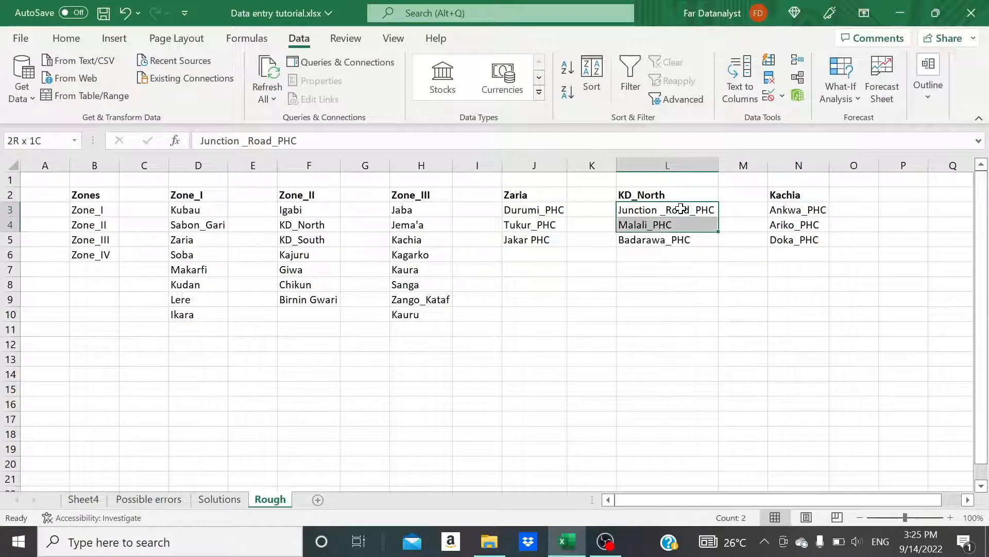
click(27, 140)
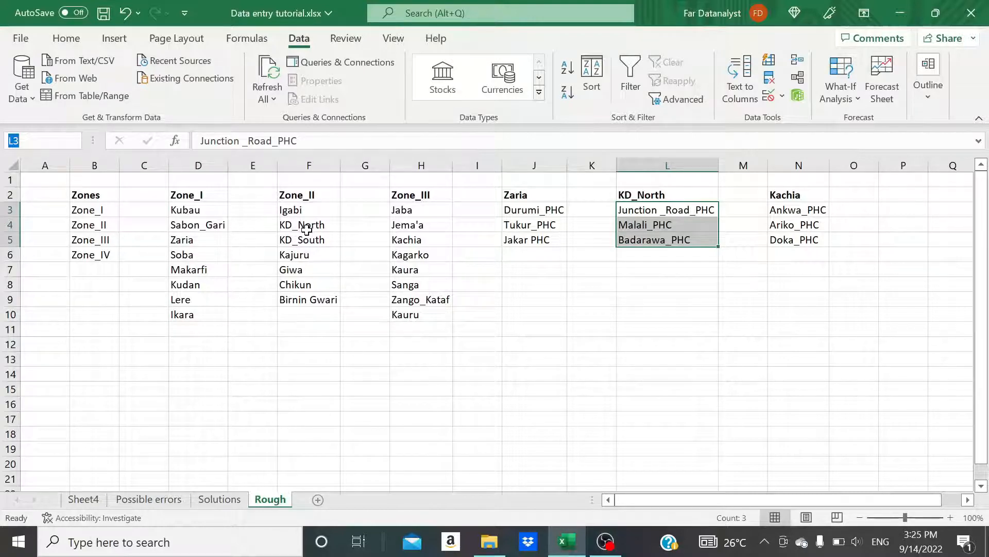
text(KD_Nor)
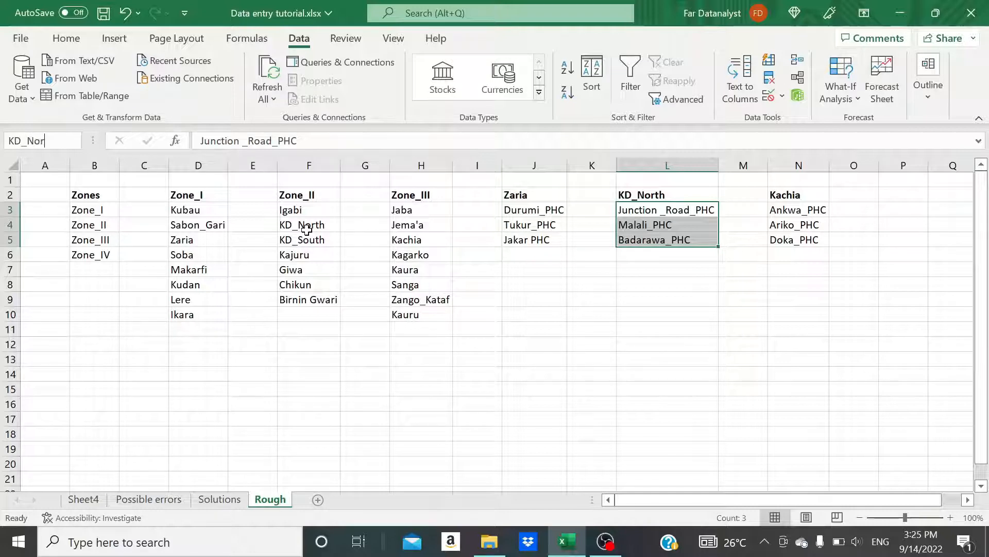
text(th)
key(Return)
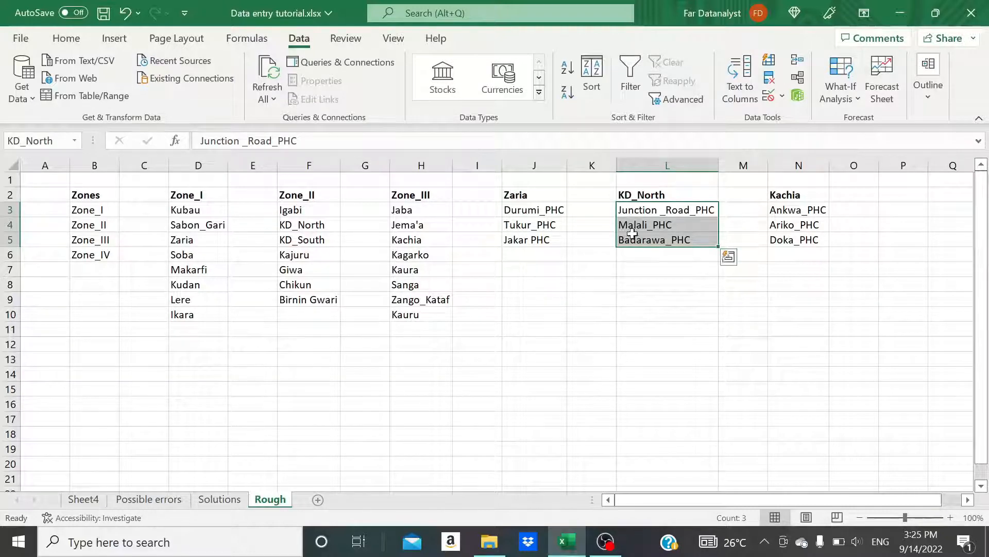
Define the named range Kachia for the facilities in N3:N5 and go to the Solutions sheet
drag(792, 208, 793, 240)
click(38, 141)
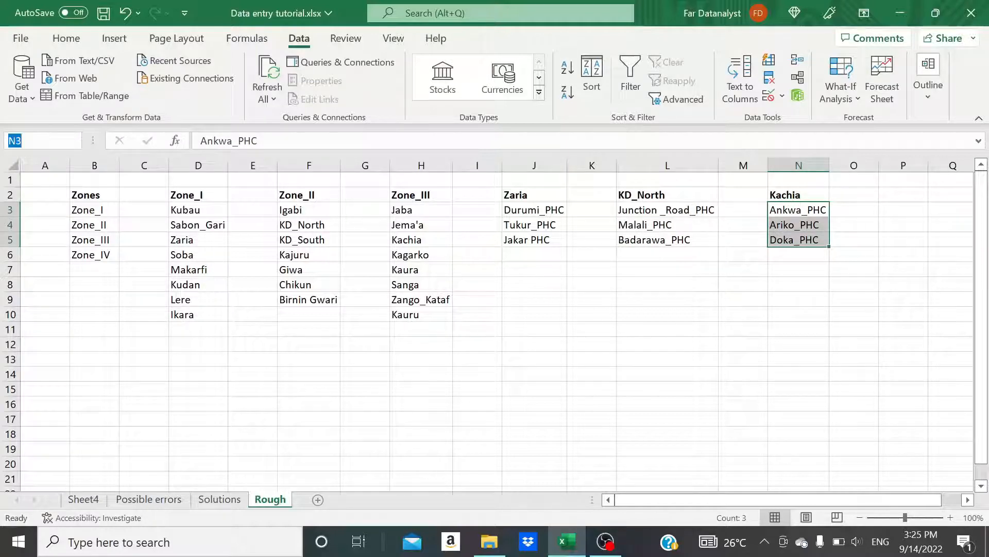
text(Kachi)
click(216, 503)
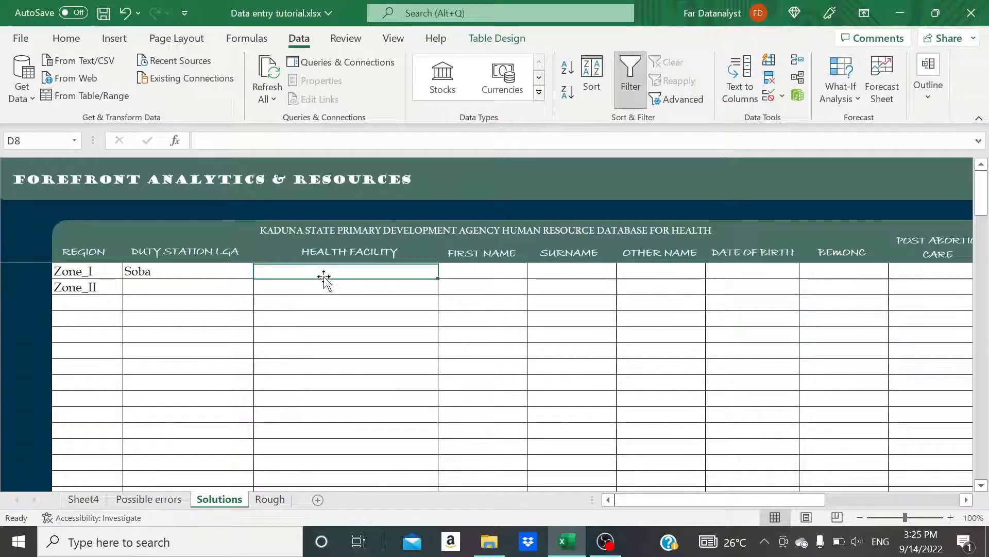
Start a List-type data validation rule with an in-cell dropdown for the Health Facility column from D8 down
key(ctrl+shift+Down)
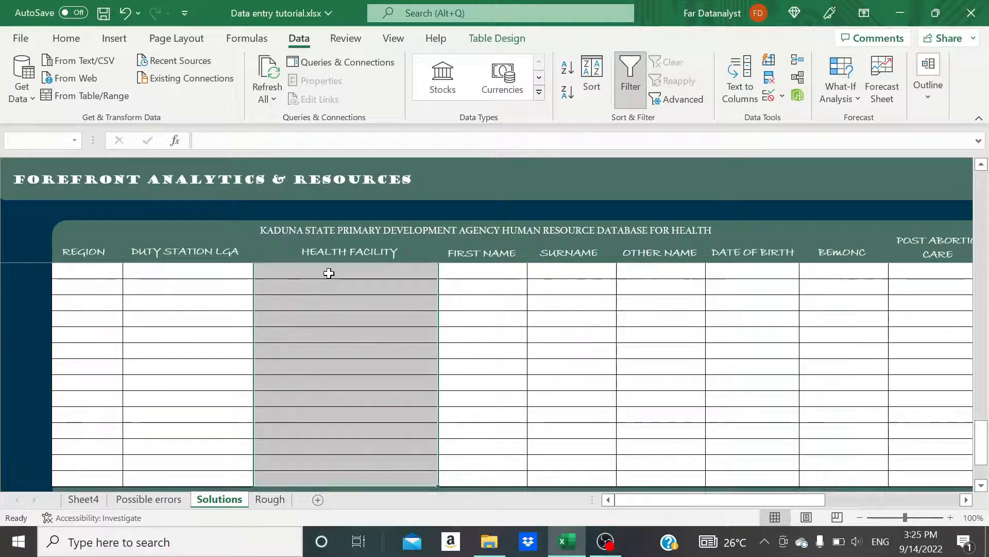
click(769, 95)
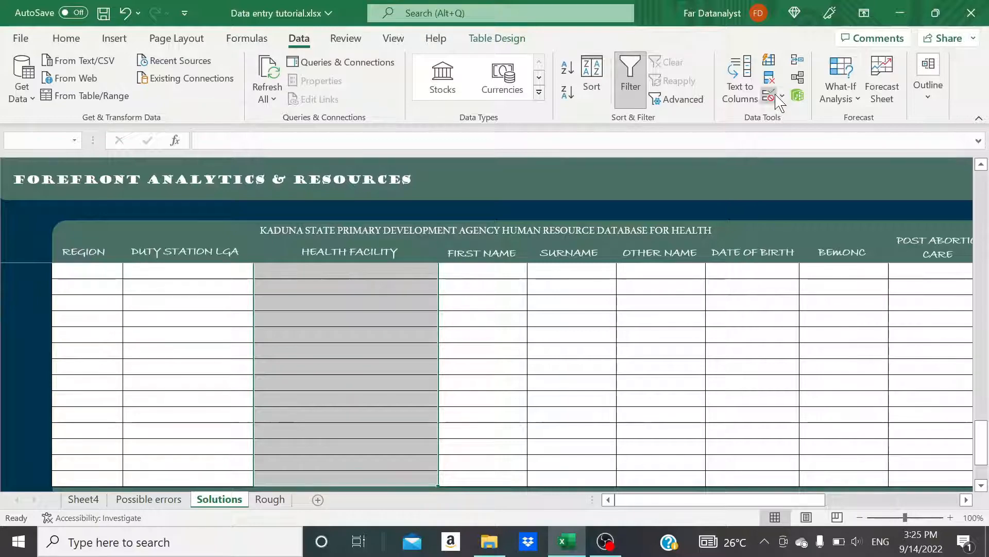
click(349, 281)
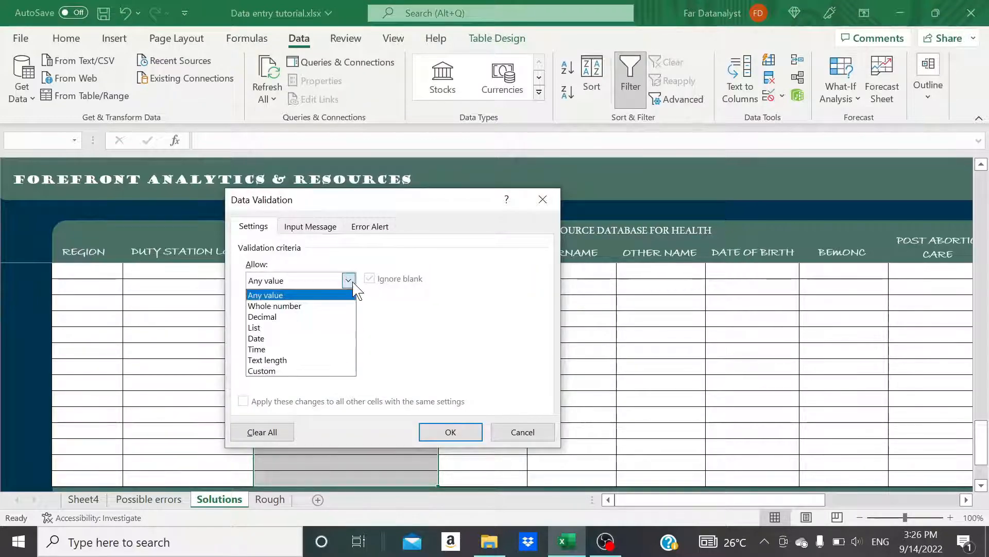
click(269, 327)
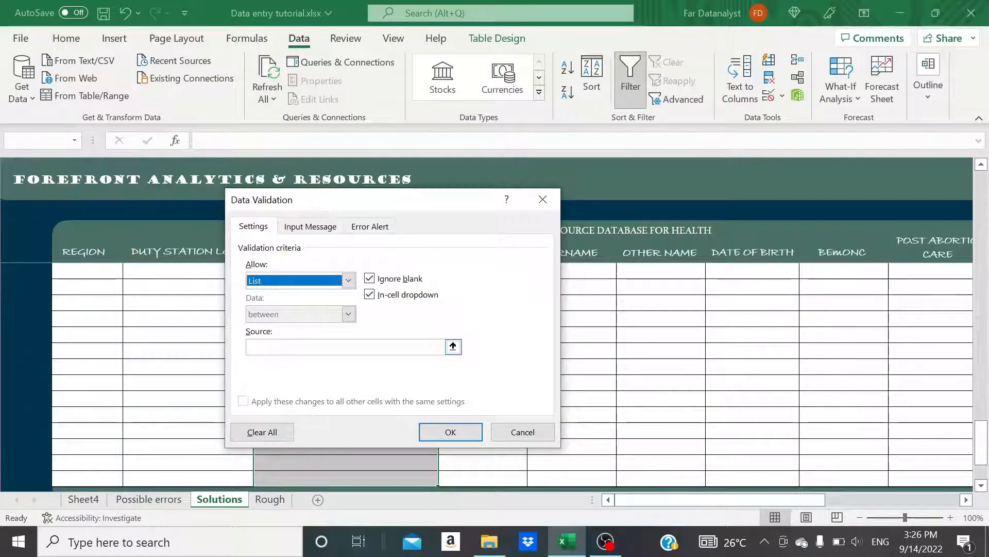
click(271, 347)
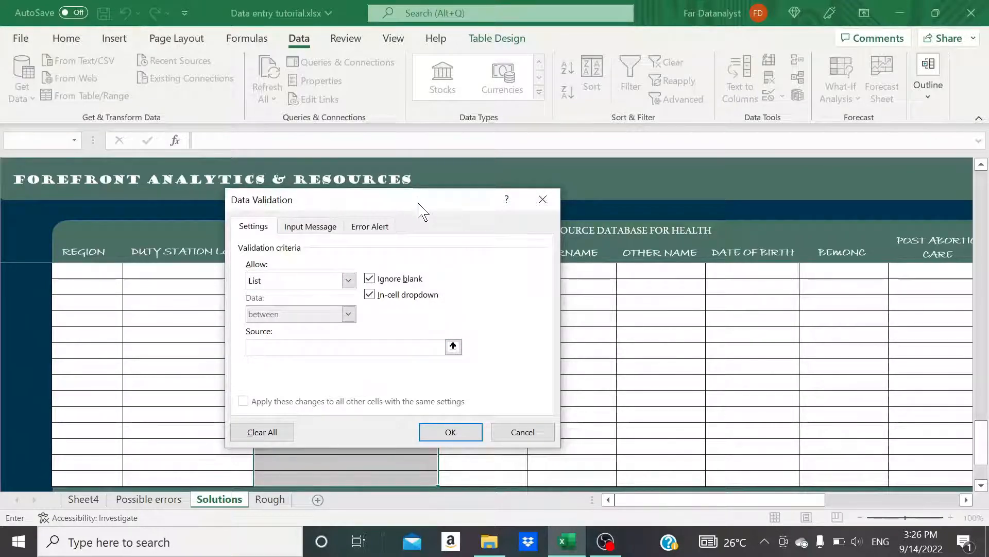
drag(422, 201, 446, 203)
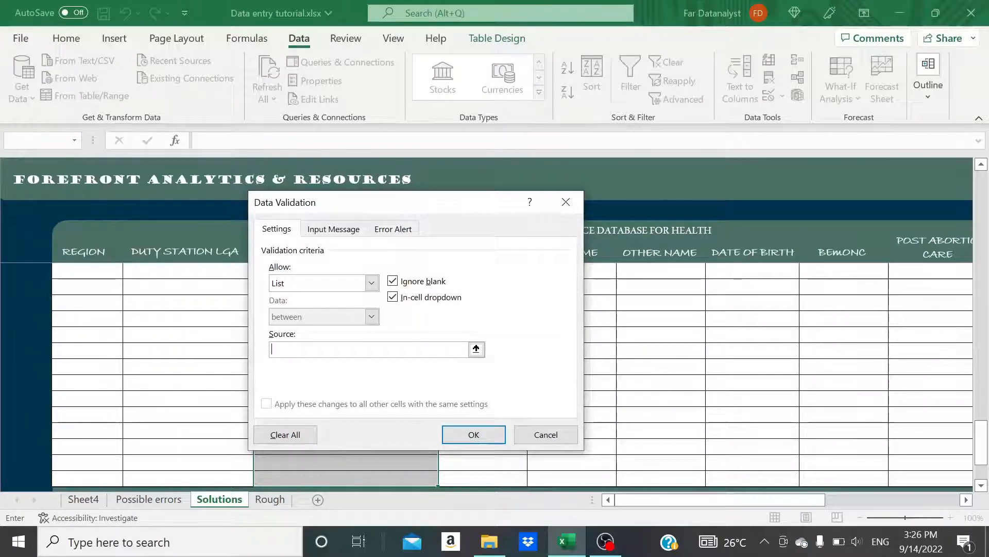
Set the validation source to =indirect($C8) with a relative row reference and apply the rule to the Health Facility column
text(=indirect)
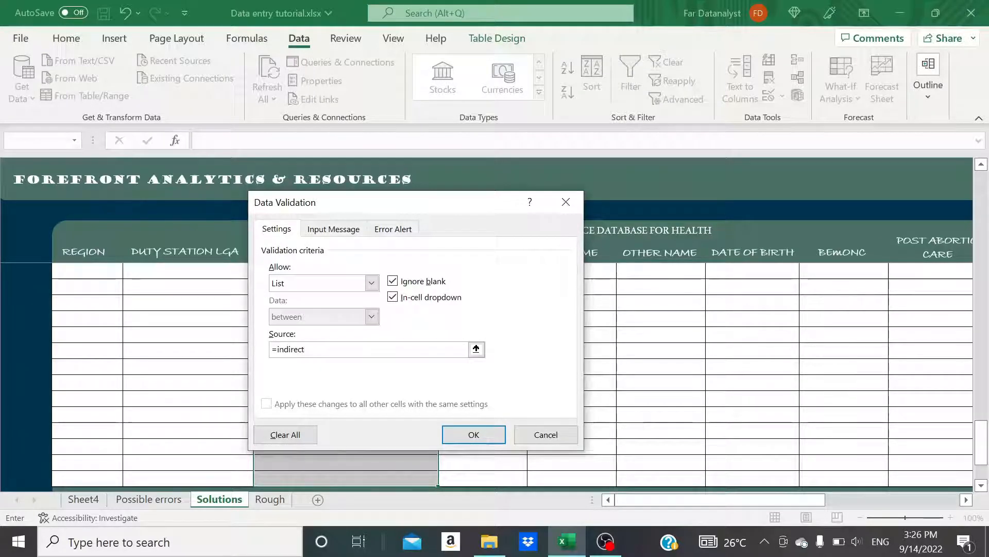
text(()
key(Left)
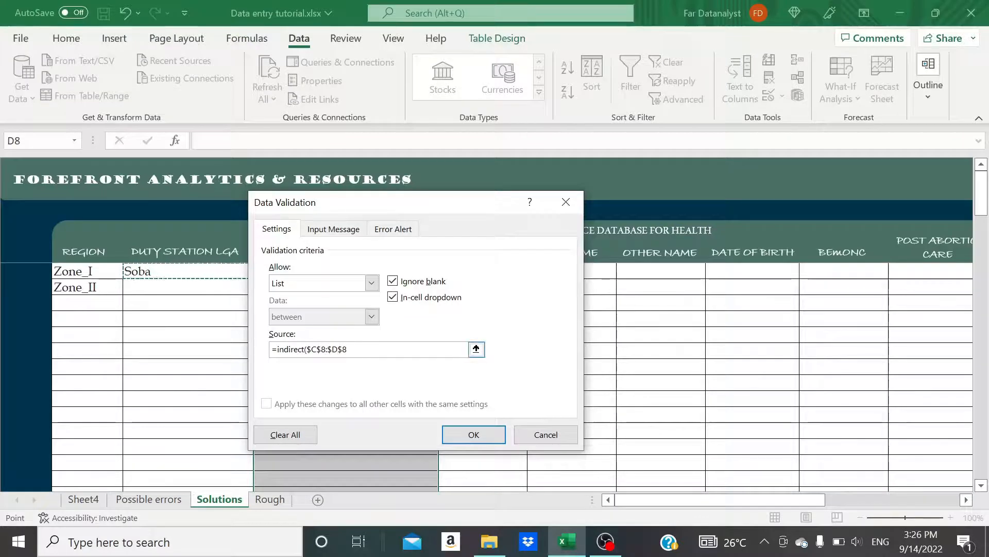
key(BackSpace)
key(BackSpace)
key(BackSpace)
key(BackSpace)
key(BackSpace)
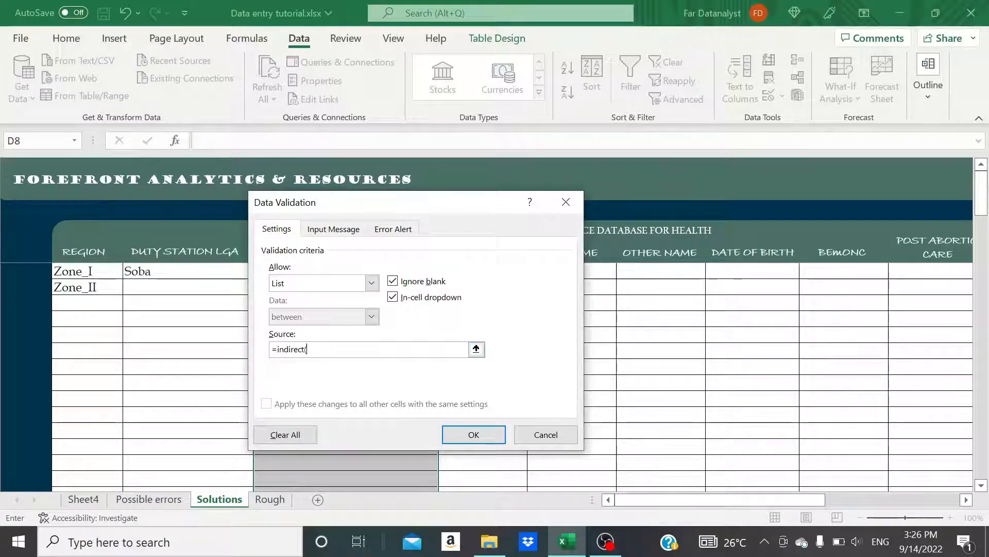
click(154, 271)
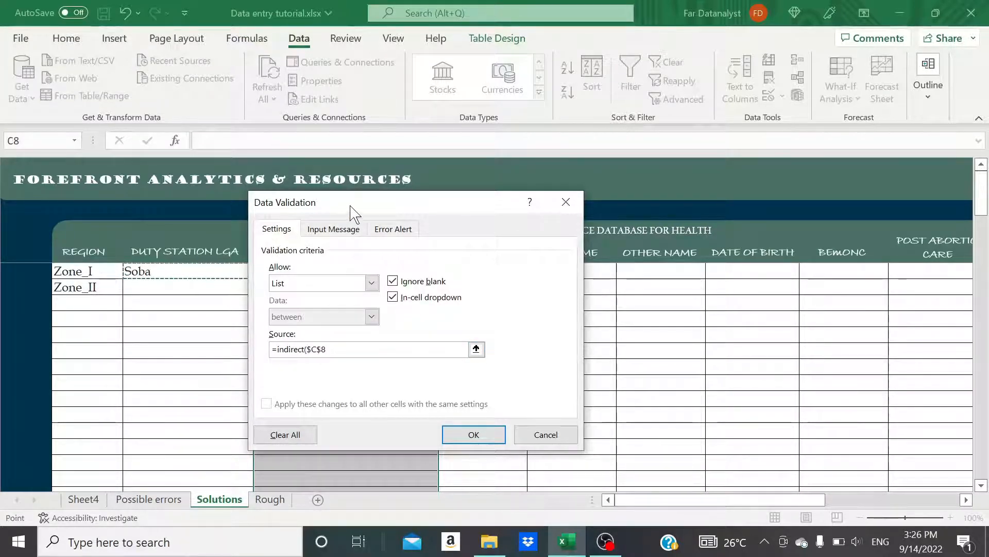
drag(355, 215, 483, 217)
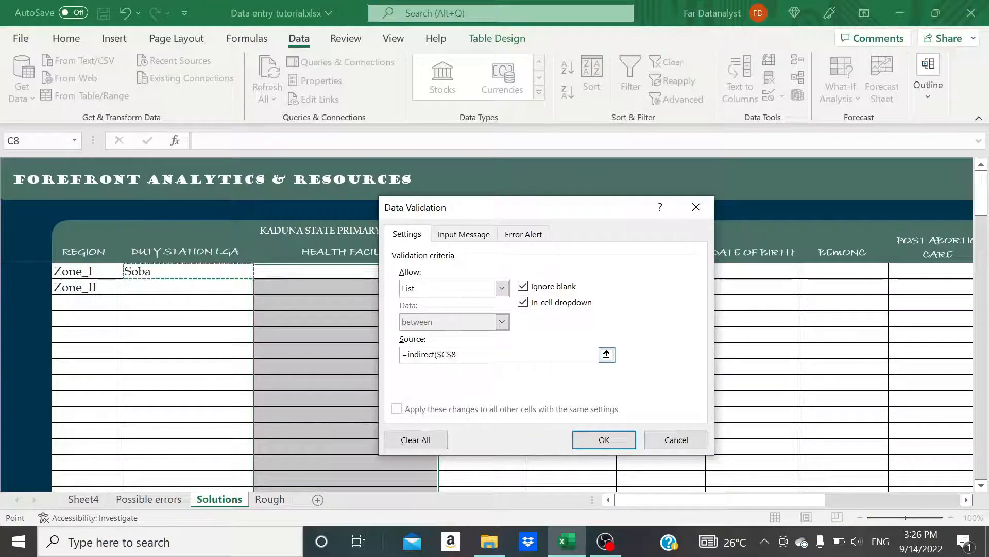
click(456, 354)
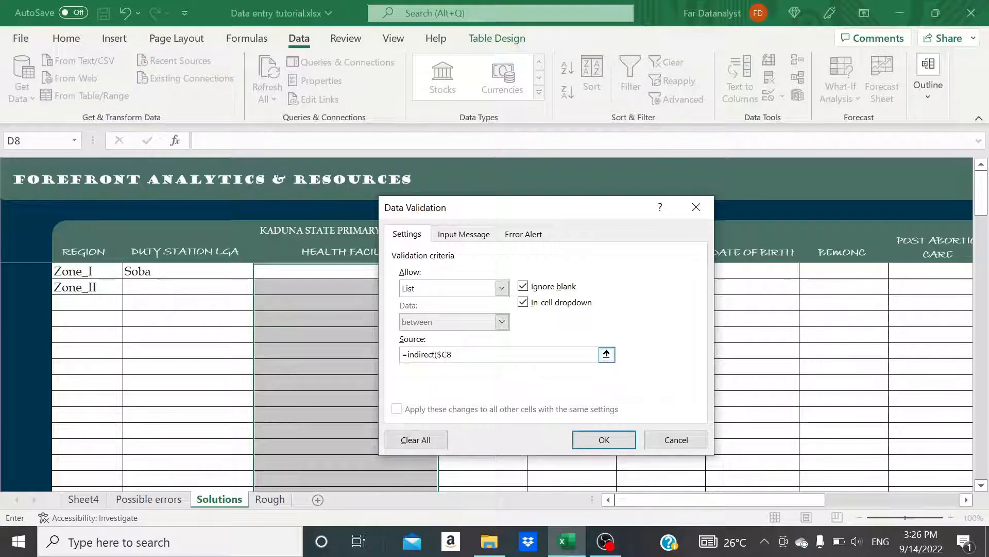
text())
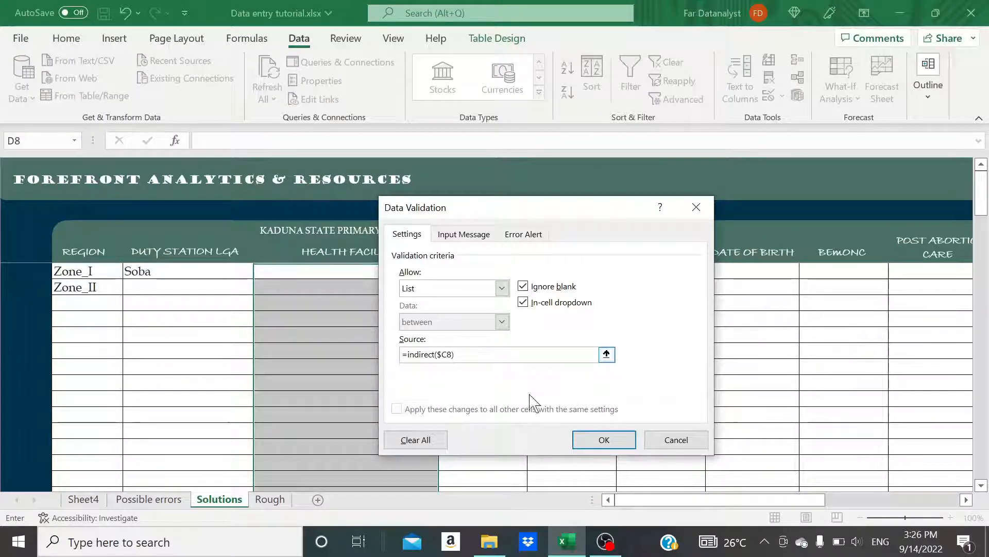
click(593, 440)
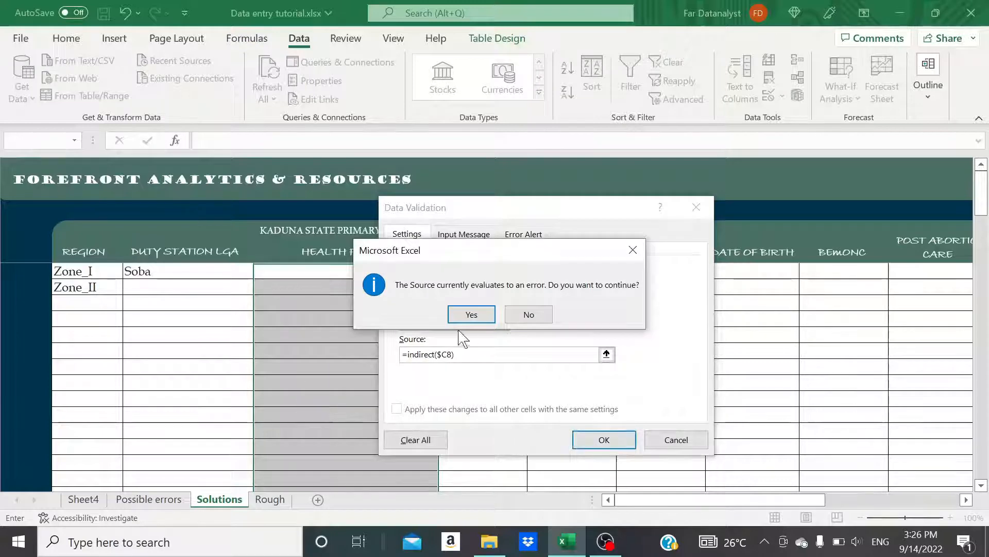
click(472, 317)
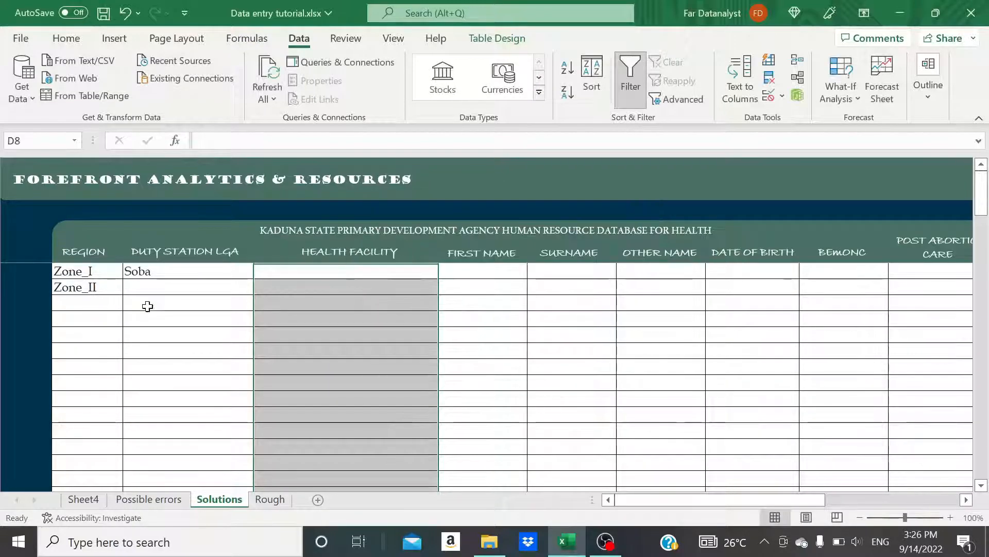
Change the Duty Station LGA in the Zone_I row to Zaria
click(161, 273)
click(259, 273)
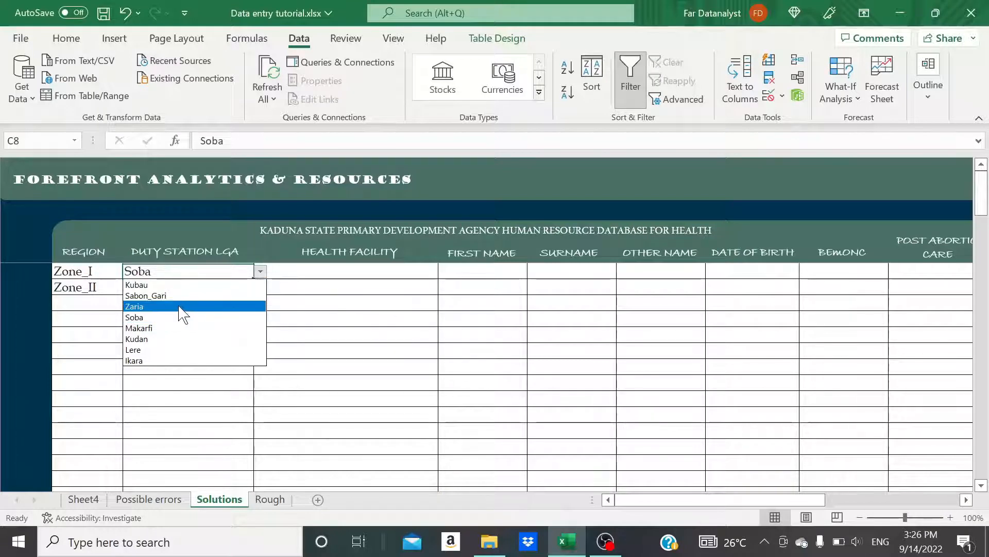
click(179, 307)
Test the Health Facility choices for Zaria in D8 by picking Tukur_PHC, and replace it with Jakar PHC
click(324, 274)
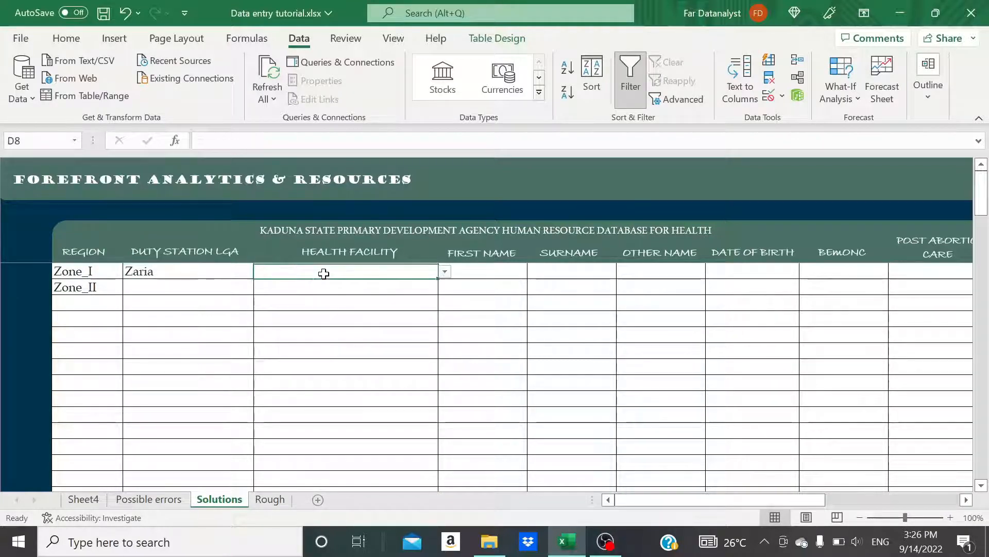
click(445, 271)
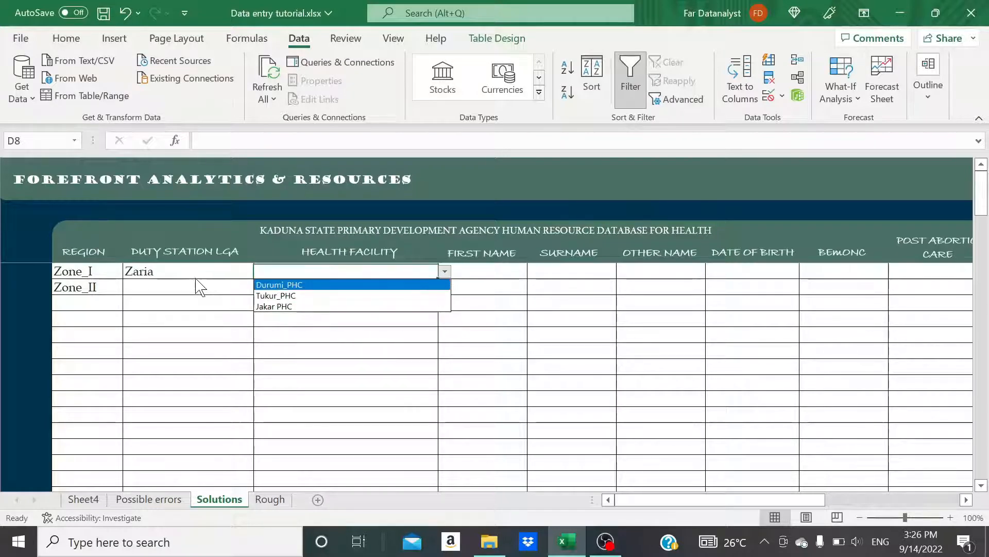
click(287, 297)
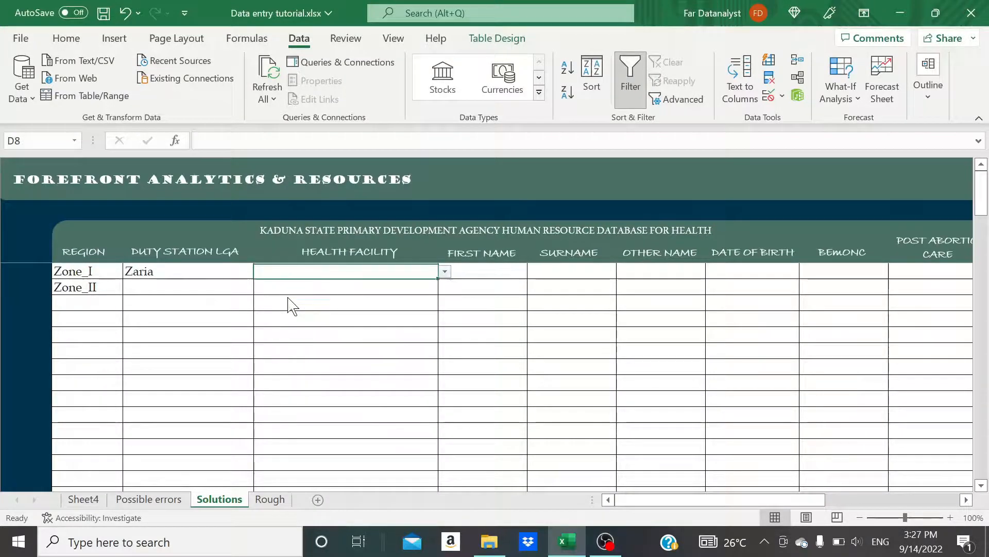
click(445, 271)
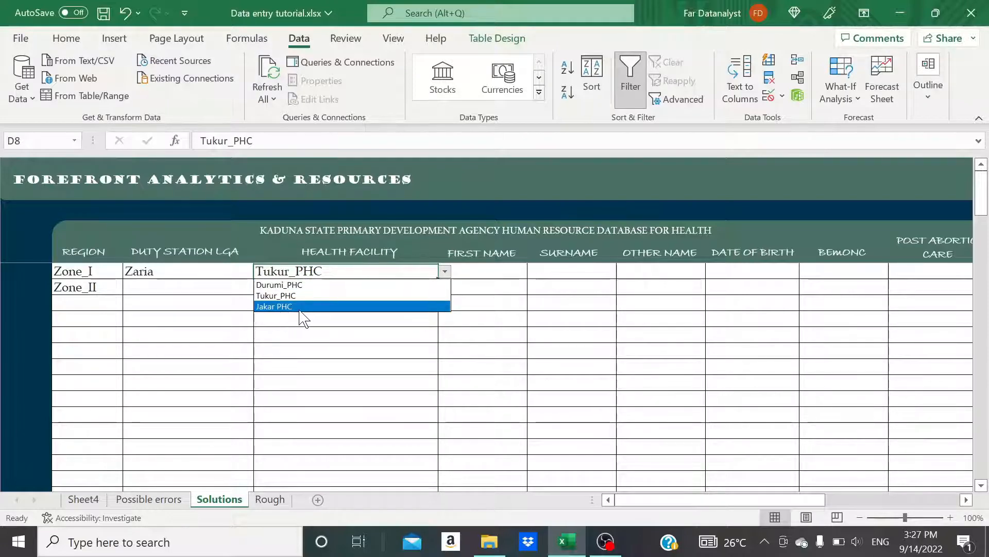
click(299, 308)
click(276, 320)
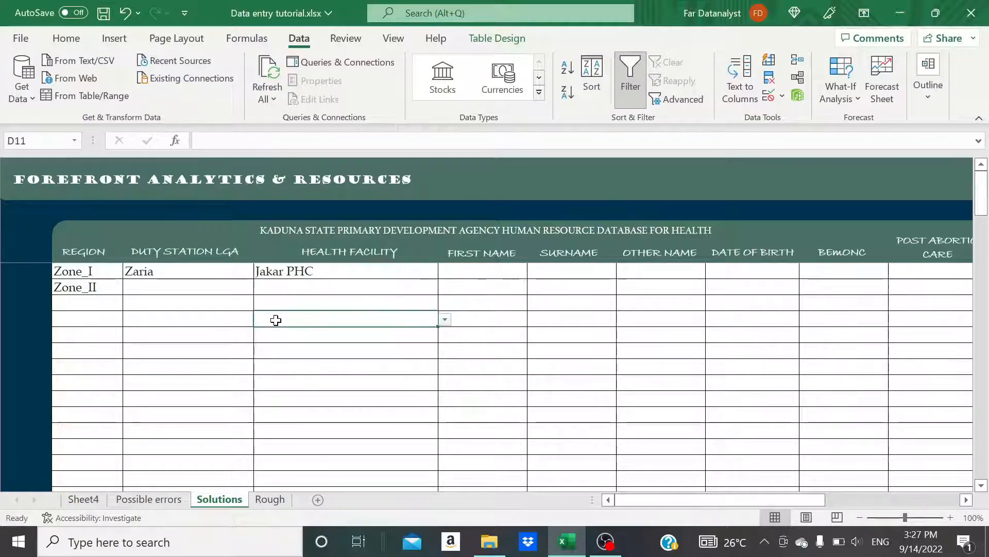
Check the Jakar PHC entry in the Zaria list on the Rough sheet and return to the Solutions sheet
click(267, 500)
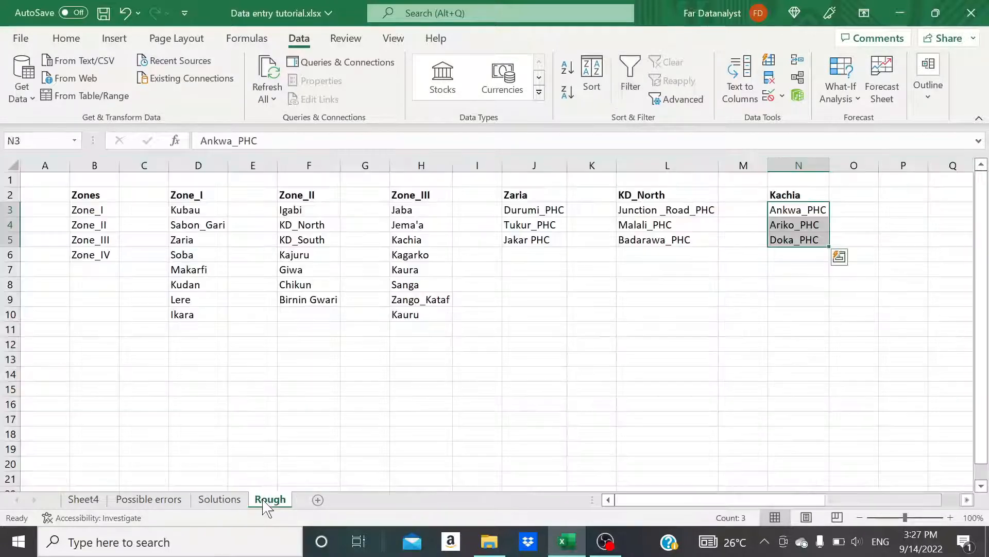
click(534, 241)
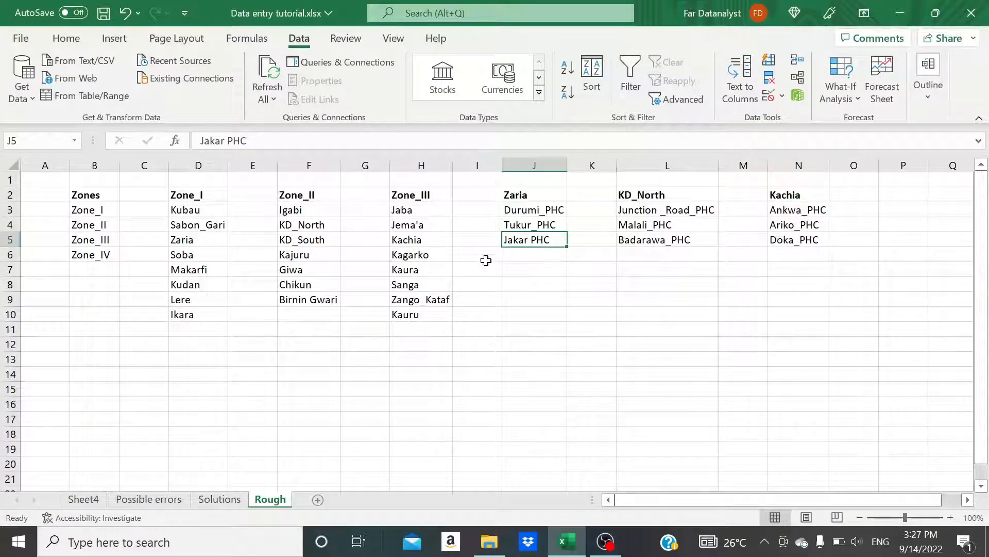
click(220, 499)
Set the Duty Station LGA in the Zone_II row to KD_North from its list
click(106, 293)
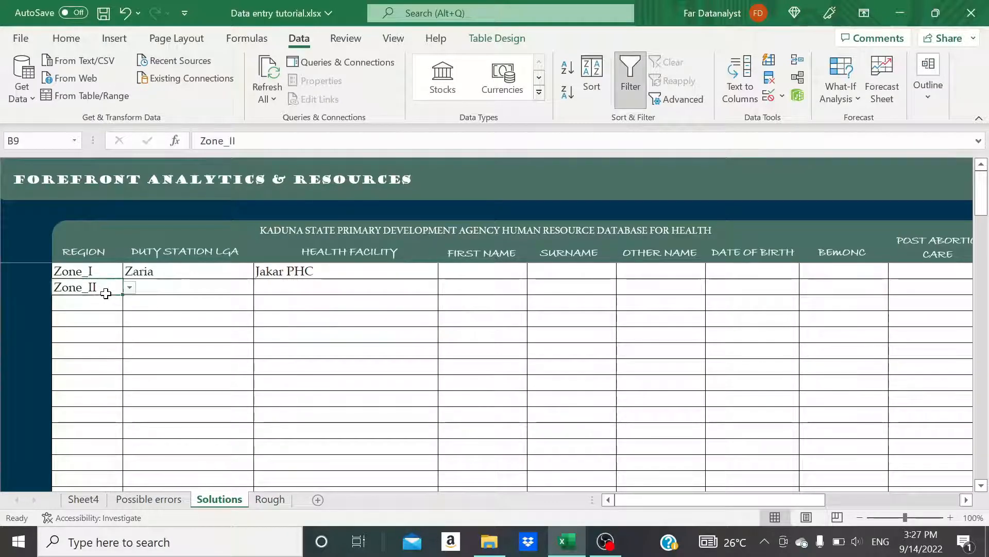
click(168, 287)
click(266, 297)
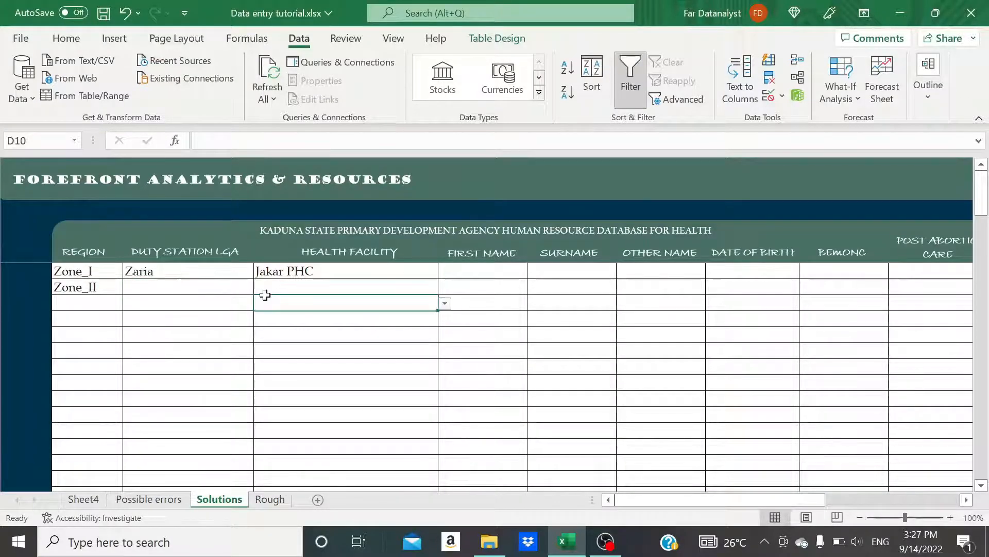
click(237, 289)
click(262, 287)
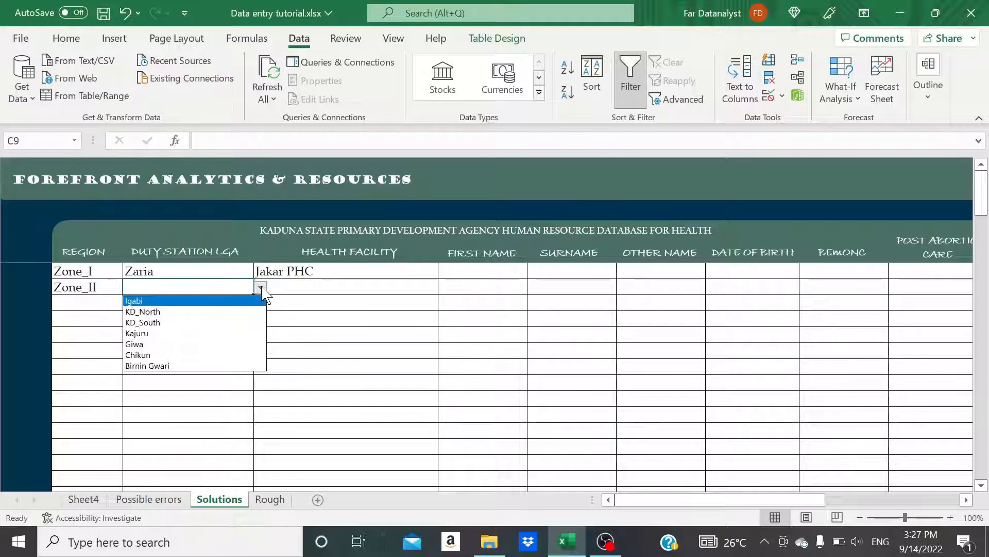
click(159, 314)
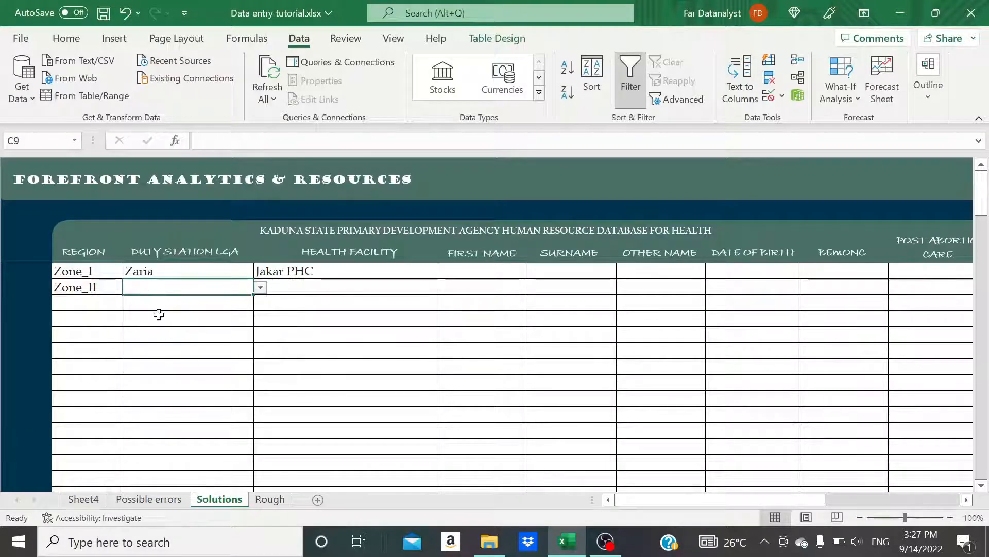
Review the Health Facility choices offered in D9 for KD_North without picking one
click(338, 287)
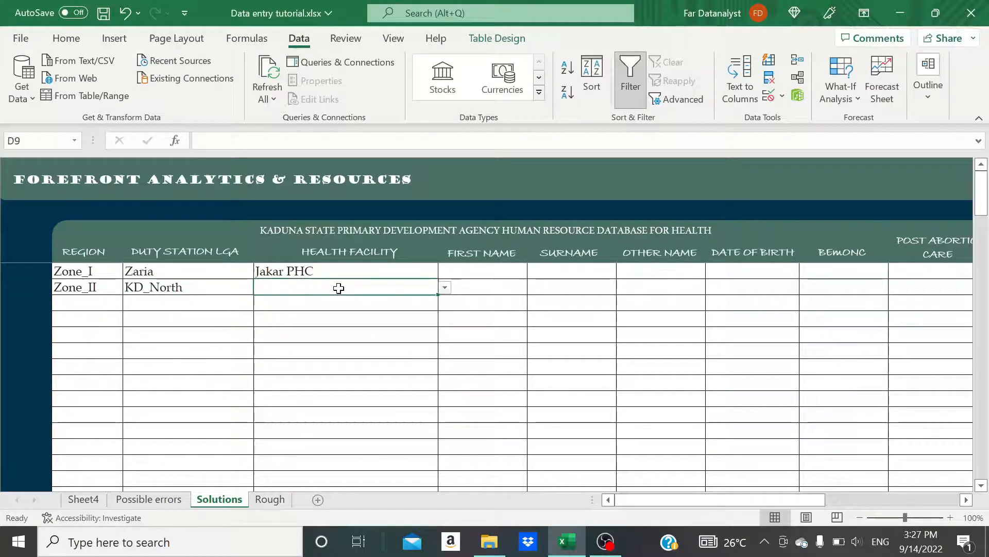
click(444, 287)
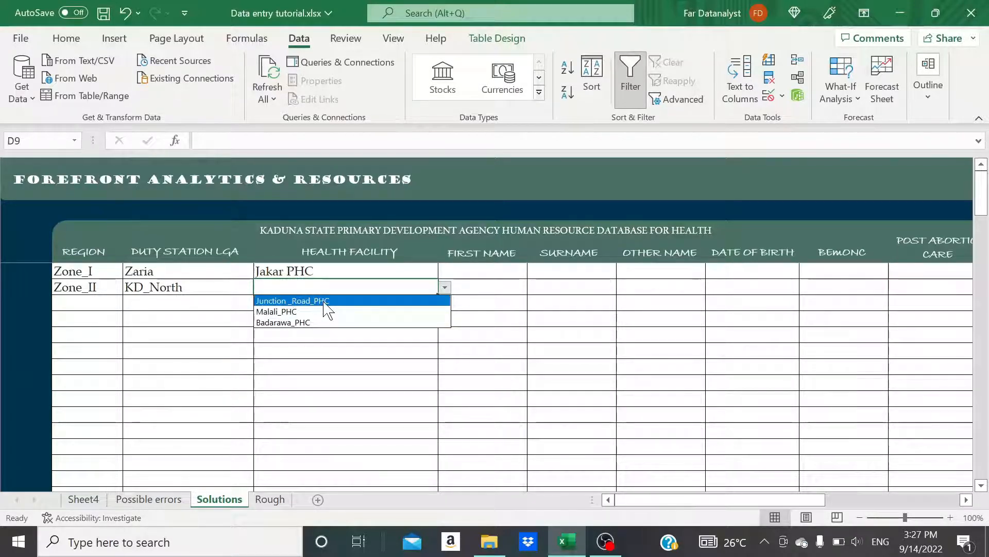
click(190, 289)
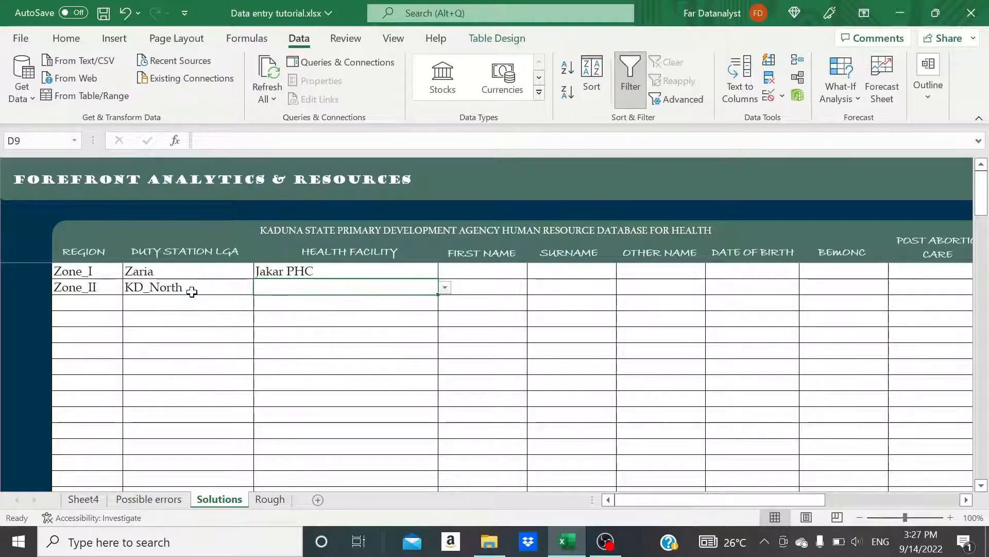
Try to enter Kaduna North as the Duty Station LGA in C9 to test the validation, and cancel the entry
click(192, 291)
text(K)
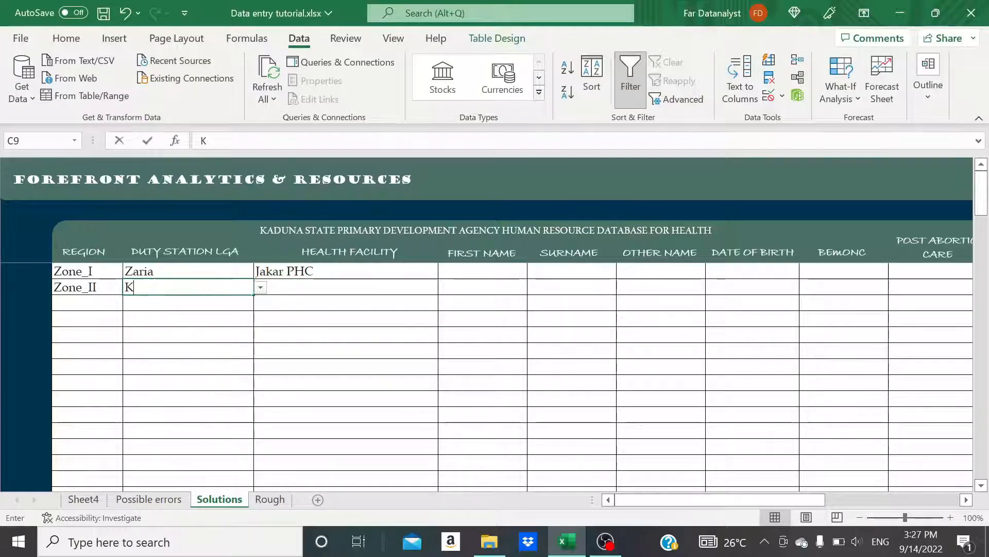
text(aduna)
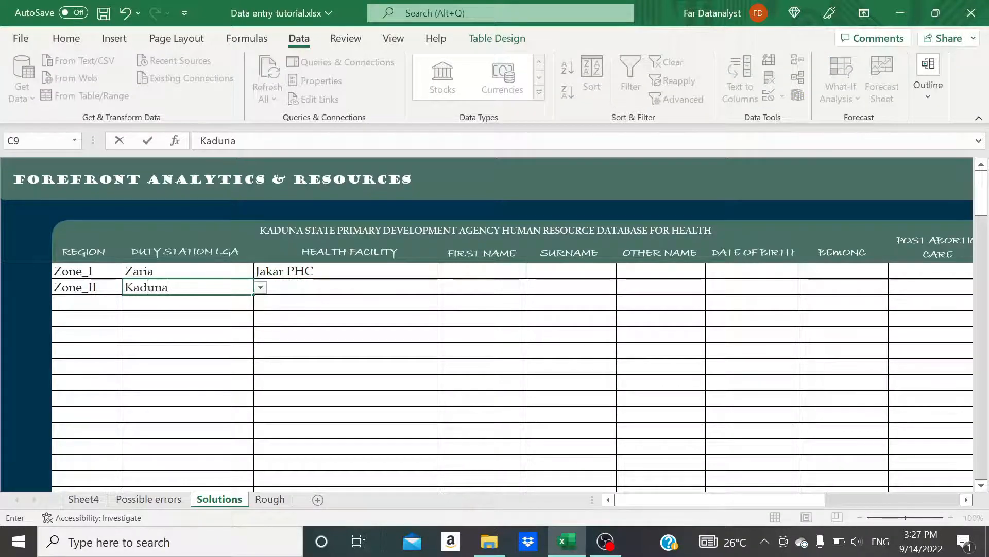
key(alt+n)
text(No)
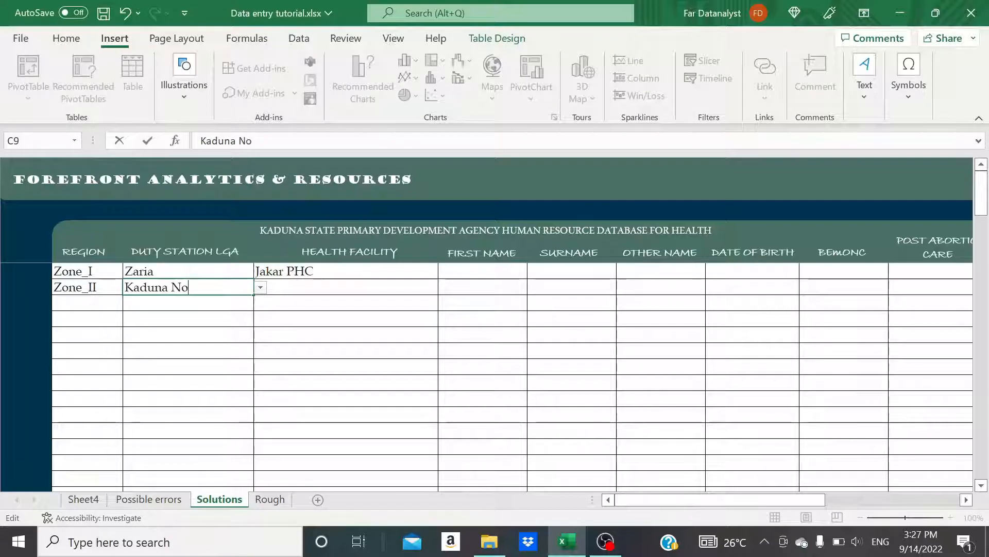
text(rth)
key(Return)
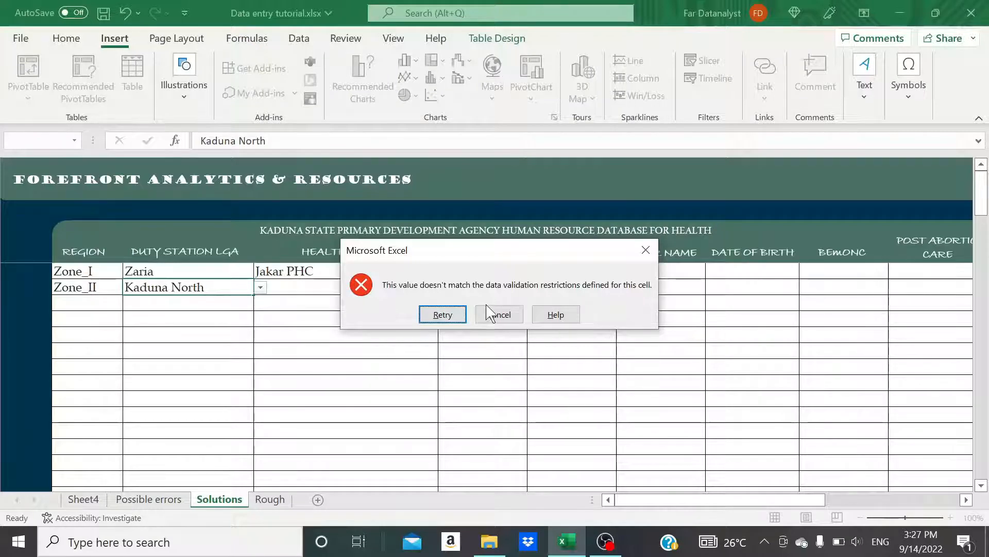
click(498, 313)
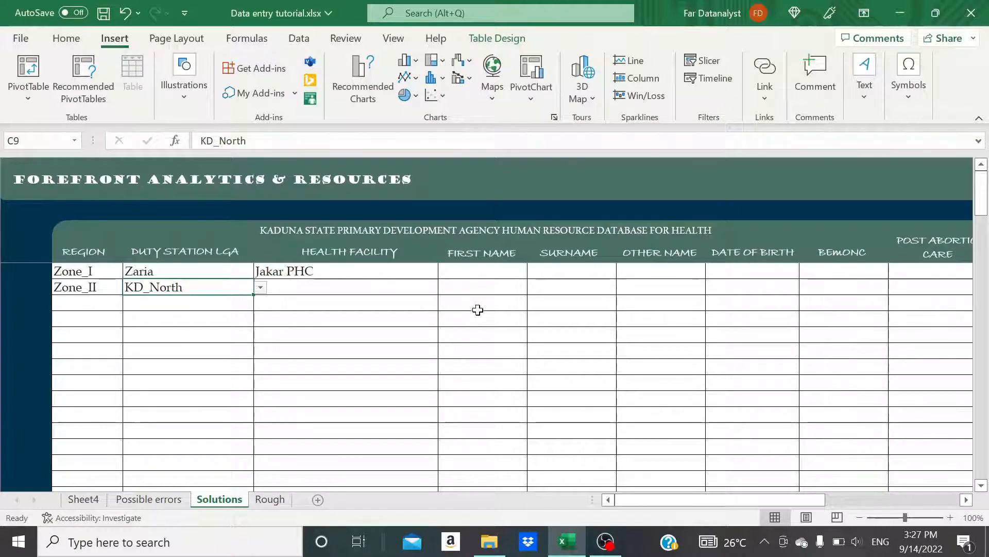
Set the Health Facility in the KD_North row to Malali_PHC from its list
drag(283, 287, 441, 285)
click(444, 287)
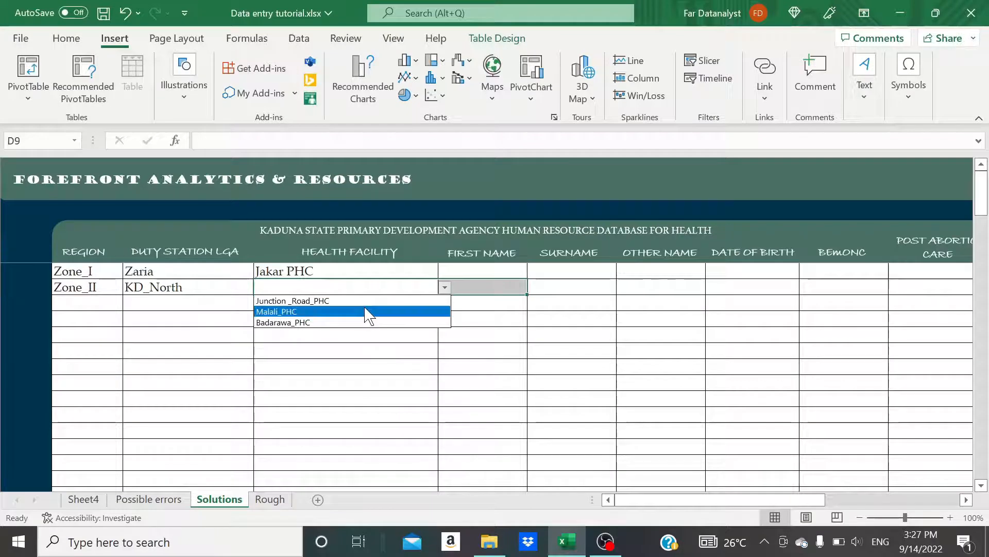
click(367, 312)
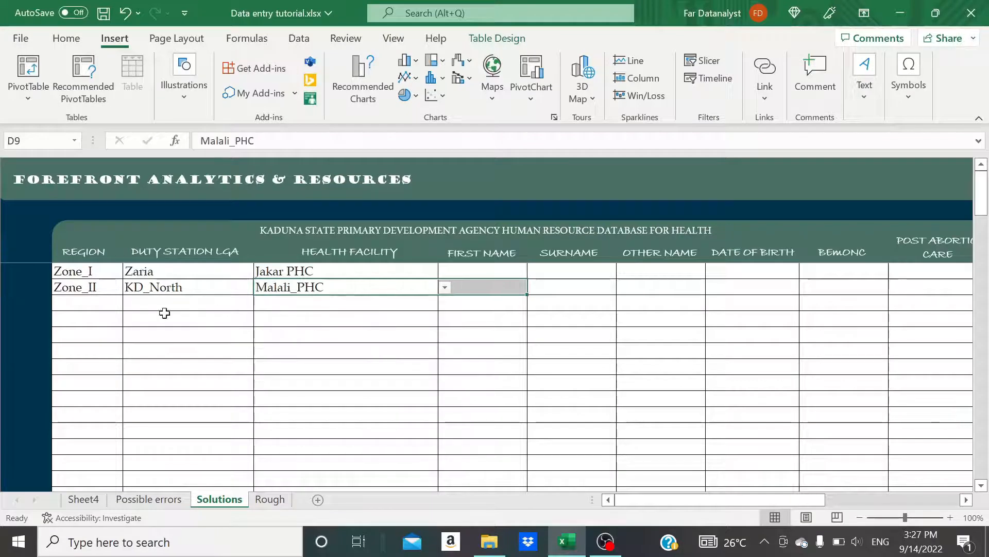
Fill row 10 with the Region Zone_III and the Duty Station LGA Kachia from their lists
click(99, 304)
click(129, 304)
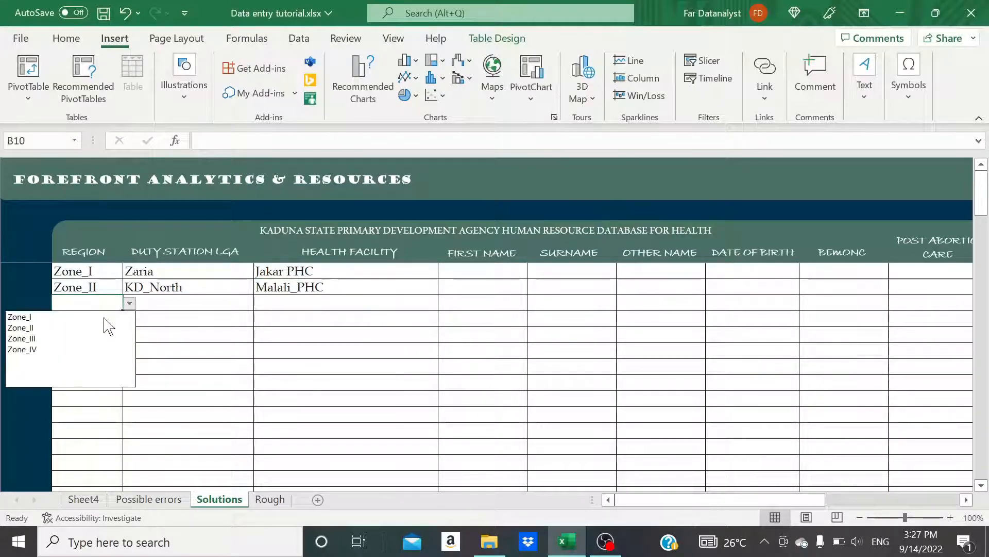
click(60, 340)
click(178, 304)
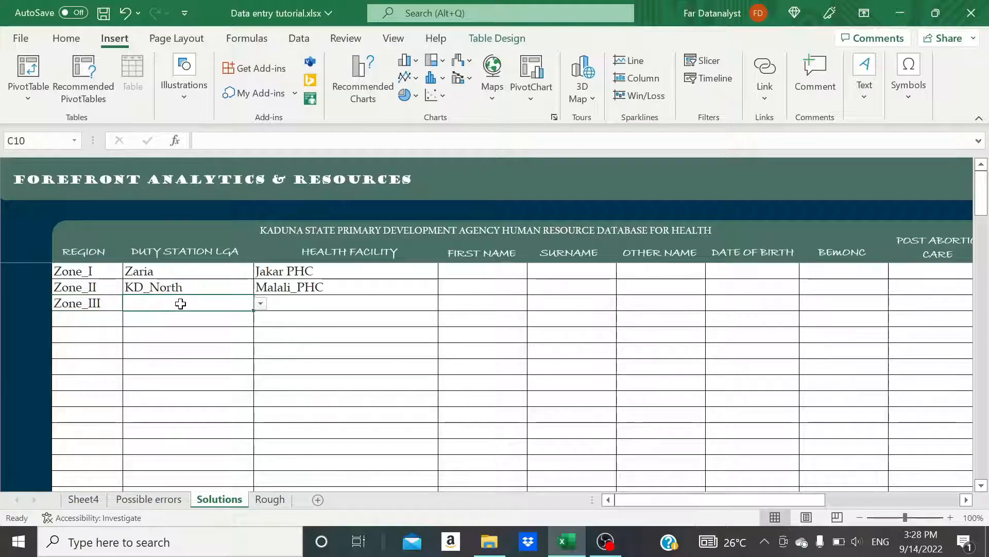
click(260, 304)
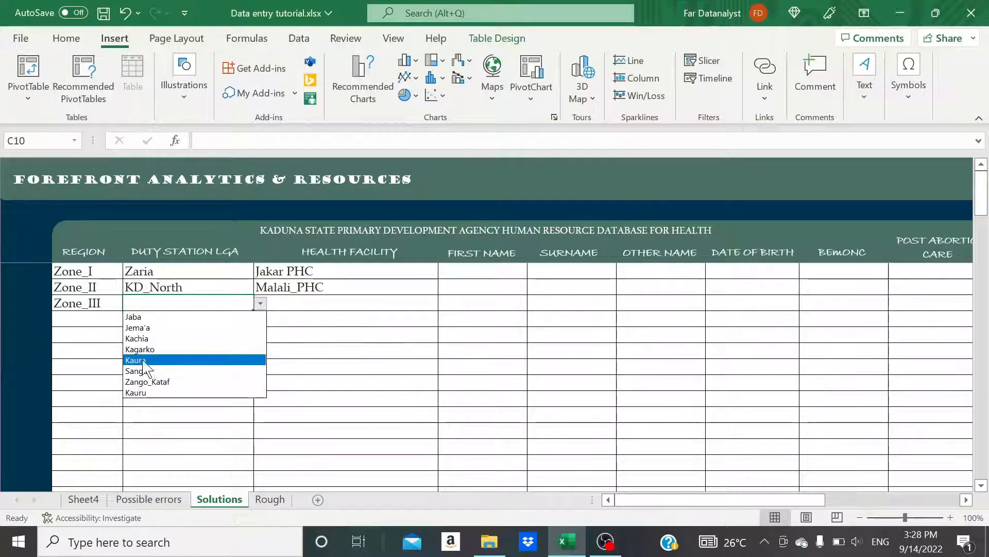
click(140, 339)
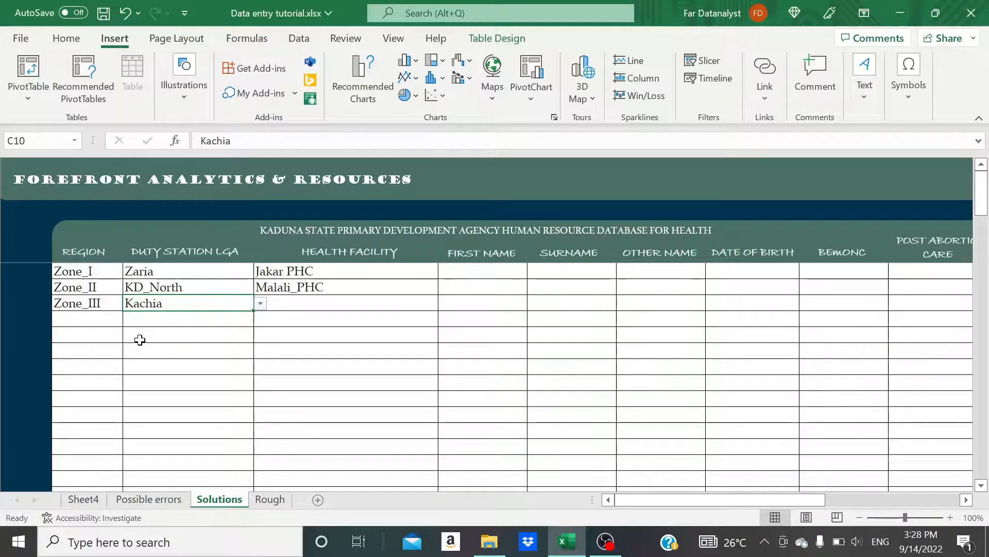
Check the Health Facility drop-down in D10 for the Kachia row
click(316, 303)
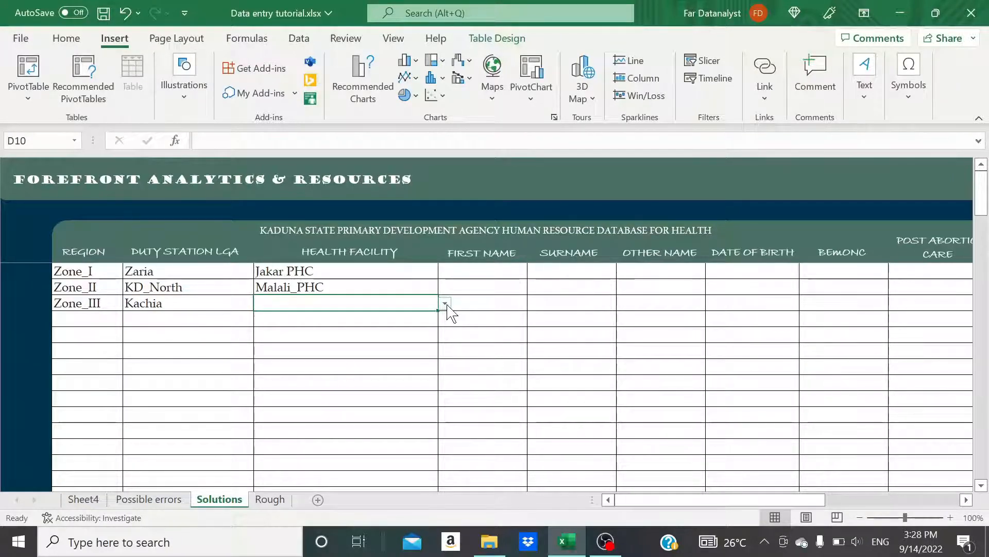
click(182, 307)
click(281, 303)
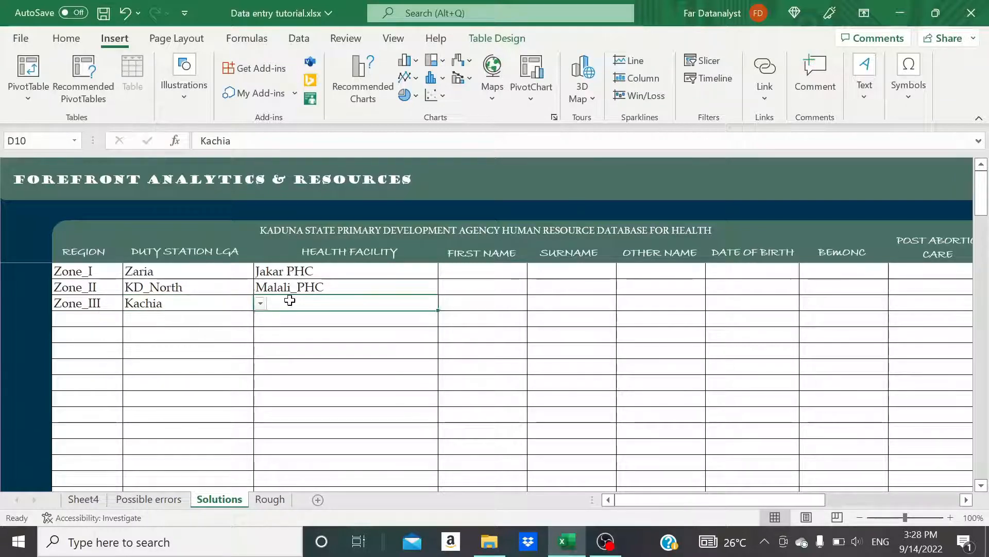
Assign the range name Kachia to the facility list N3:N5 on the Rough sheet and check it among the defined names
click(270, 499)
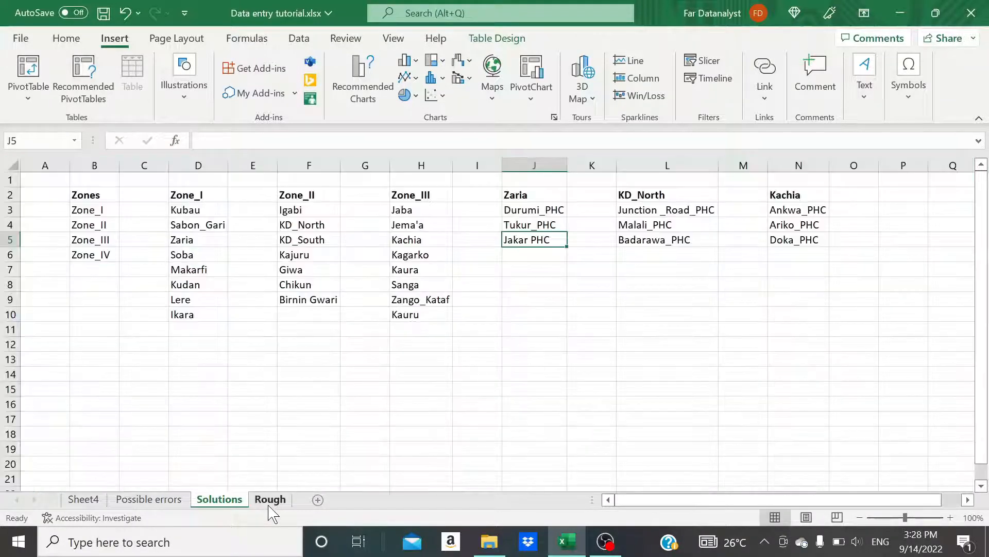
drag(783, 211, 794, 241)
click(36, 141)
text(Kachi)
click(31, 141)
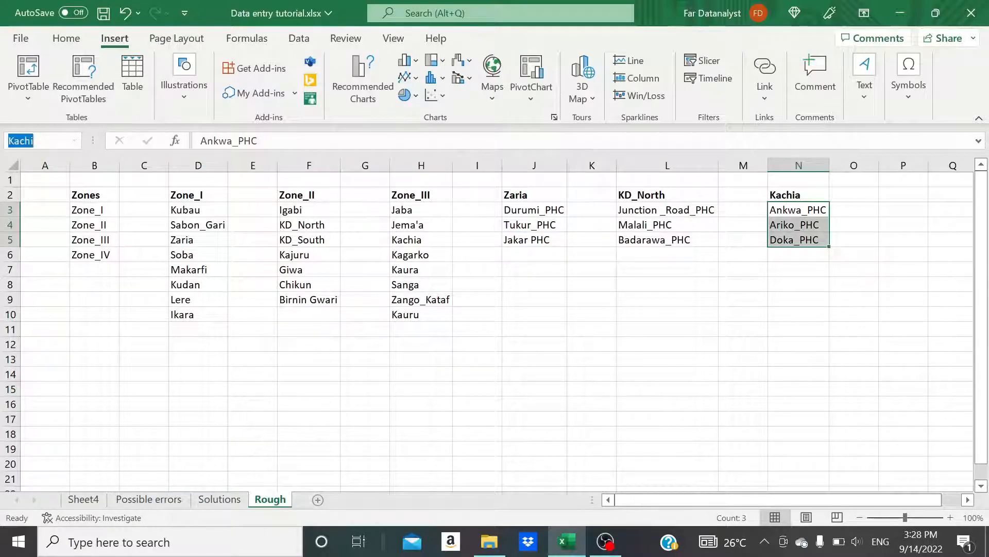
click(33, 141)
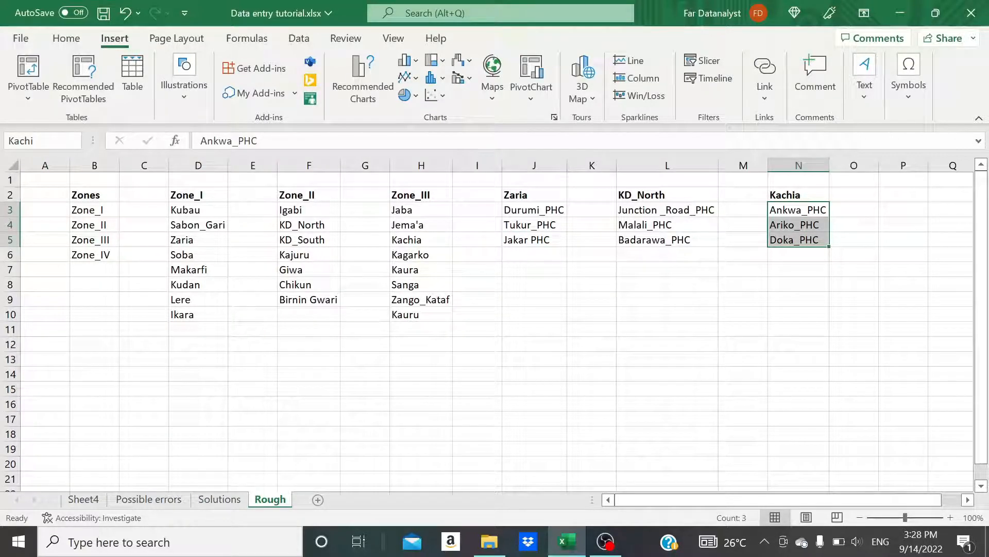
key(Return)
click(76, 141)
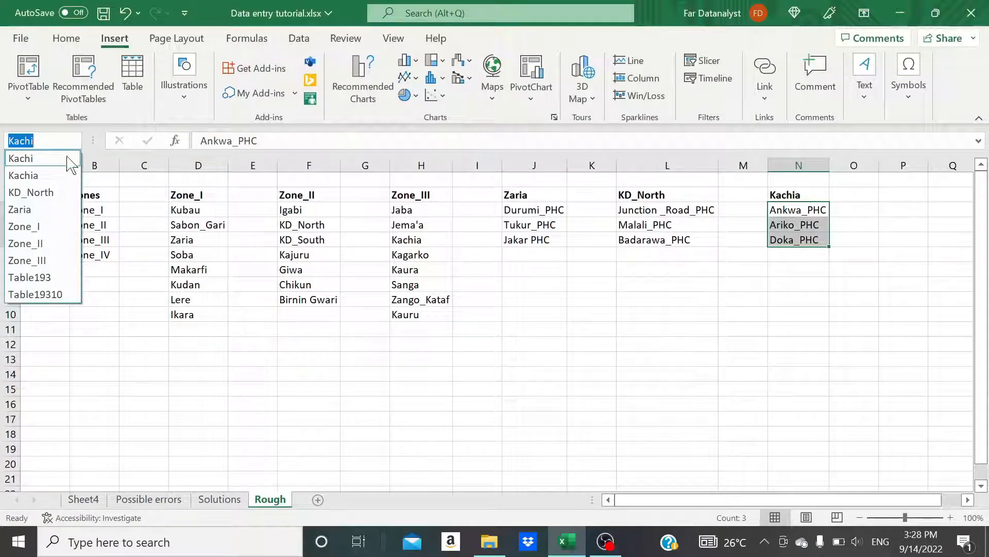
click(53, 175)
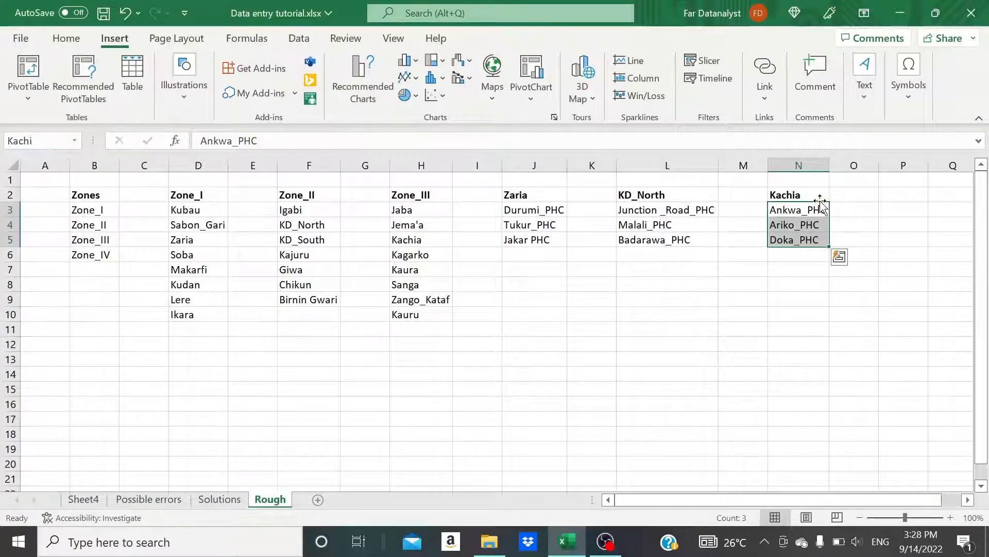
Return to the Solutions sheet and review the Health Facility choices in D10 without picking one
click(219, 499)
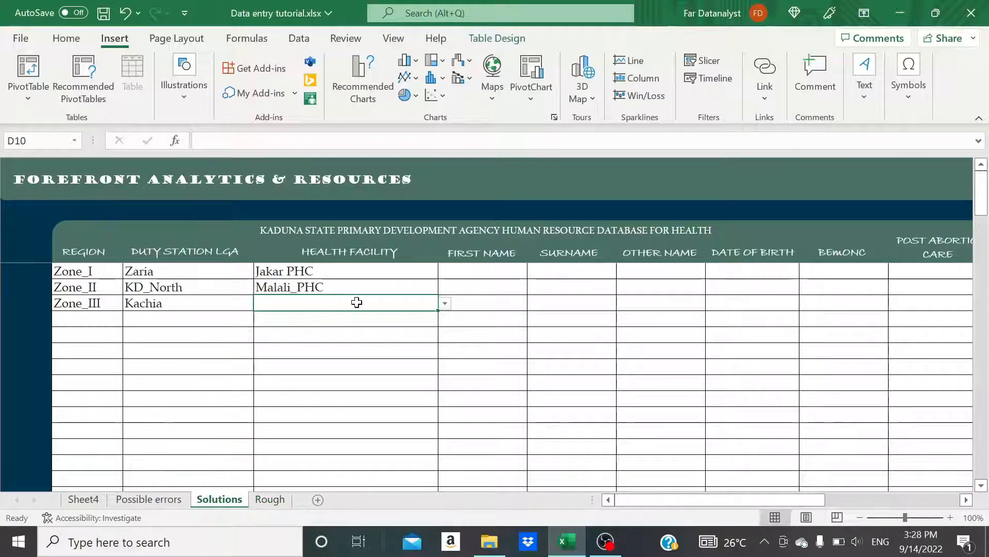
click(445, 304)
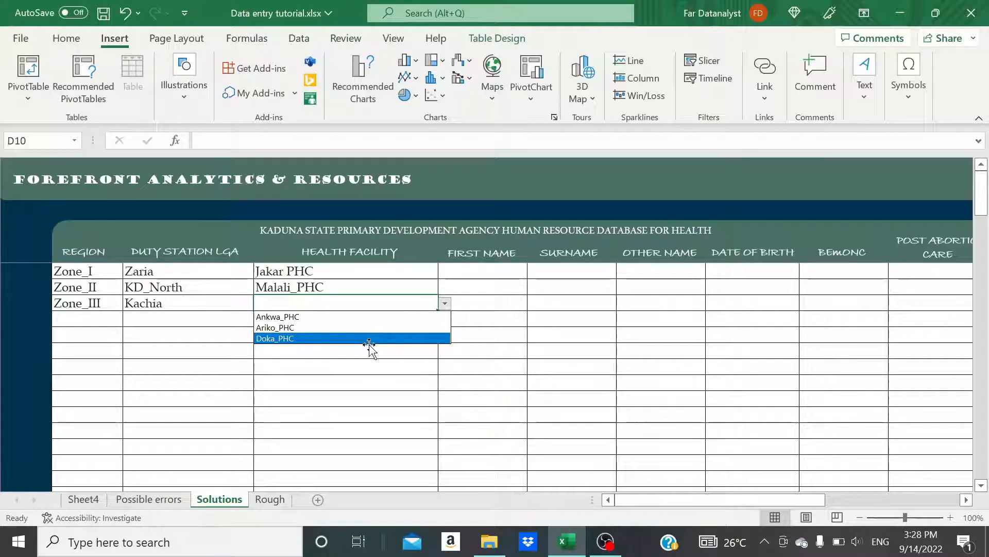
click(373, 307)
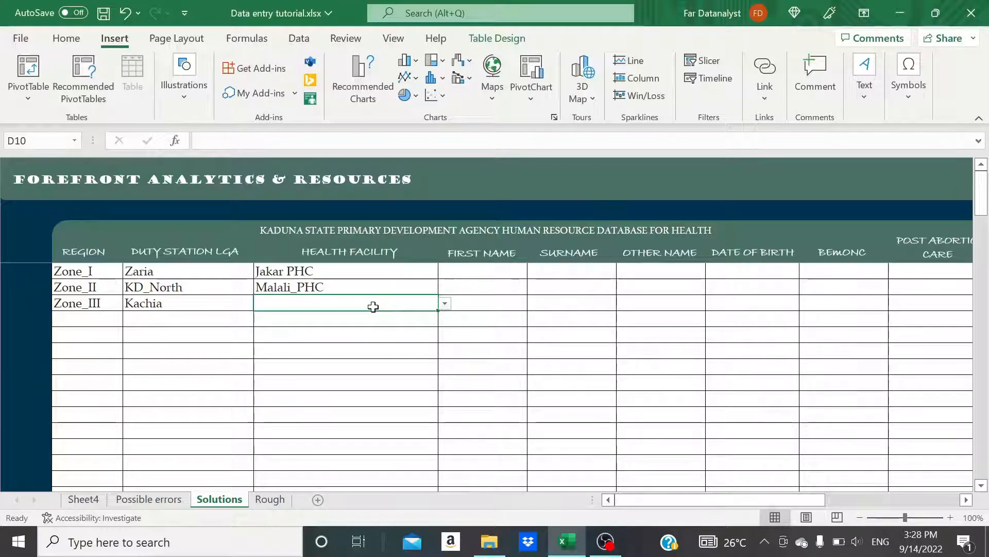
click(214, 297)
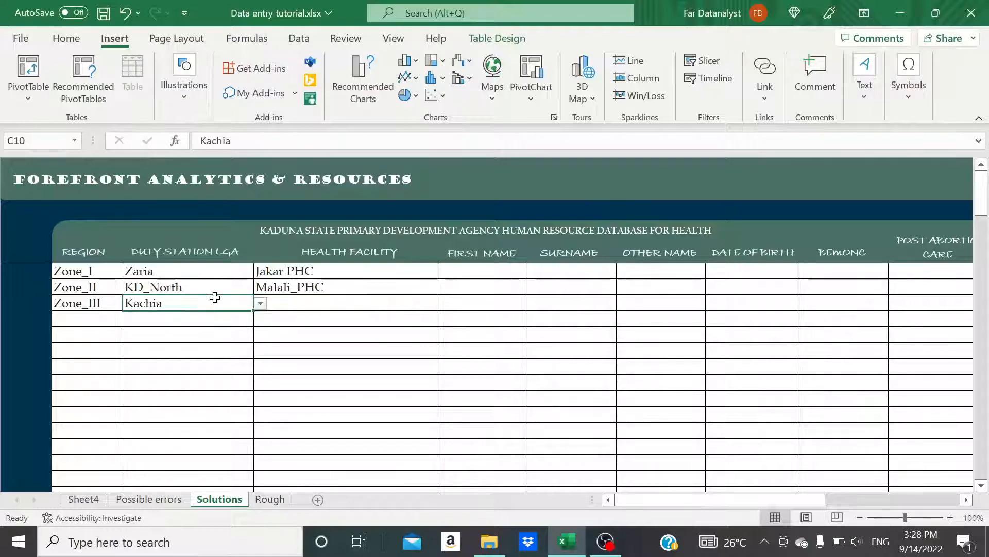
click(320, 305)
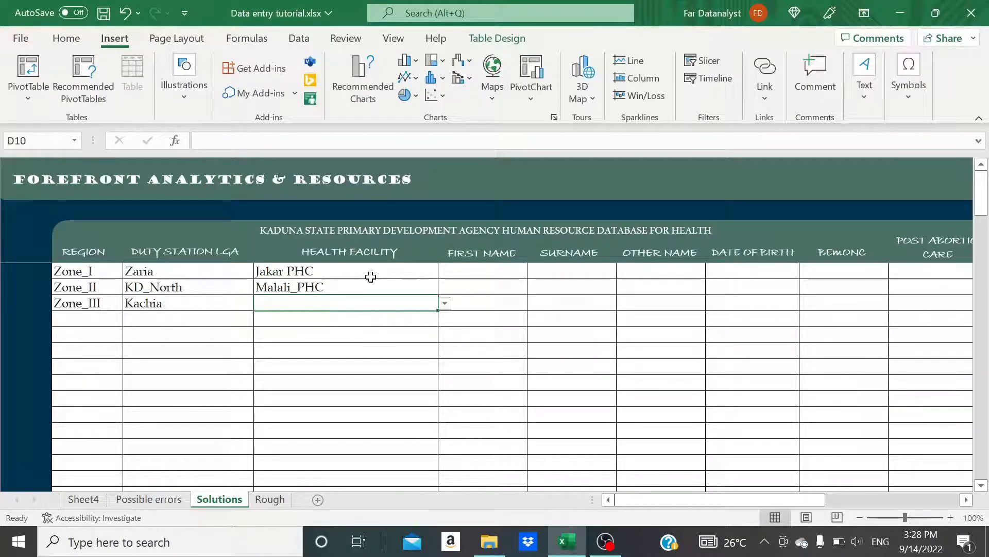
click(183, 303)
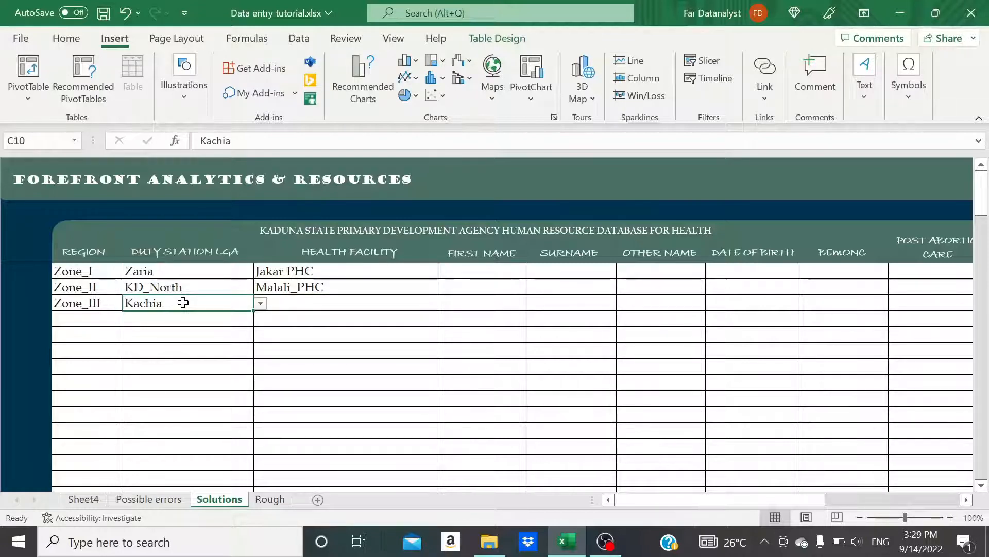
key(Tab)
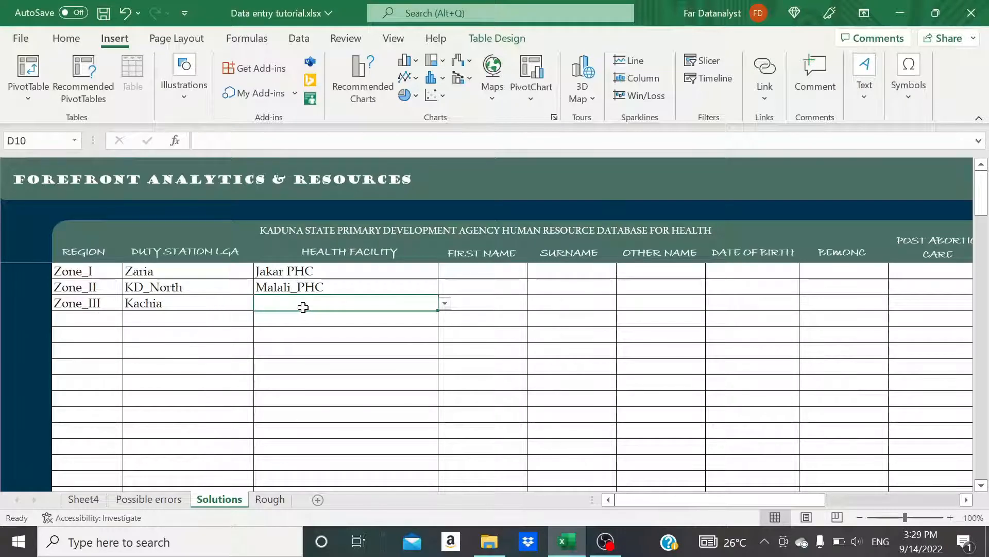
click(212, 307)
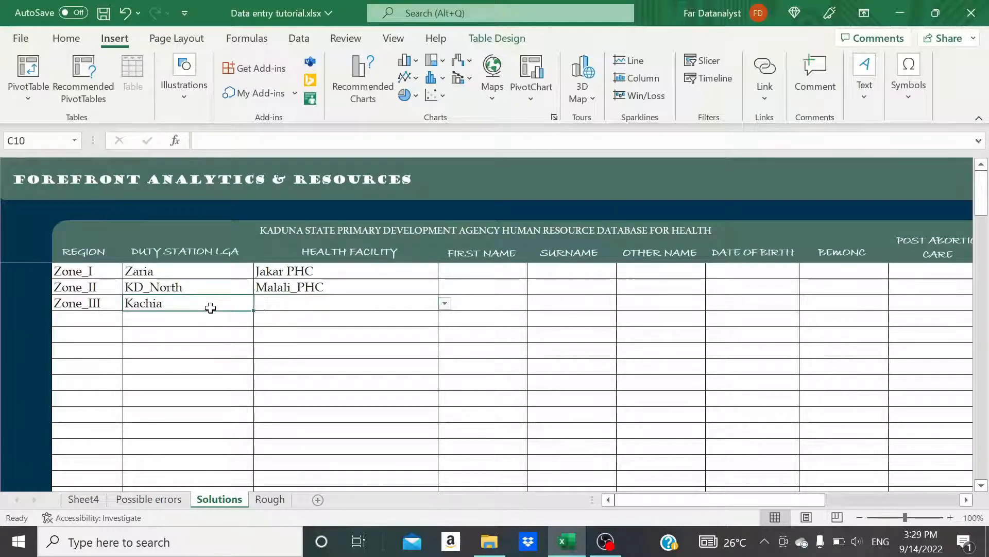
Set the Health Facility in the Kachia row to Ariko_PHC from its list
click(340, 307)
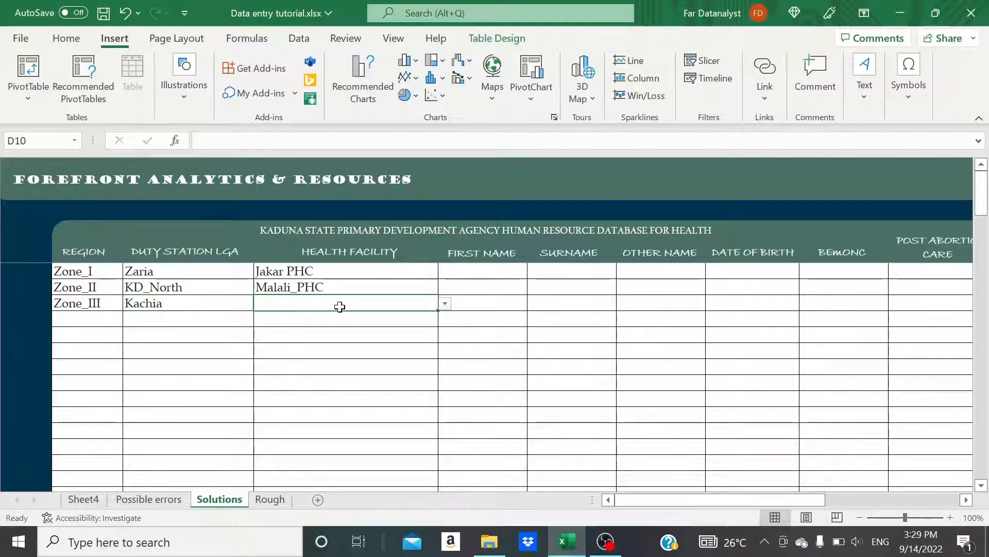
click(445, 304)
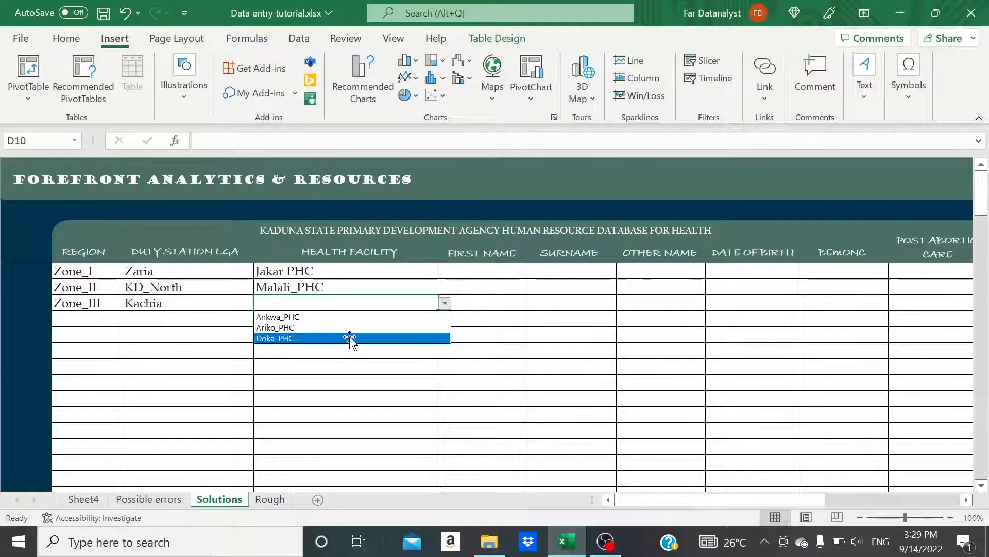
click(324, 328)
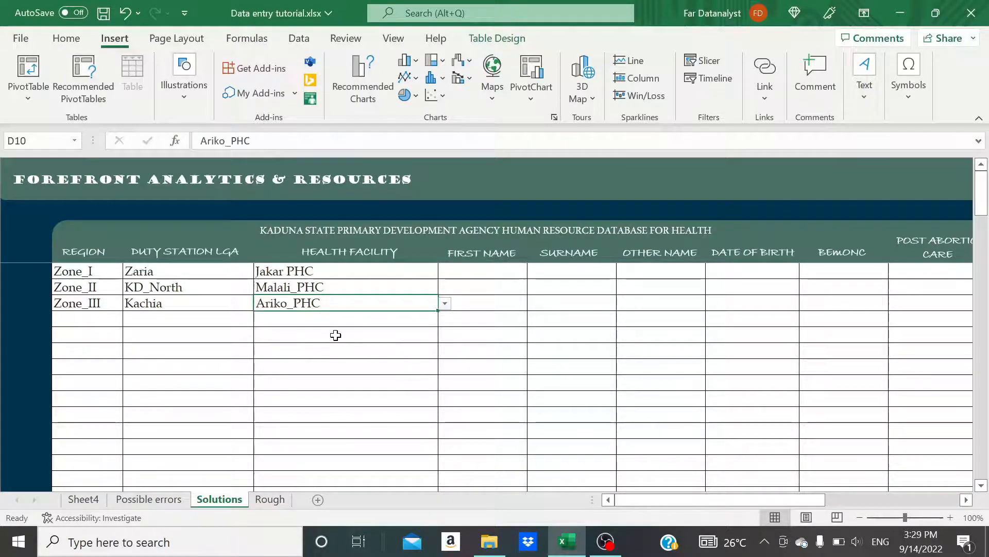
click(335, 336)
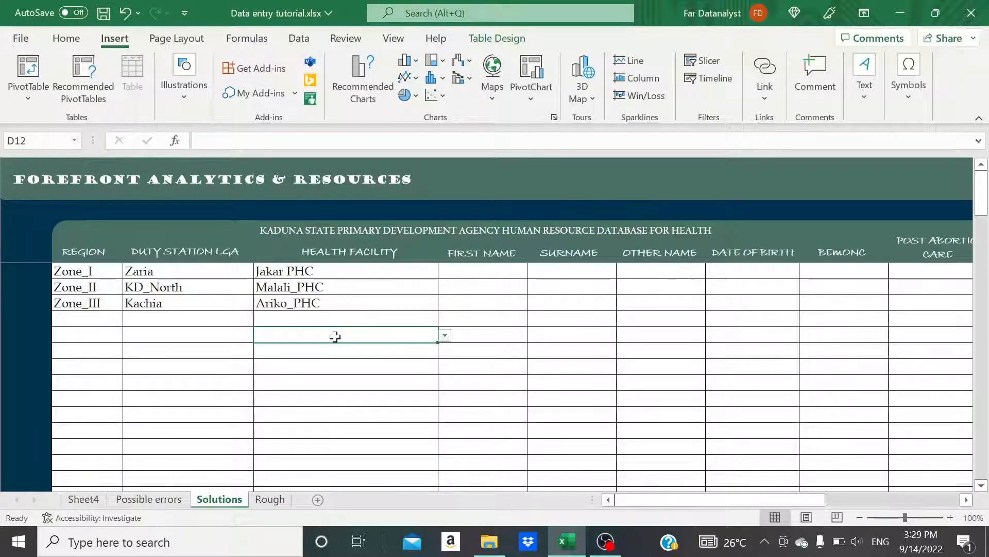
scroll(335, 336, right, 3)
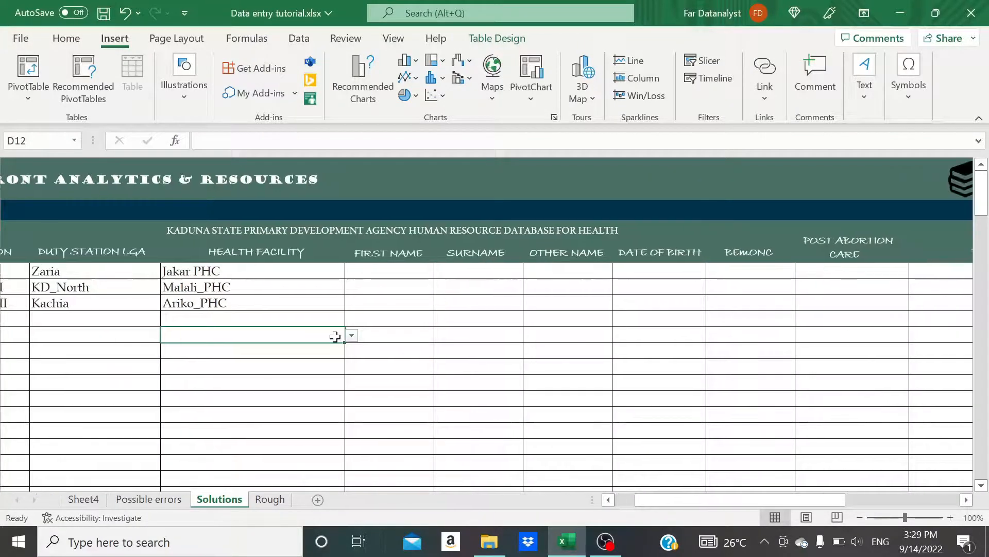
click(325, 272)
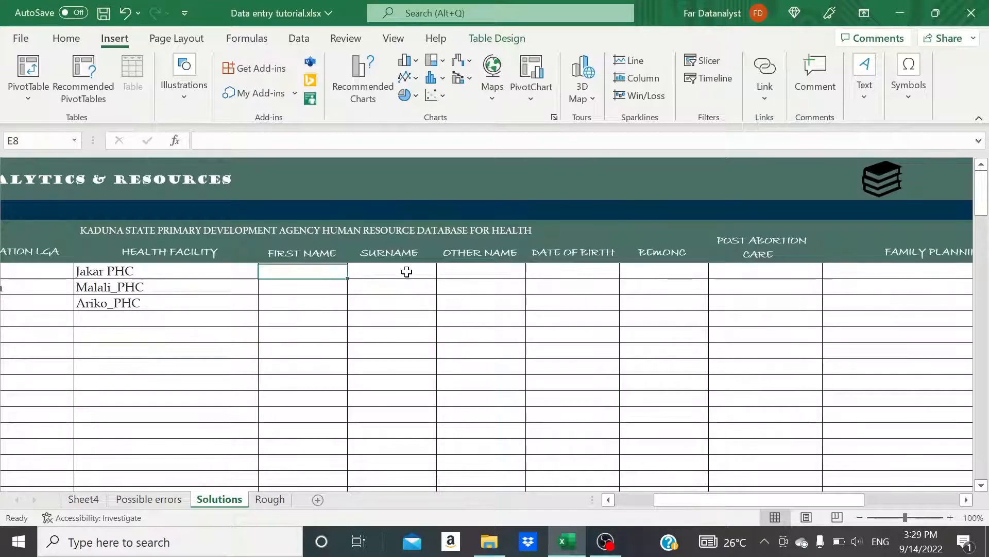
click(406, 271)
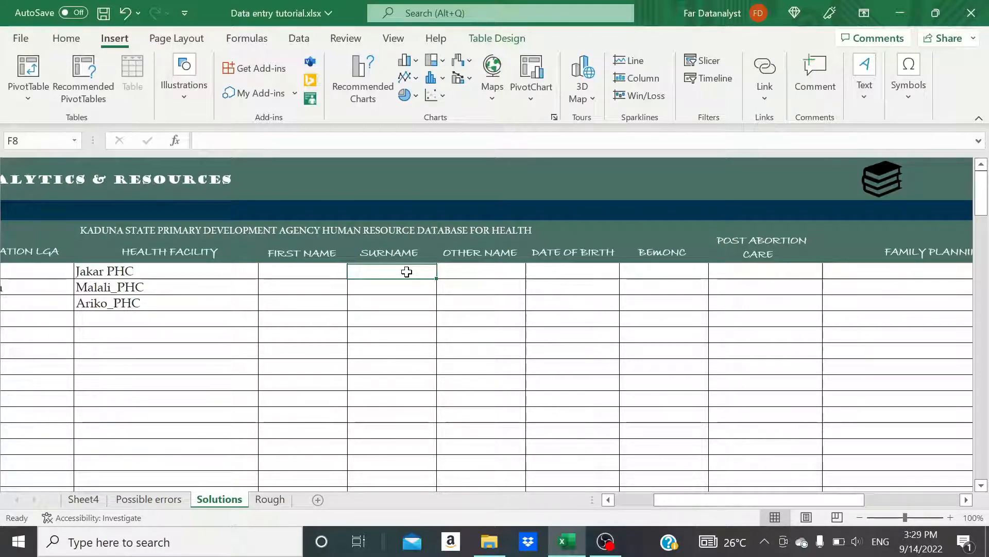
click(313, 272)
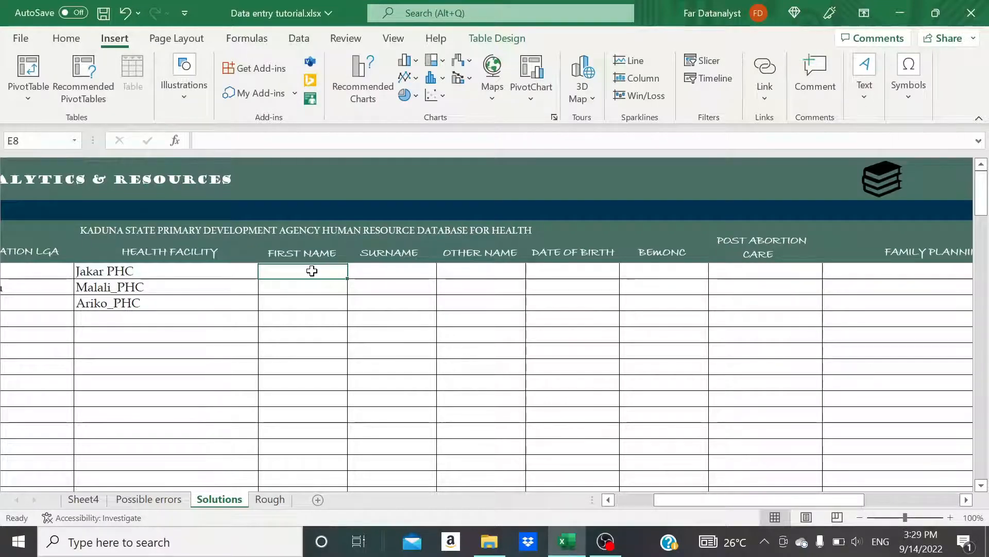
click(395, 274)
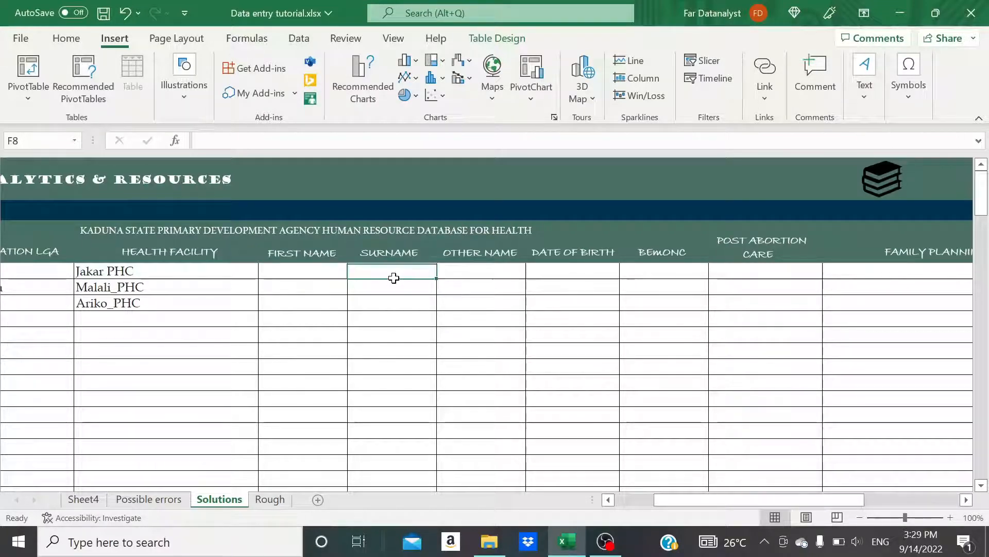
Enter the staff member's first name in E8 and surname in F8 of the Jakar PHC row
click(327, 273)
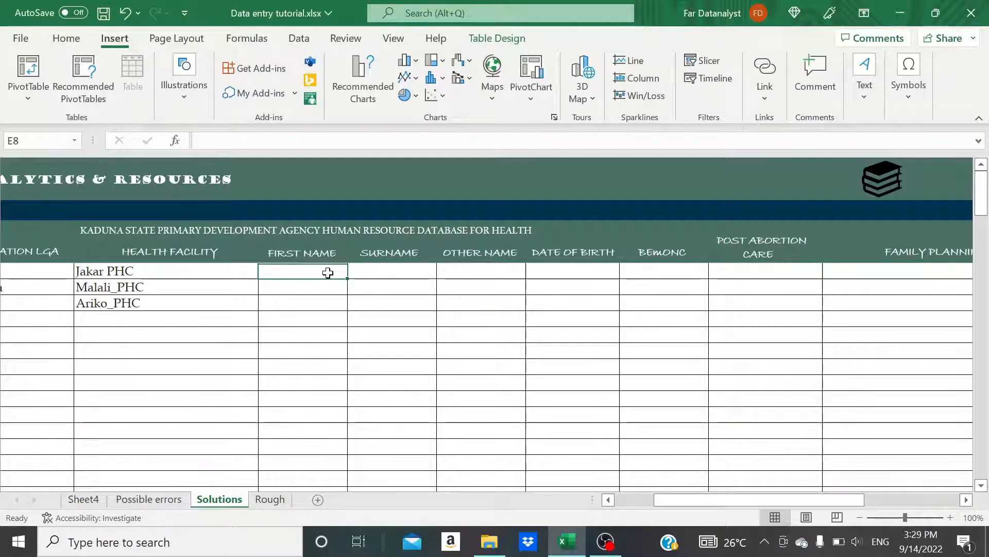
text(J)
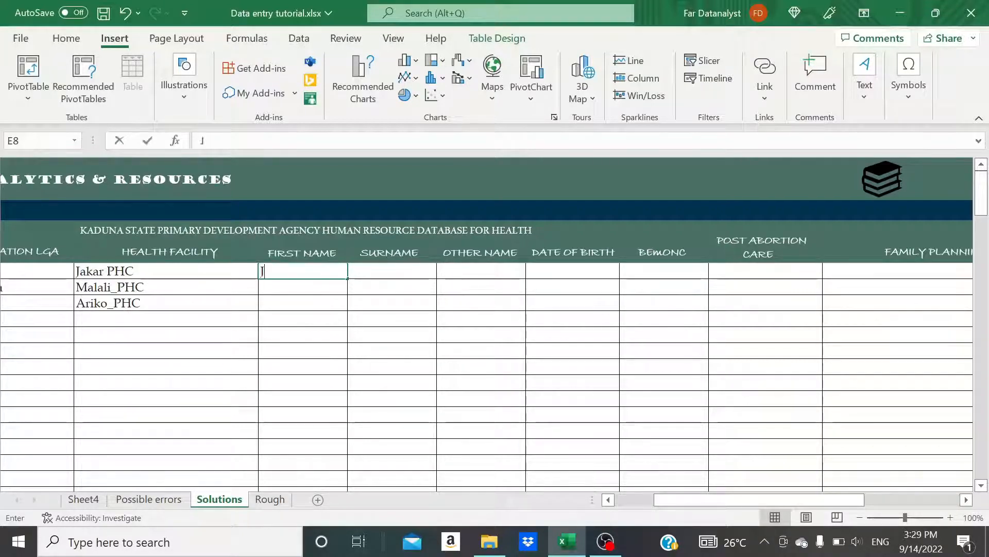
text(ohn)
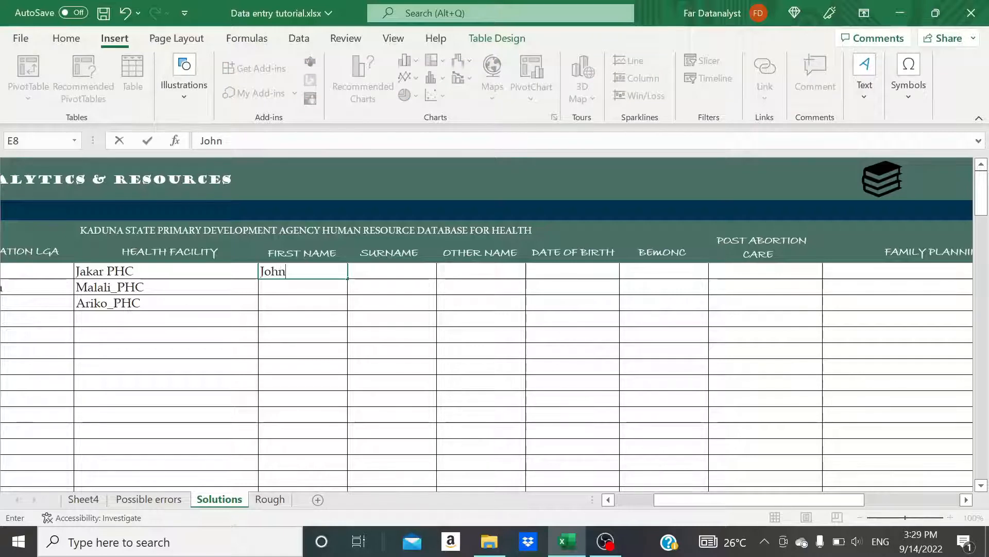
key(Return)
key(Up)
key(Right)
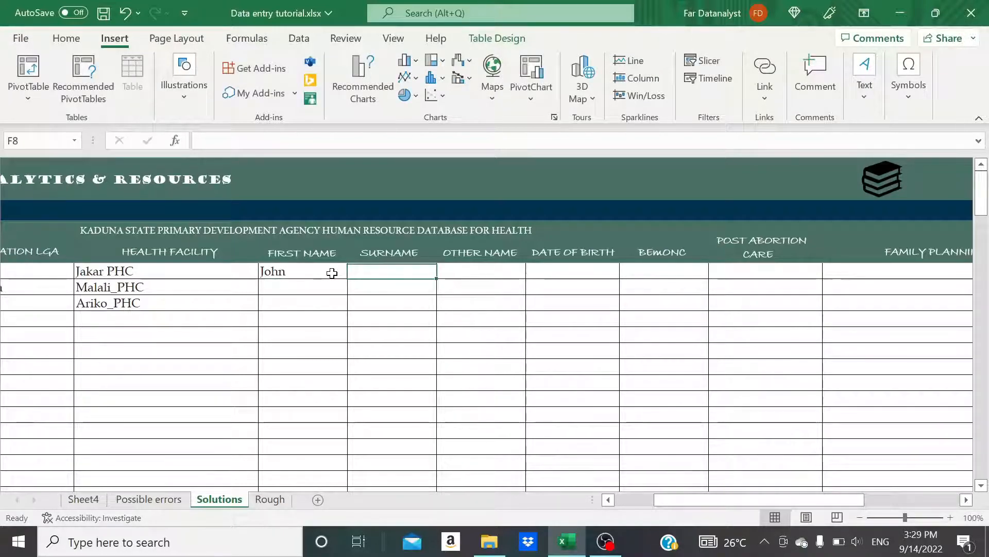
text(Doe)
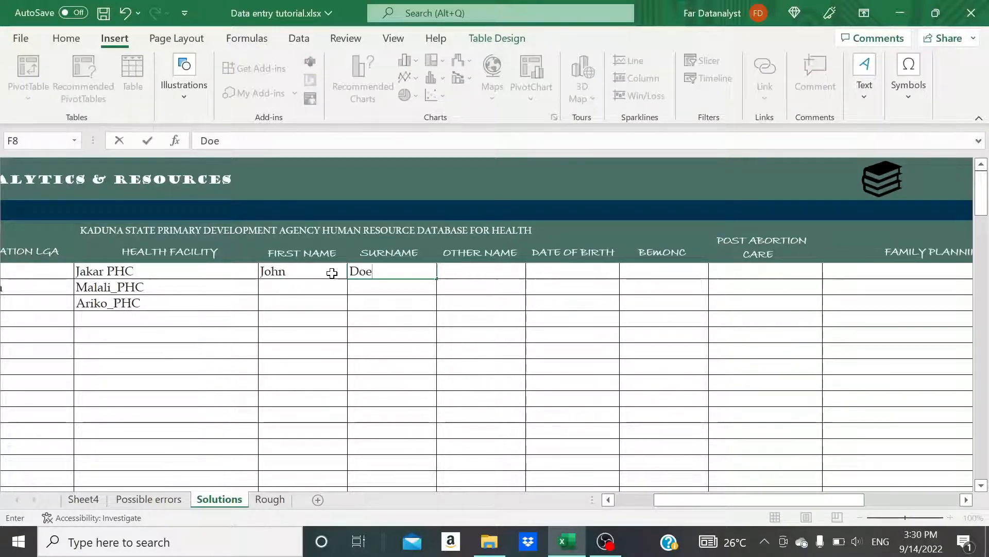
key(Tab)
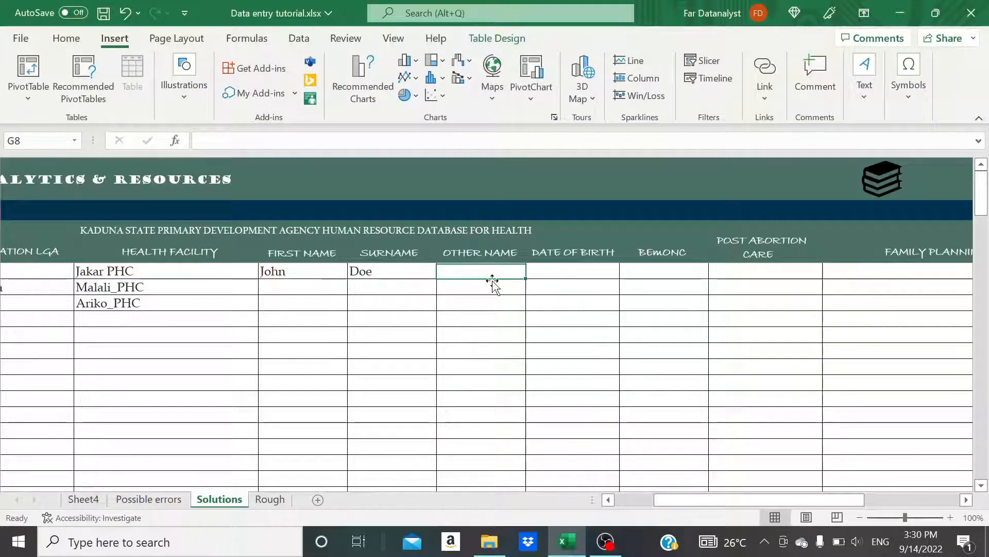
click(577, 269)
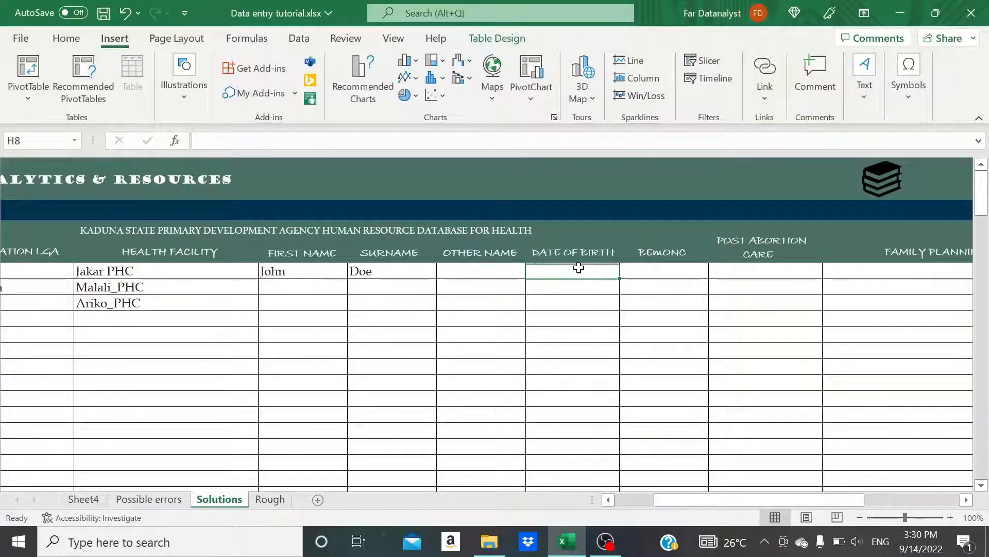
scroll(446, 360, left, 2)
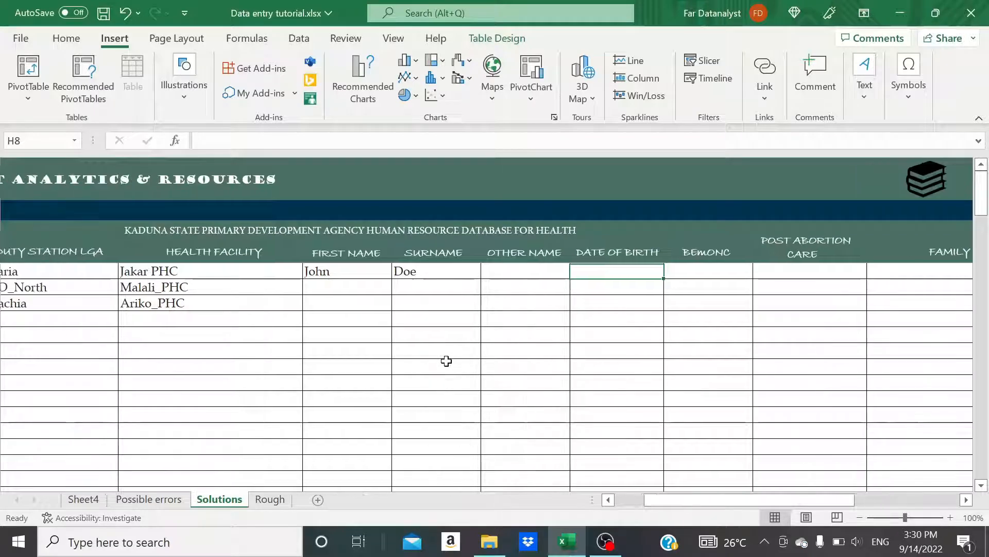
scroll(446, 361, right, 3)
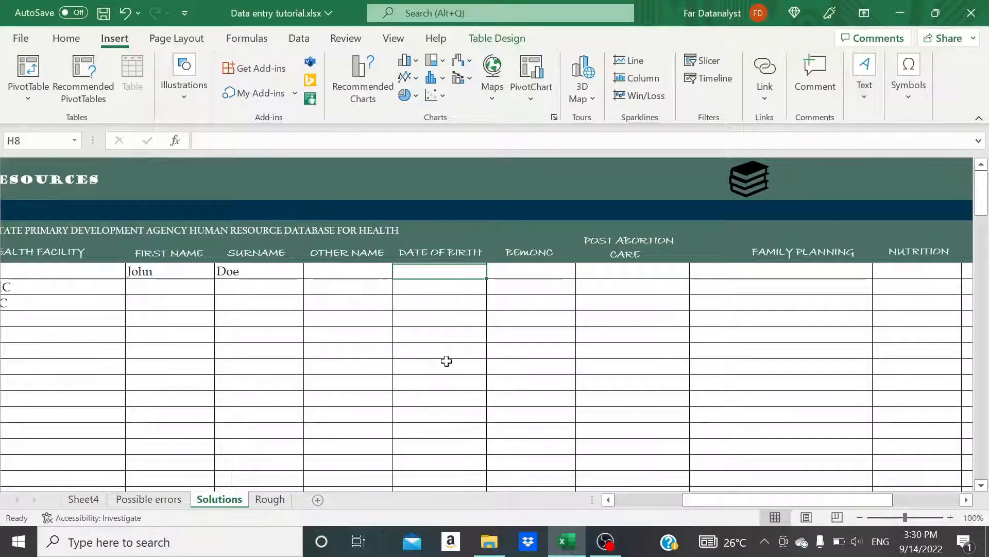
click(430, 292)
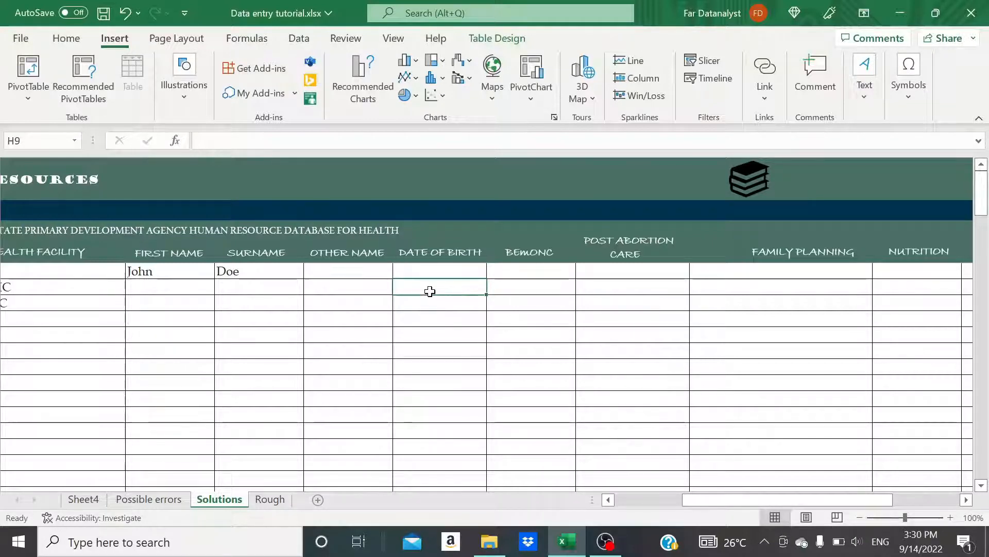
click(430, 271)
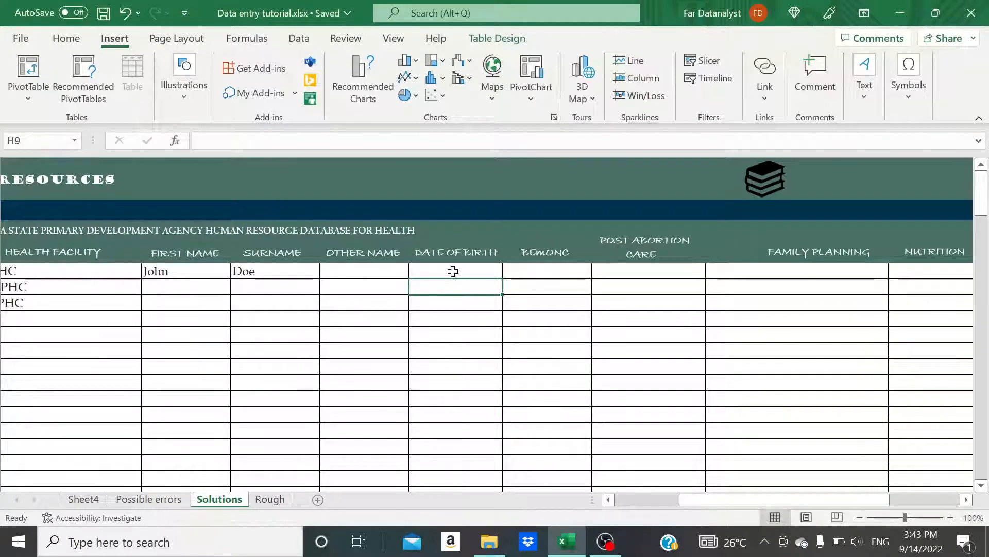
click(453, 272)
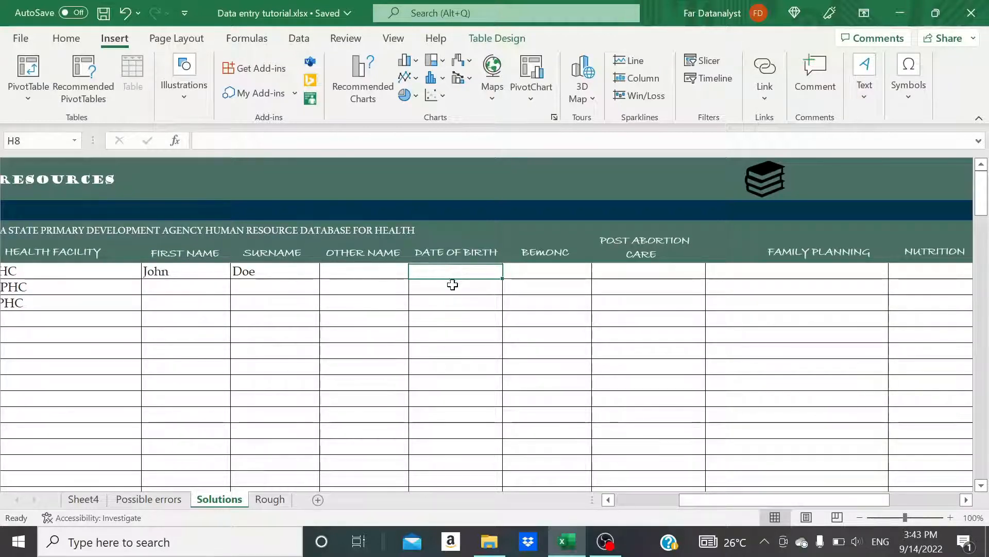
click(447, 289)
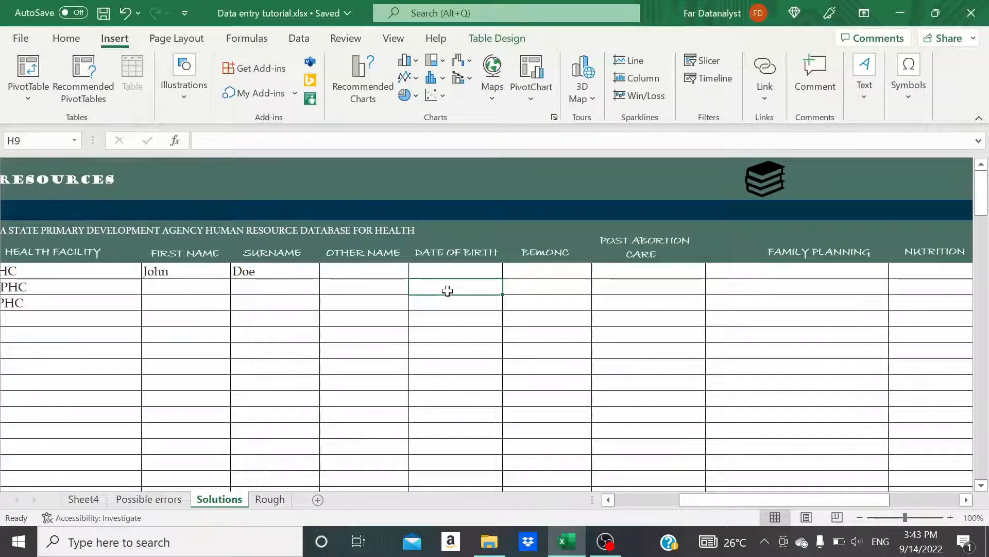
Start a data validation rule for the Date of Birth cells from H8 down, allowing Date values with the between condition
click(448, 269)
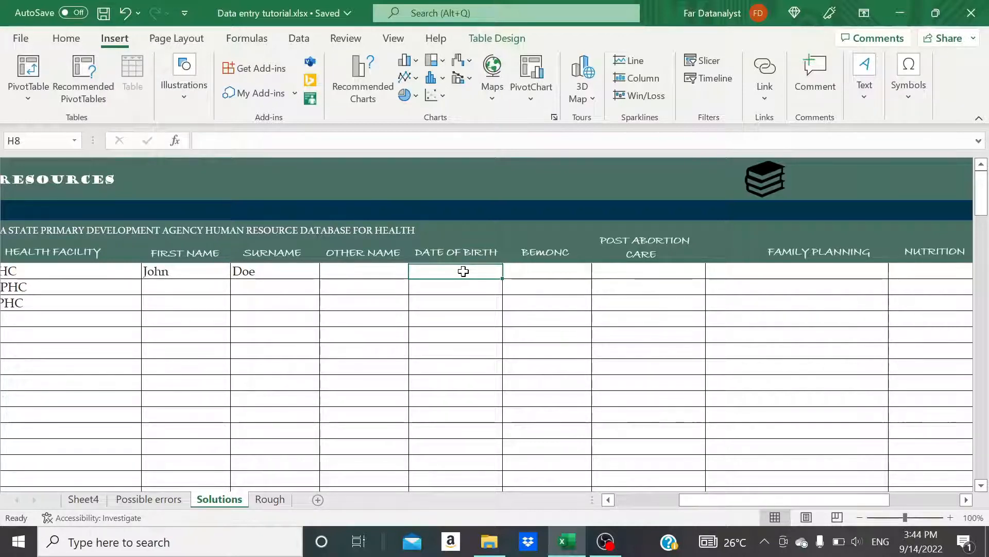
key(ctrl+shift+Down)
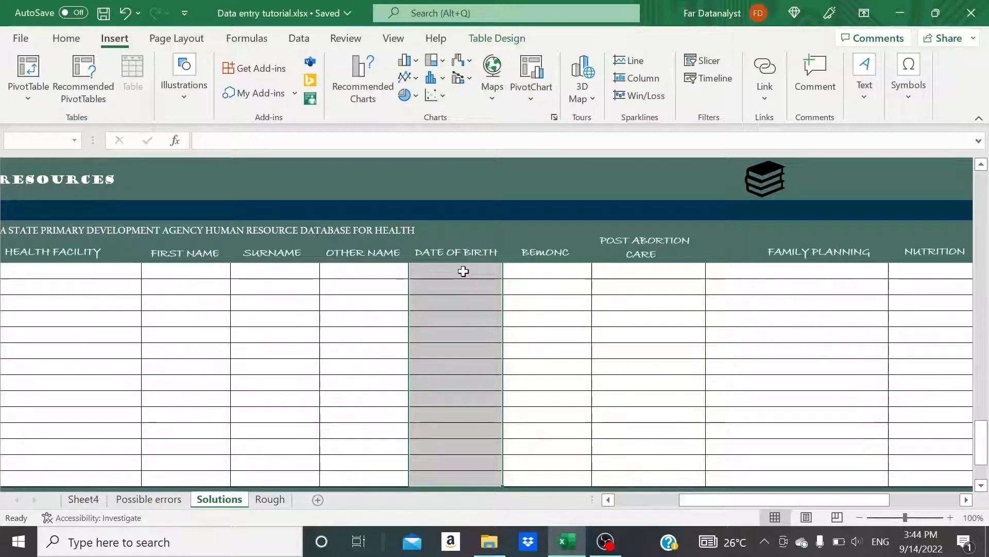
click(310, 38)
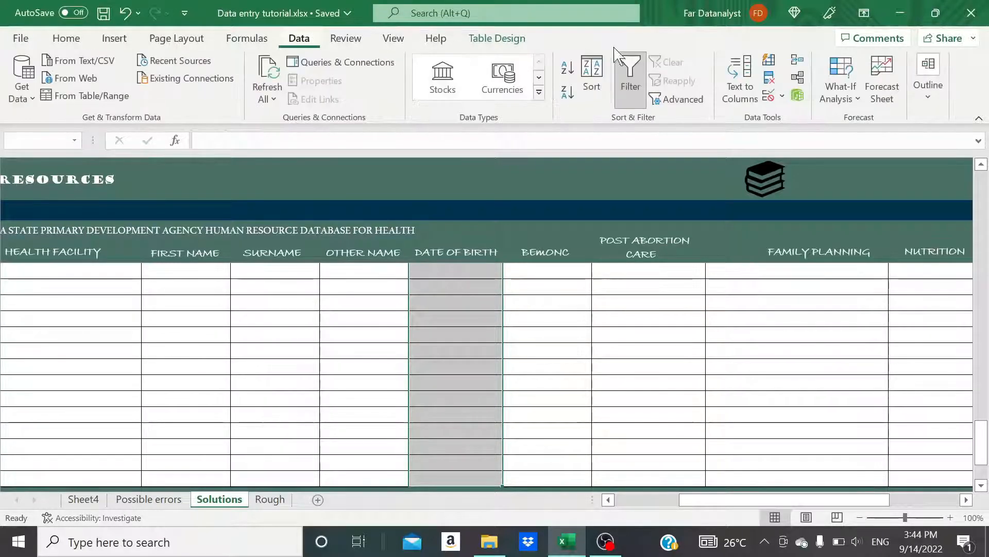
click(756, 95)
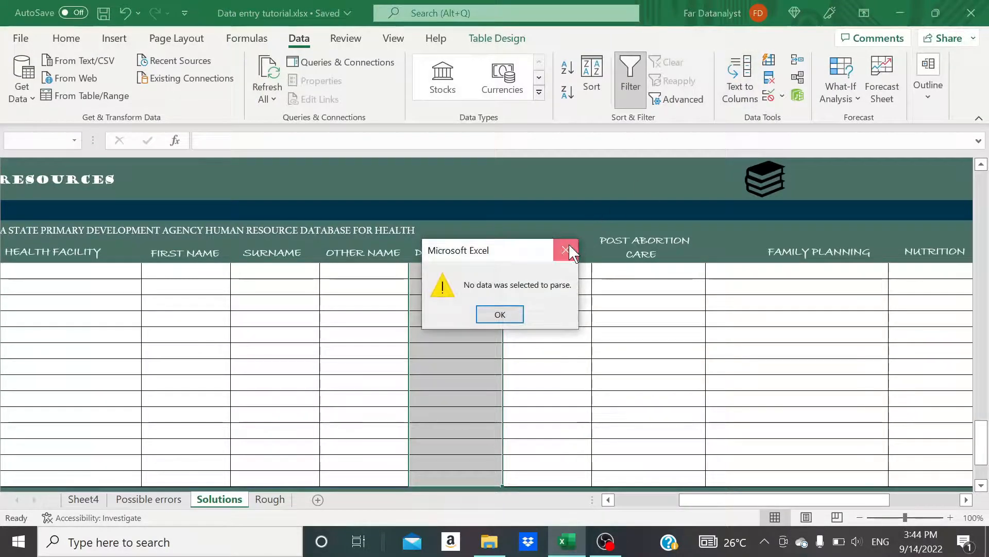
click(566, 250)
click(768, 97)
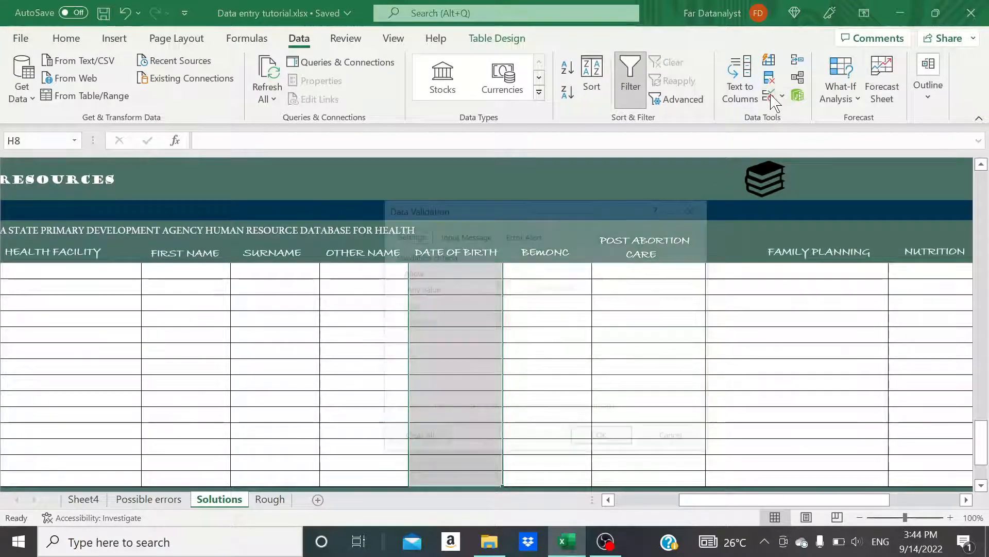
click(501, 288)
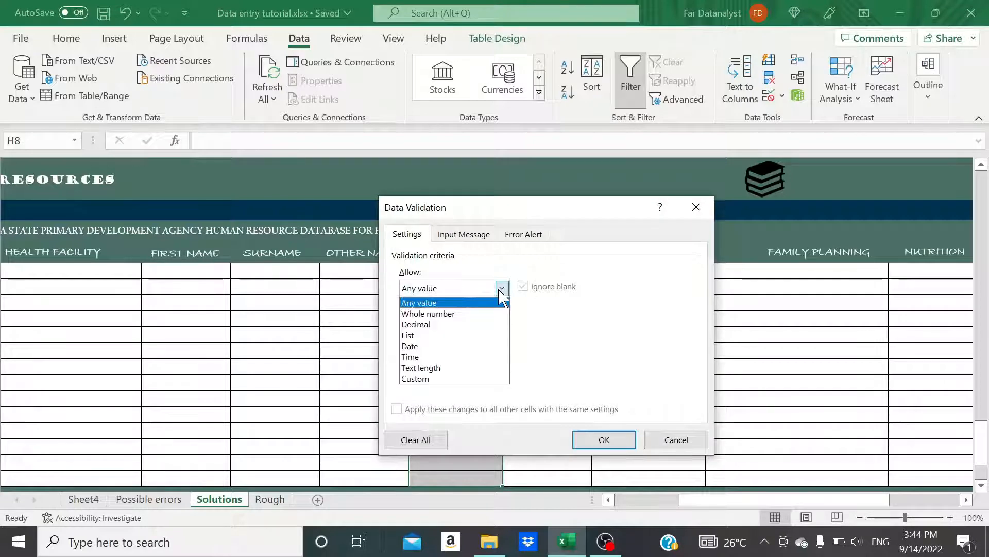
click(415, 349)
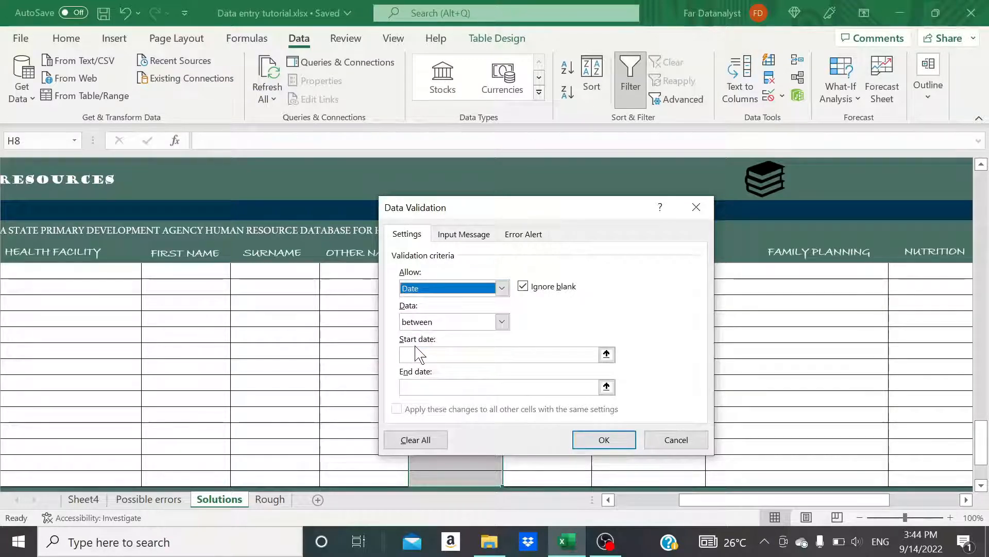
click(501, 323)
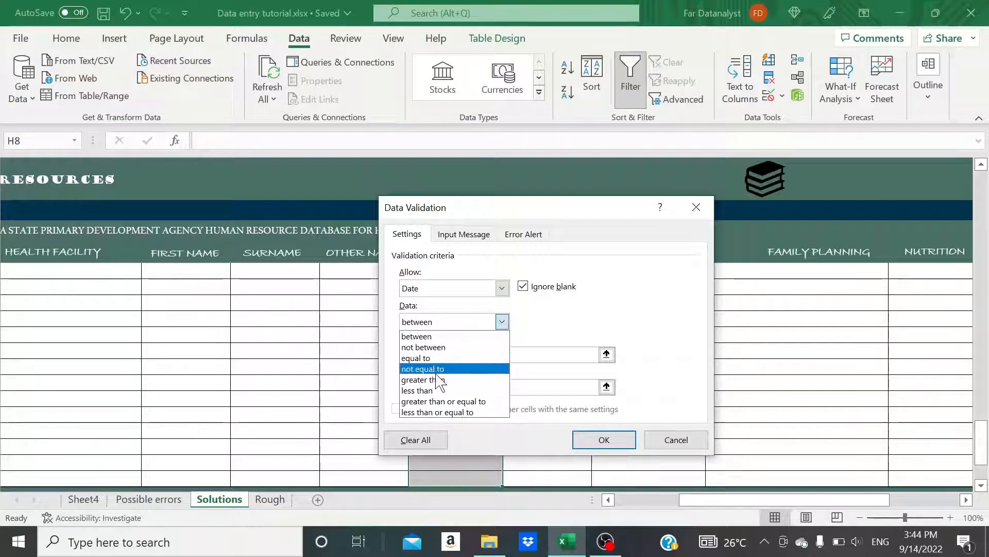
click(503, 334)
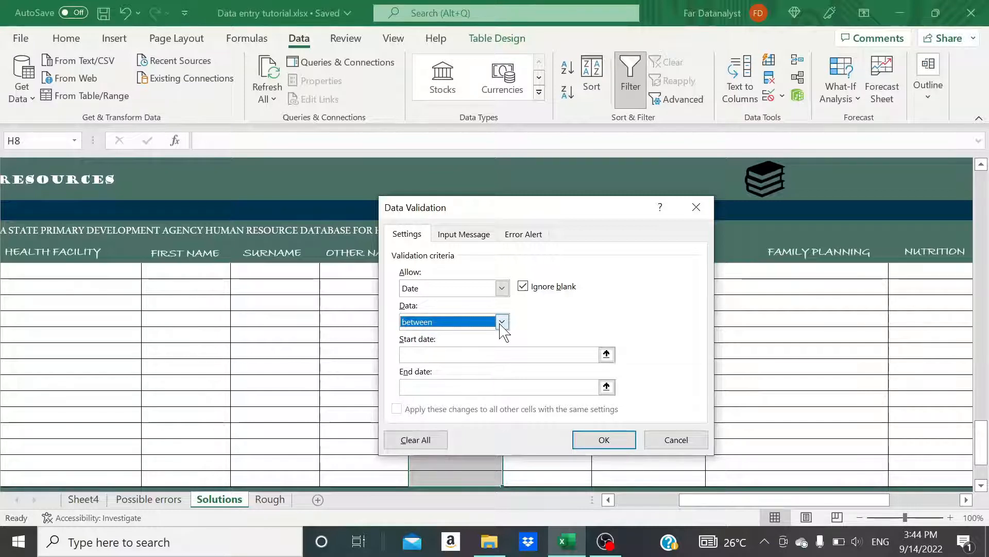
Limit the Date of Birth validation to start date 1/1/1962 and end date 12/31/2004, and apply the rule
click(434, 355)
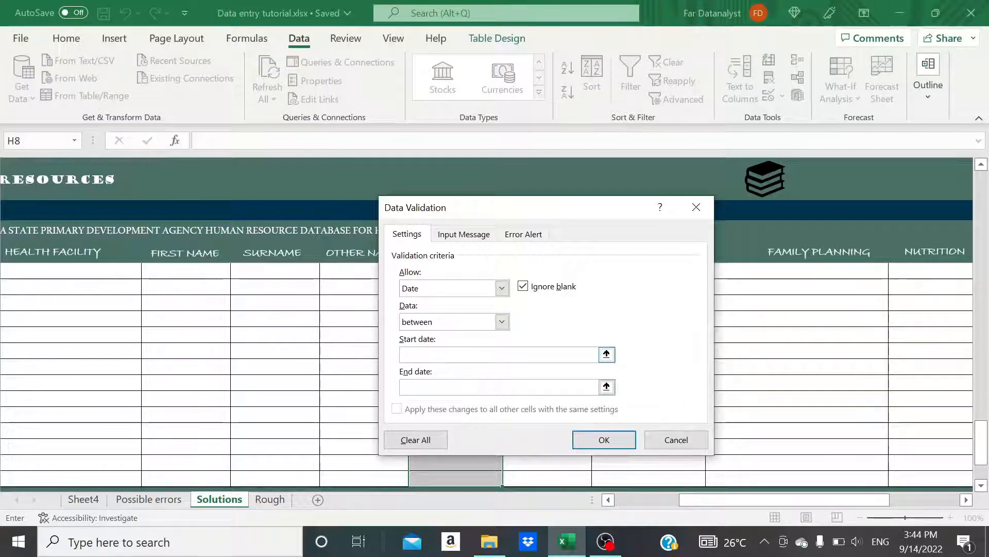
text(1)
key(BackSpace)
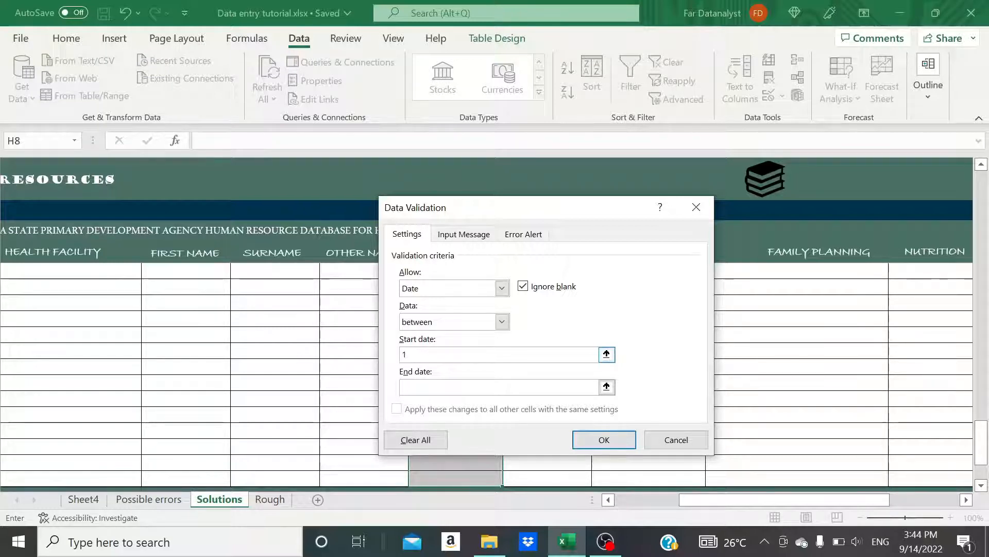
text(/)
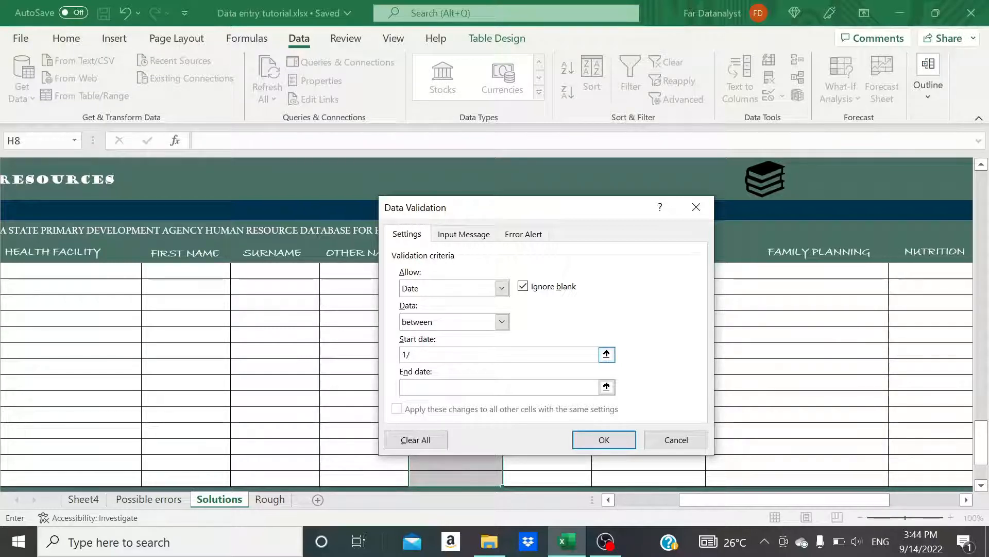
text(1/1)
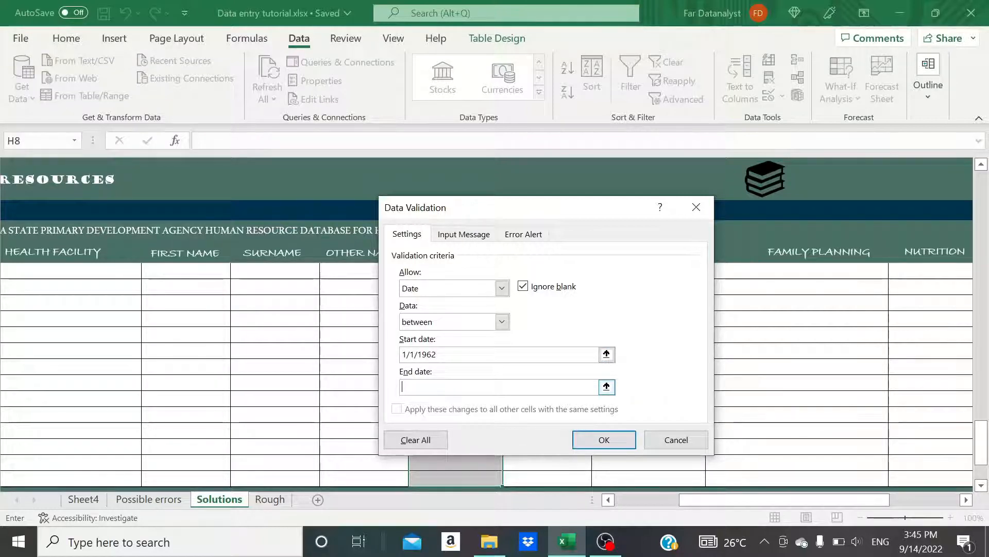
text(31)
text(.)
text(/31)
text(/2004)
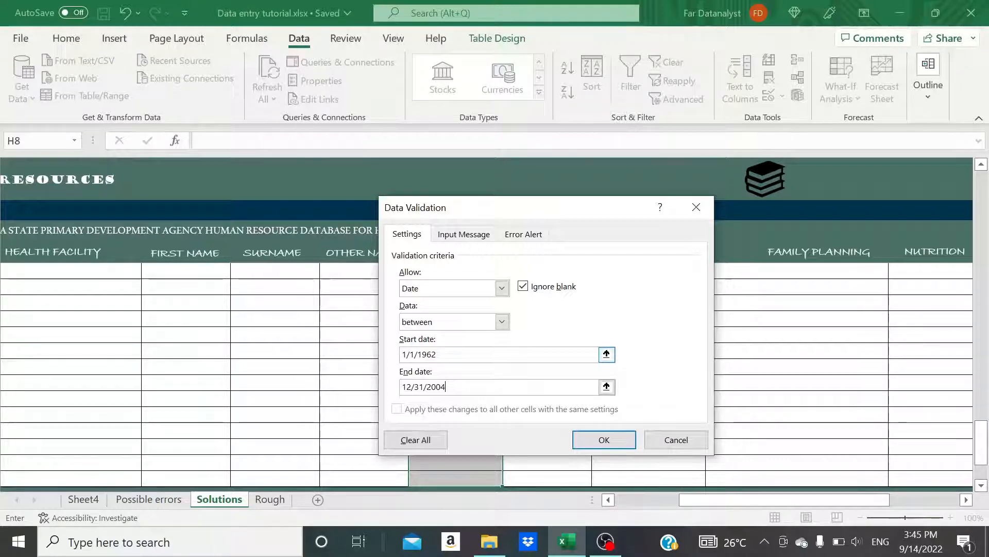
click(584, 443)
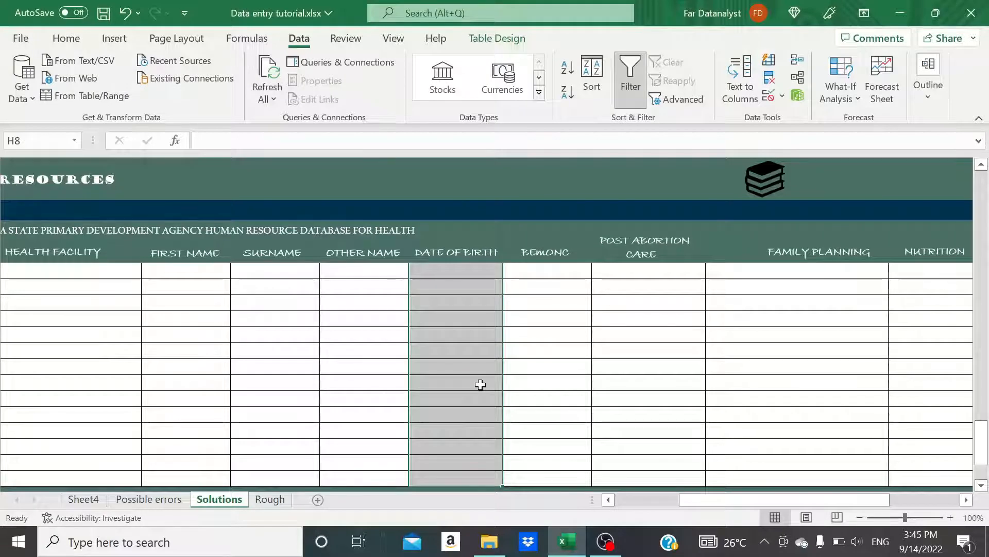
Test the Date of Birth validation by trying a date earlier than the allowed start date in H8, and cancel the entry
click(481, 385)
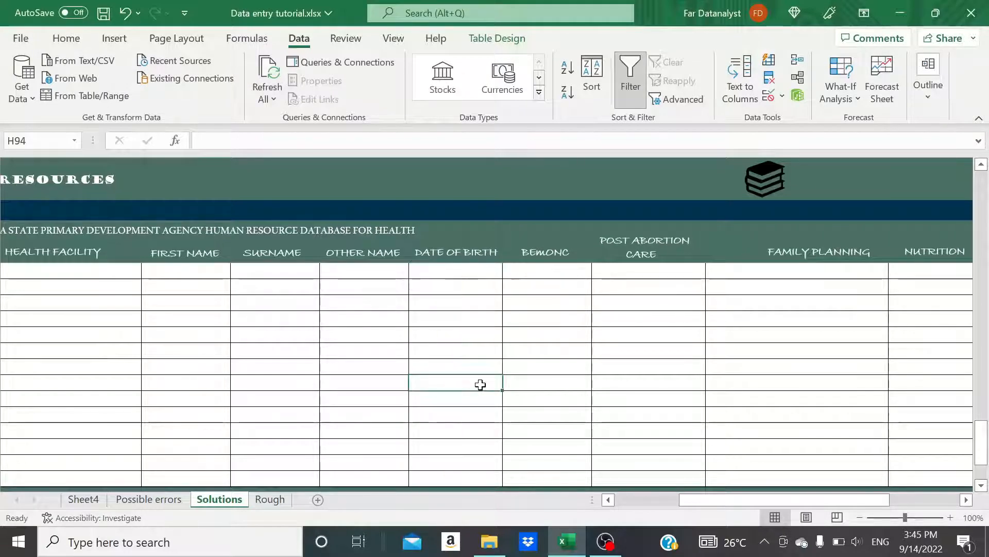
key(ctrl+Up)
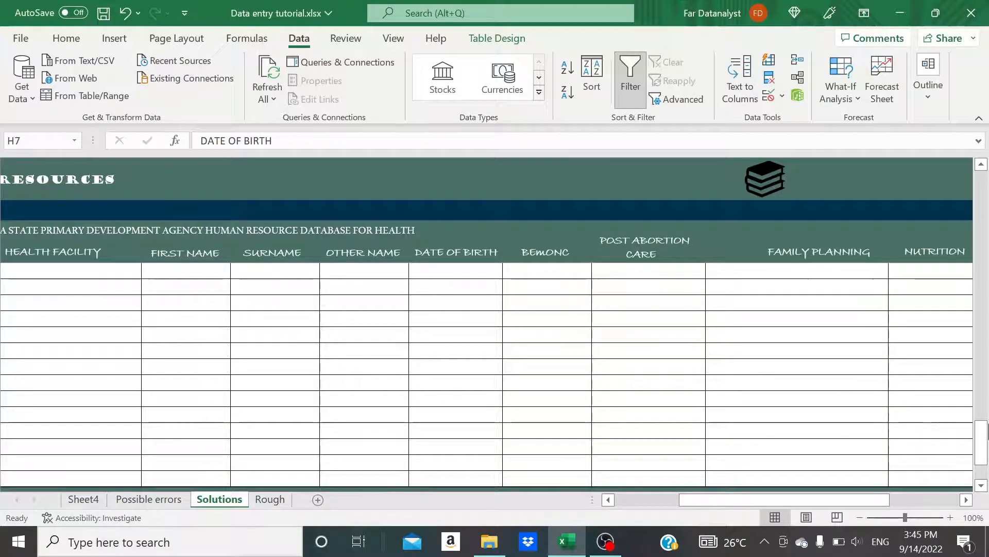
drag(982, 441, 988, 135)
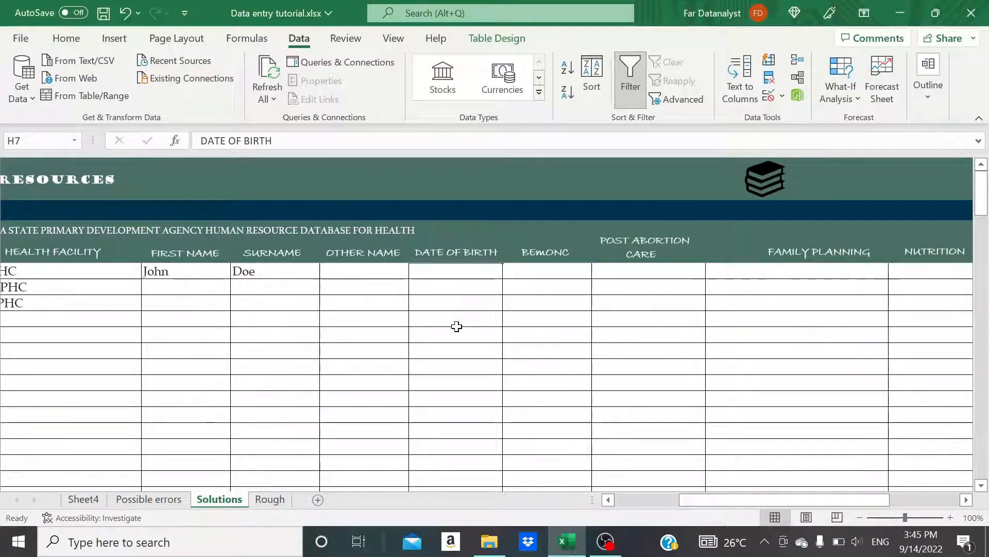
click(447, 273)
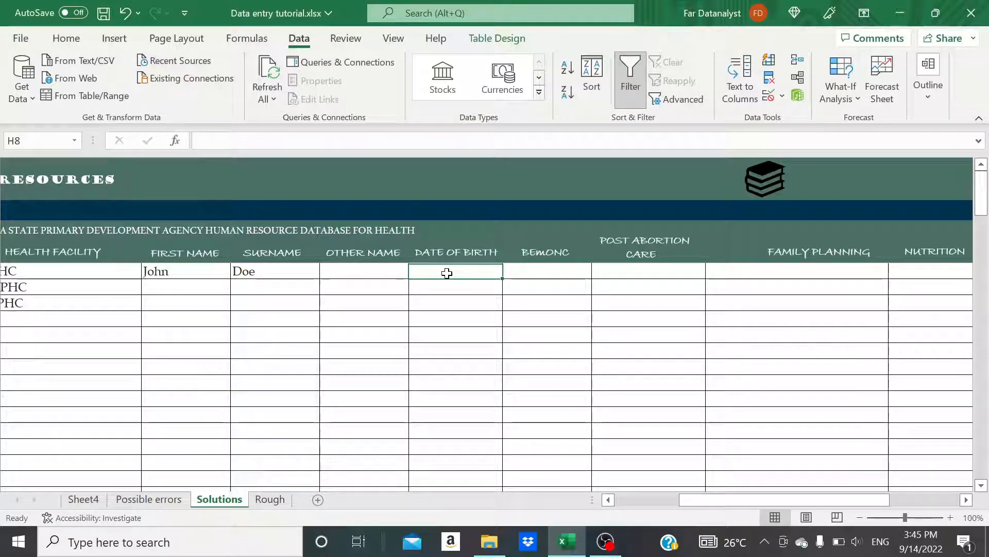
text(1/1)
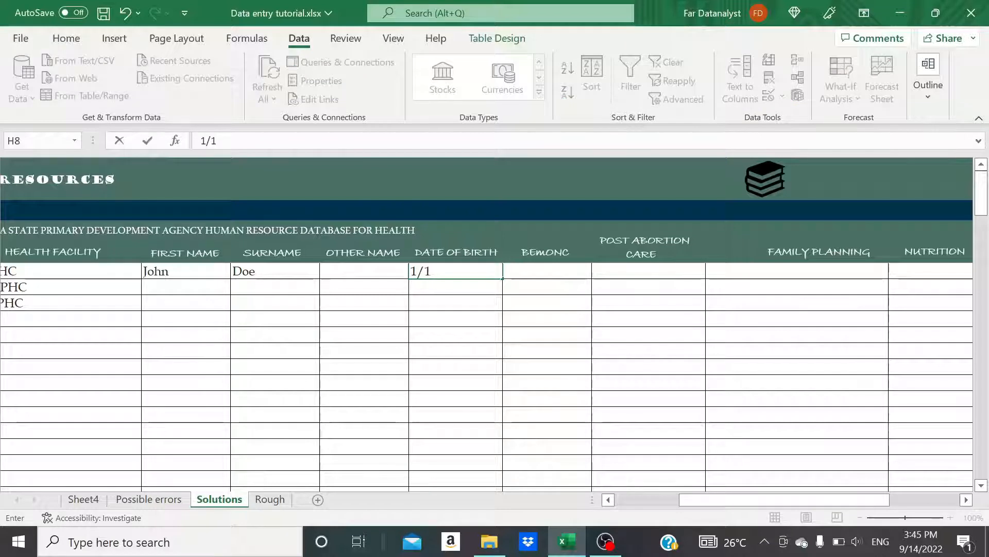
text(/)
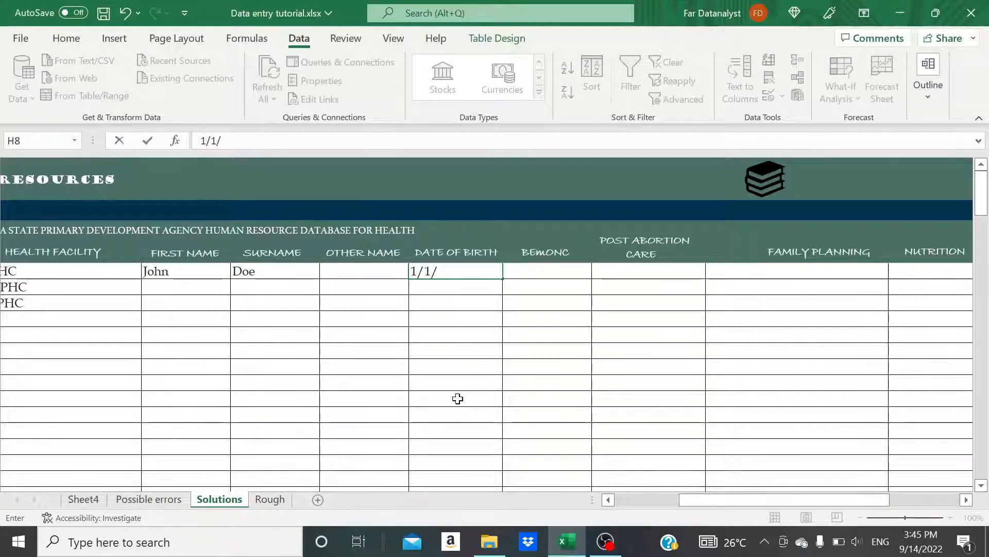
text(1960)
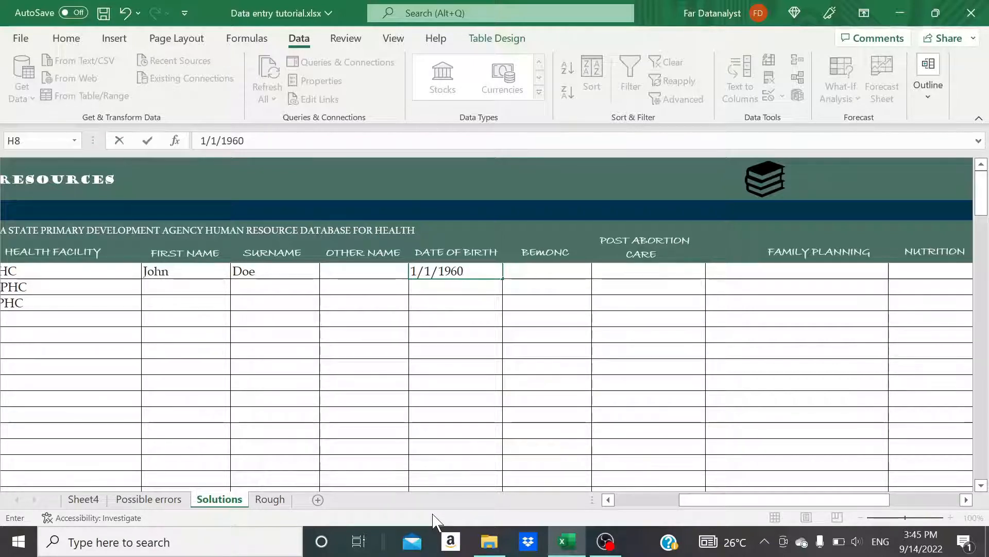
key(Return)
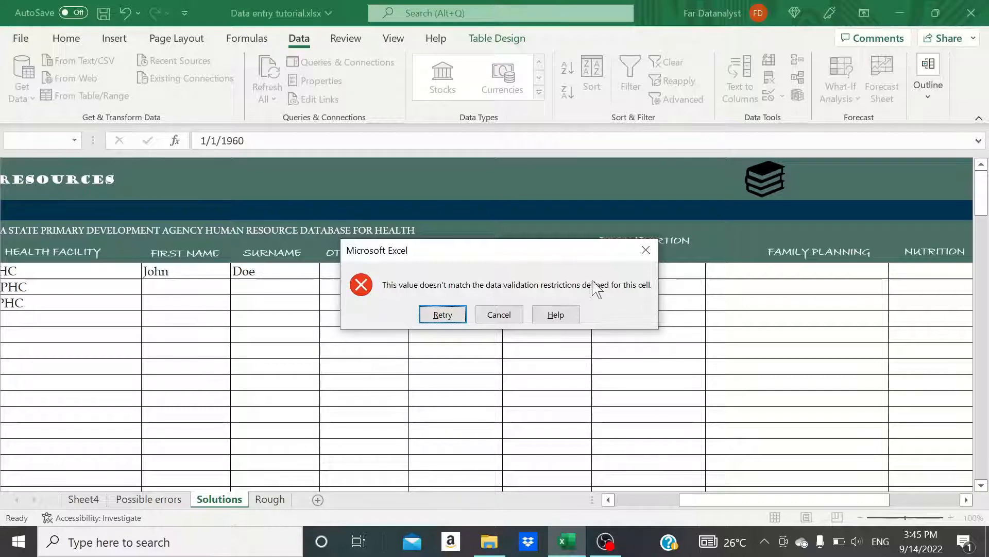
click(503, 316)
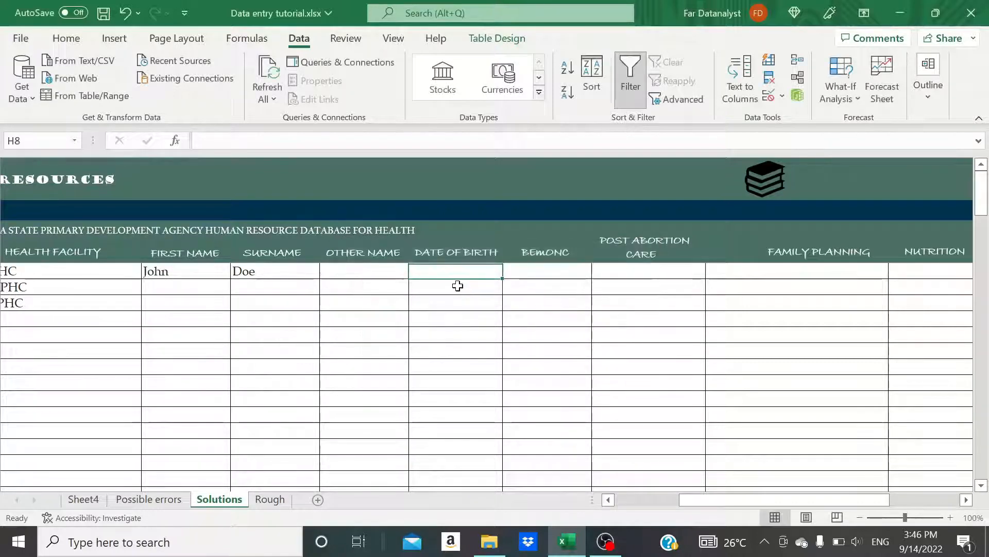
Enter a date of birth within the allowed range in H8 to test the validation rule
text(1)
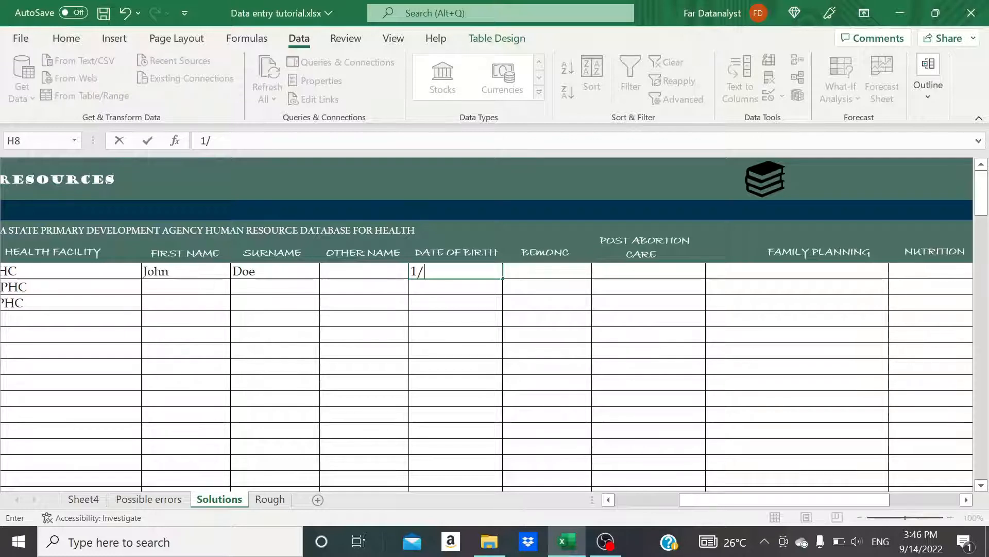
text(/5)
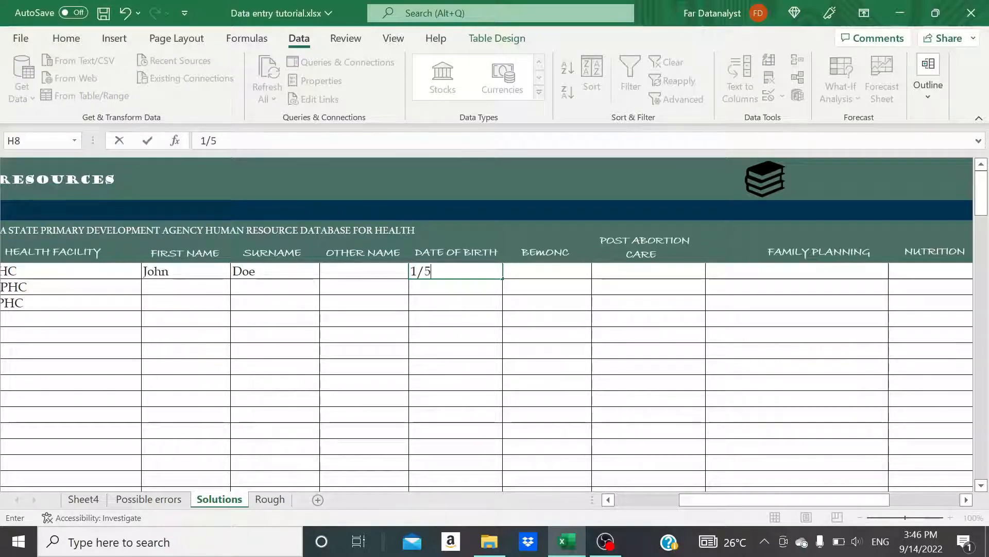
text(/1970)
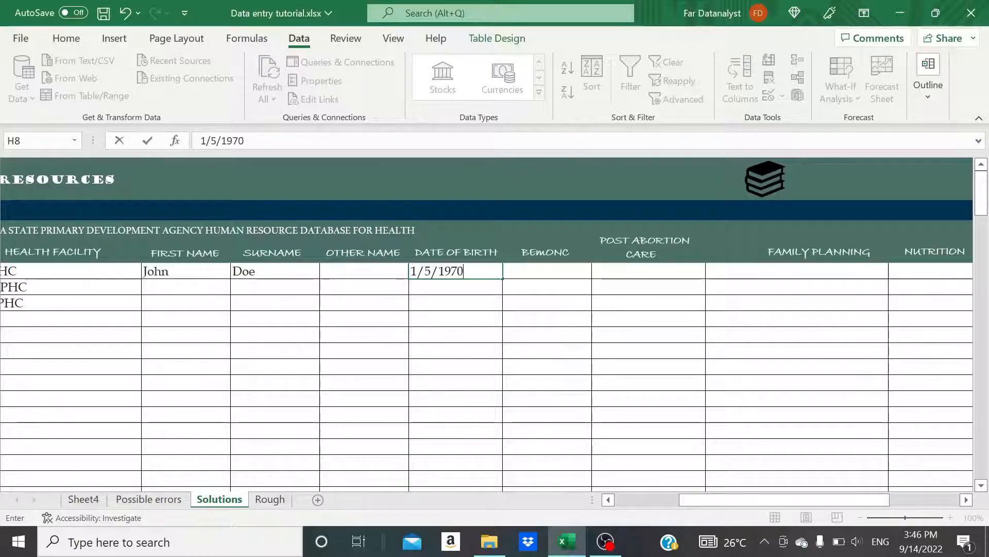
key(ctrl+Return)
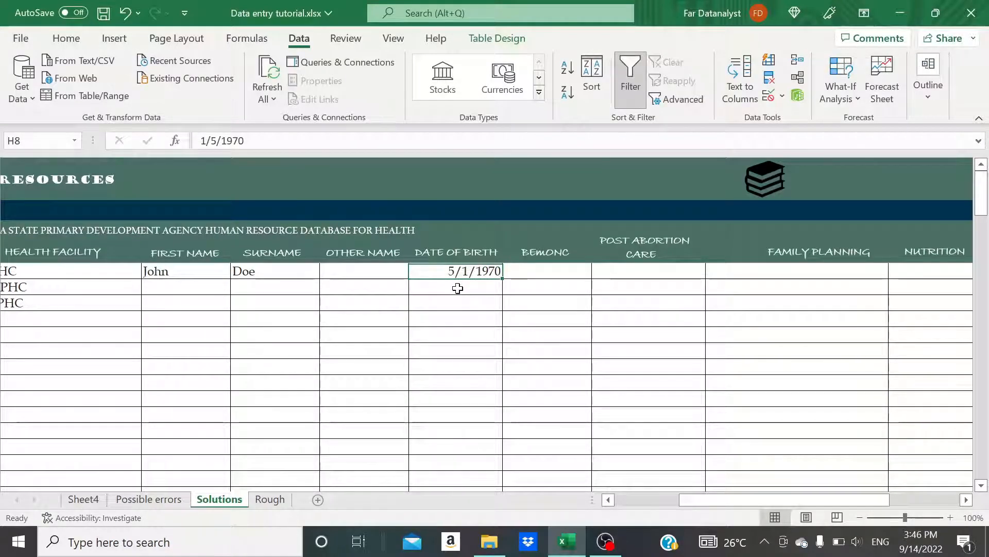
Try a date of birth beyond the allowed end date in H9, and cancel the entry
click(458, 288)
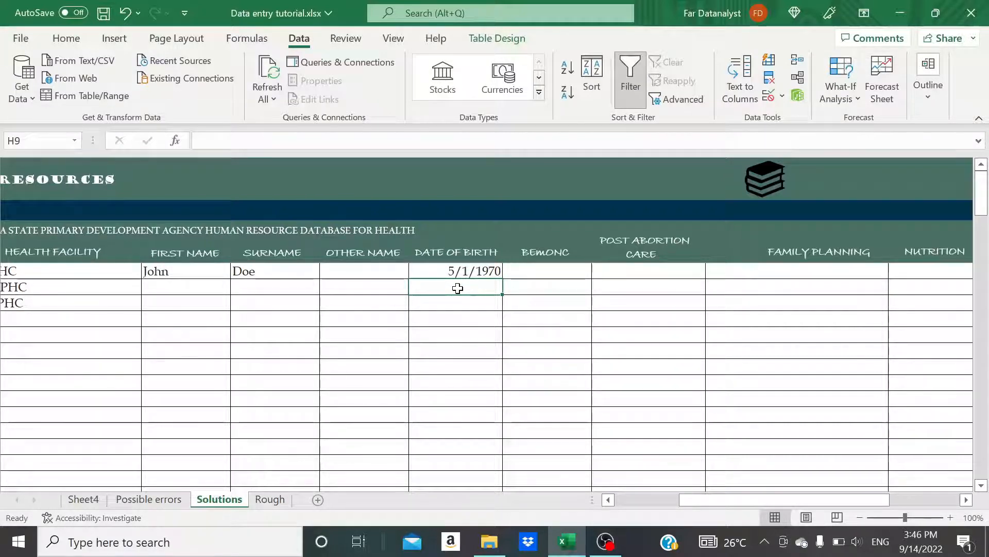
text(1/)
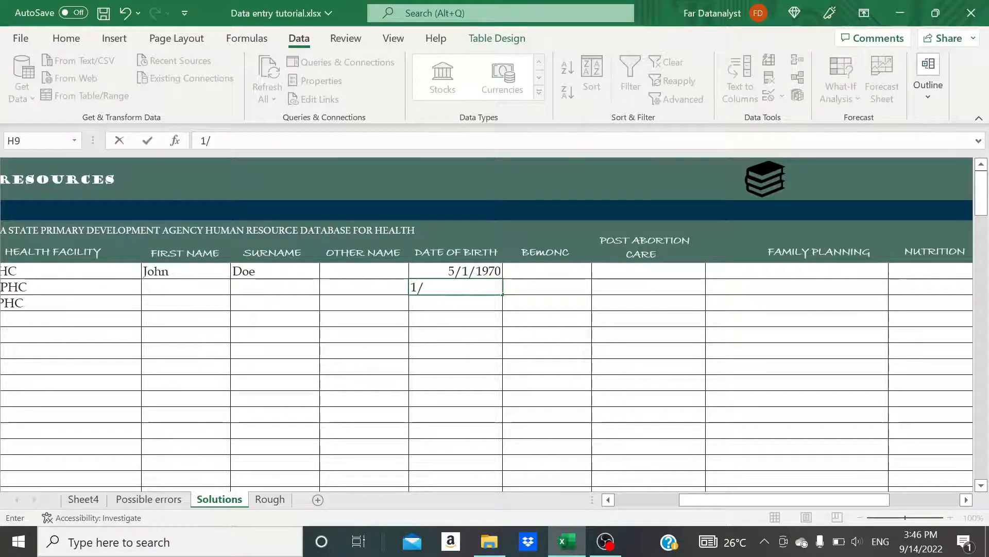
text(1/2005)
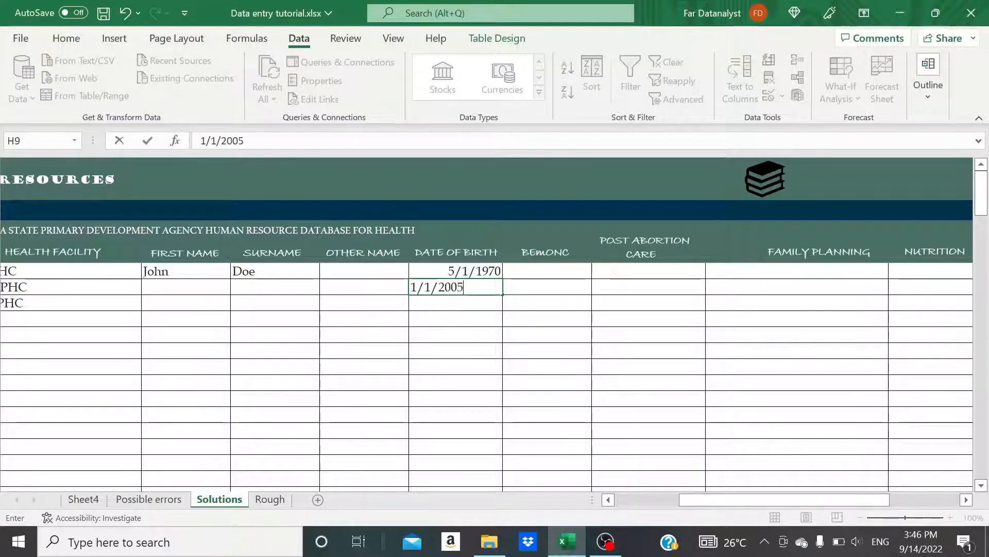
key(Return)
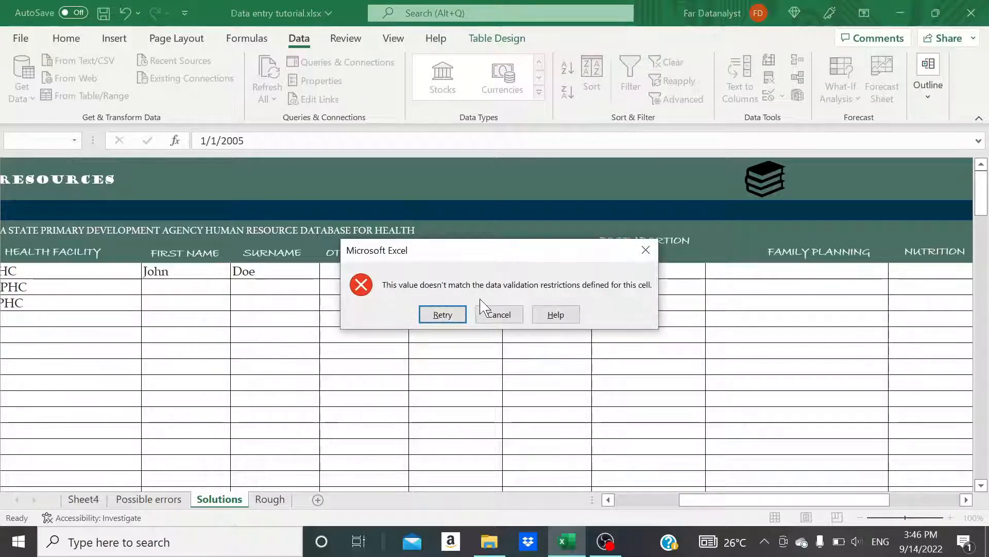
click(497, 323)
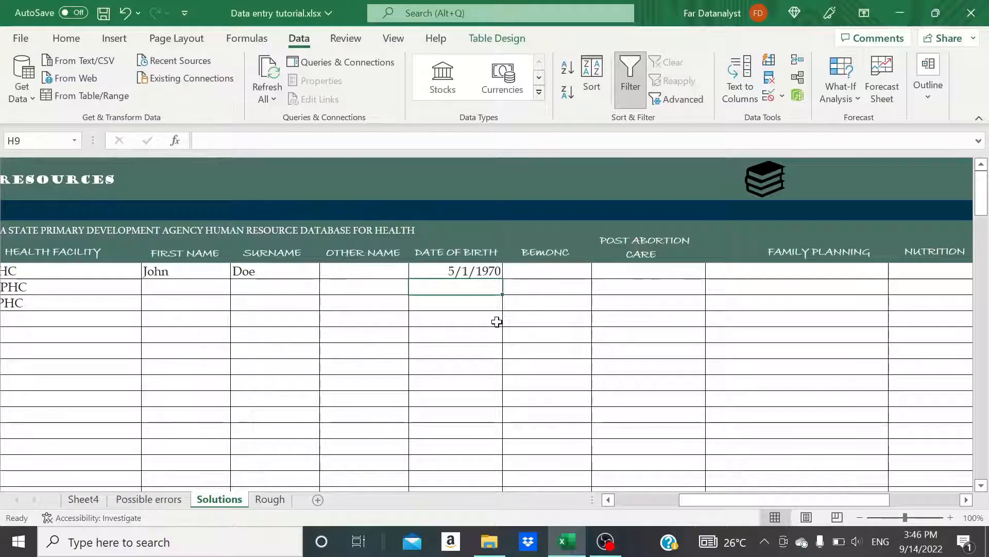
Clear the test date of birth from H8
click(480, 272)
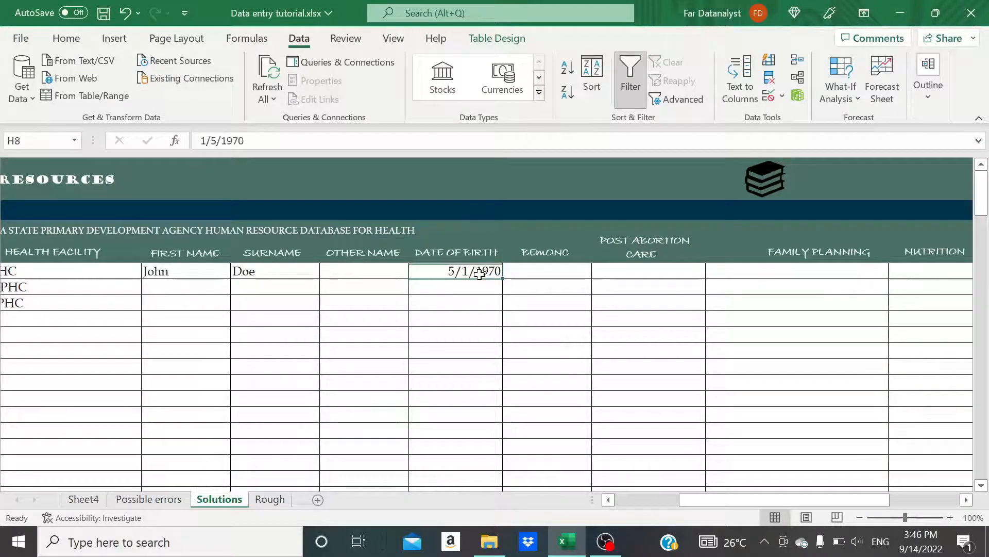
key(Delete)
click(477, 284)
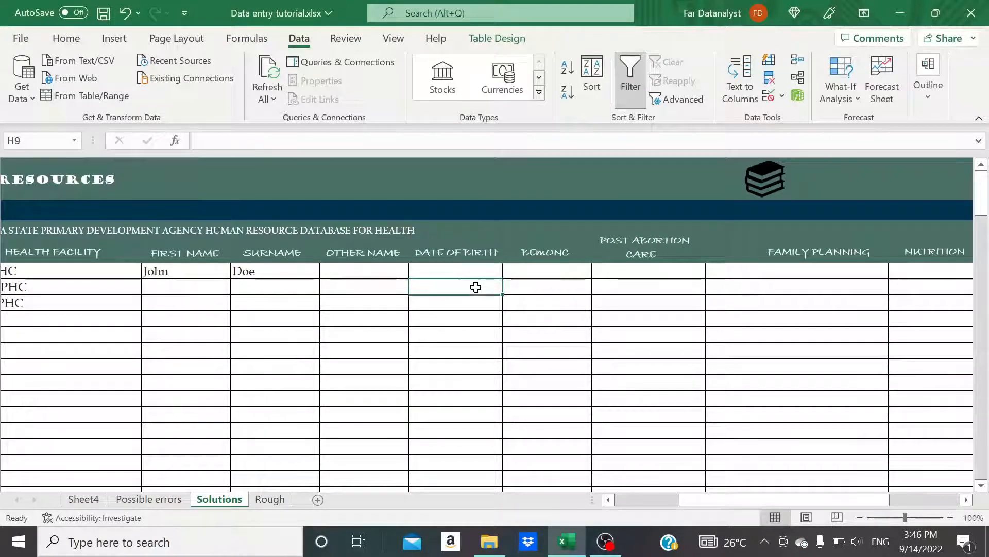
Examine the Date of Birth entries on the Possible errors sheet, comparing the shaded cells' date formats with the other rows
click(169, 501)
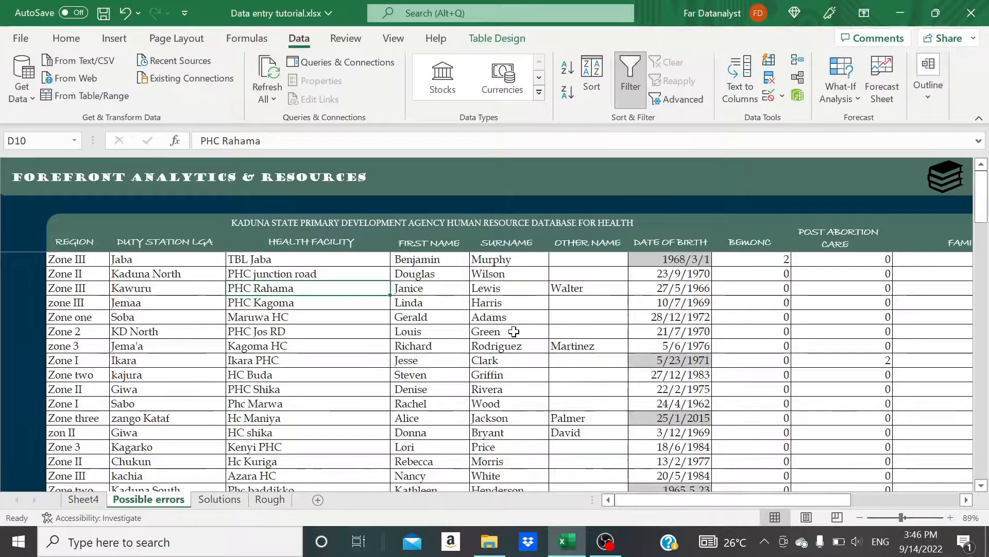
scroll(514, 331, right, 1)
click(601, 259)
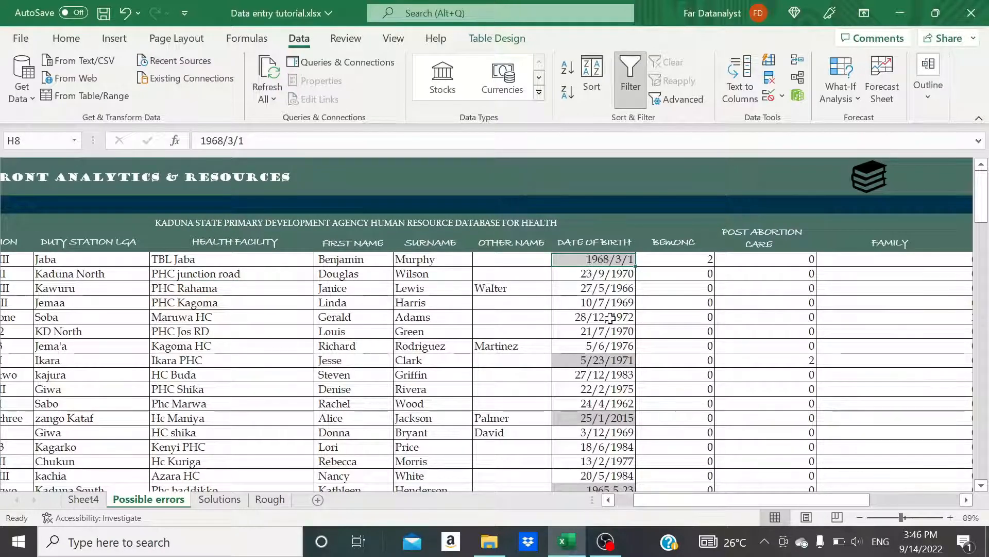
click(596, 279)
click(600, 257)
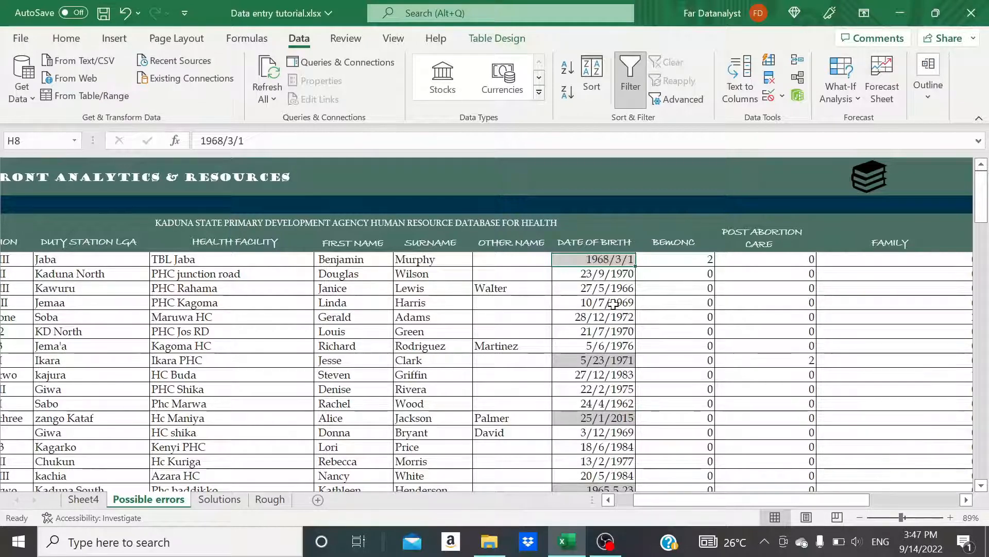
drag(600, 267, 599, 281)
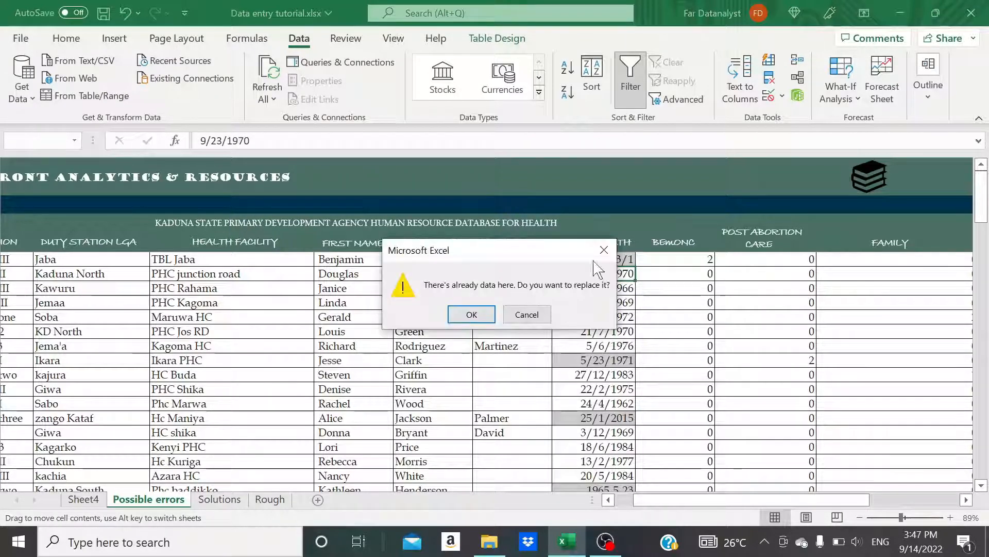
click(601, 253)
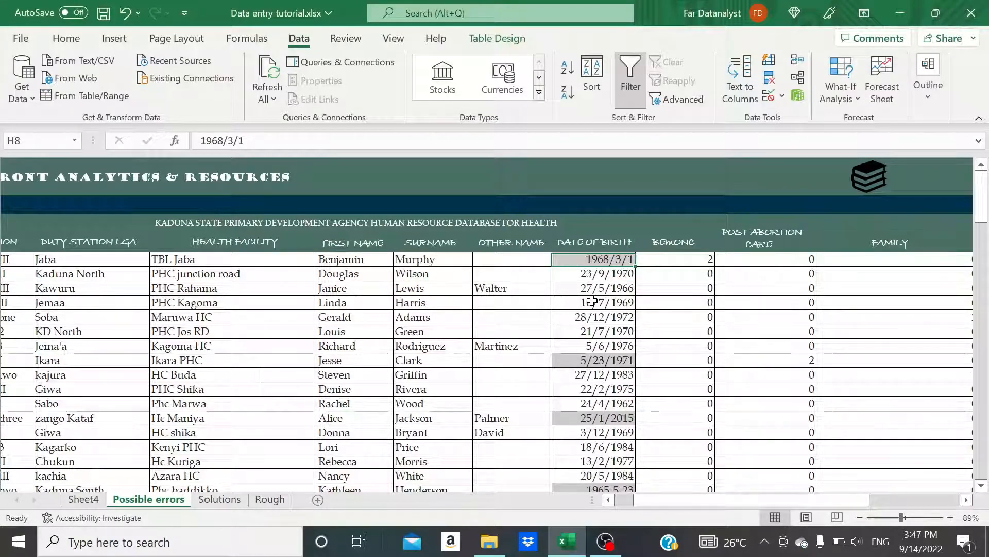
click(588, 302)
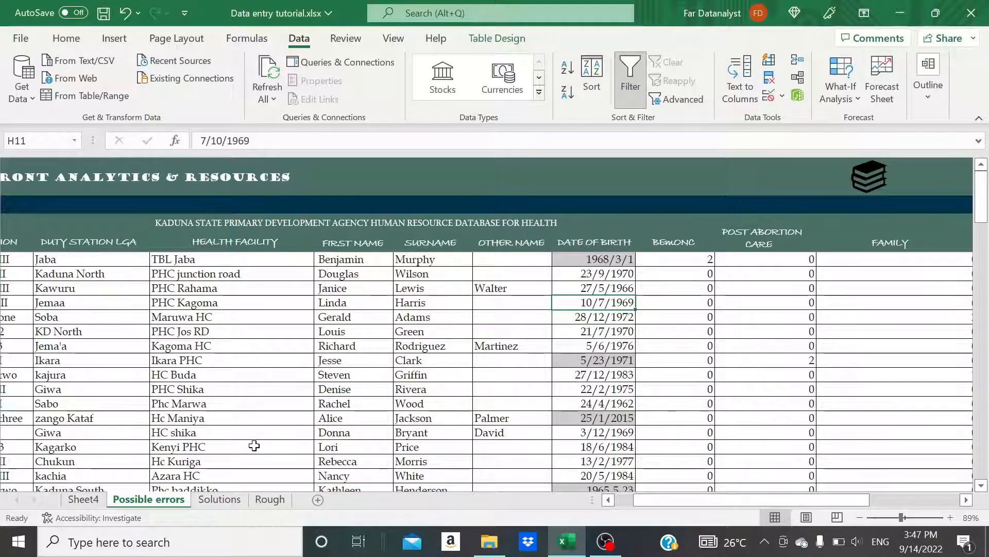
Try a date of birth in day-first order in H8 of the Solutions sheet, and cancel the entry
click(219, 499)
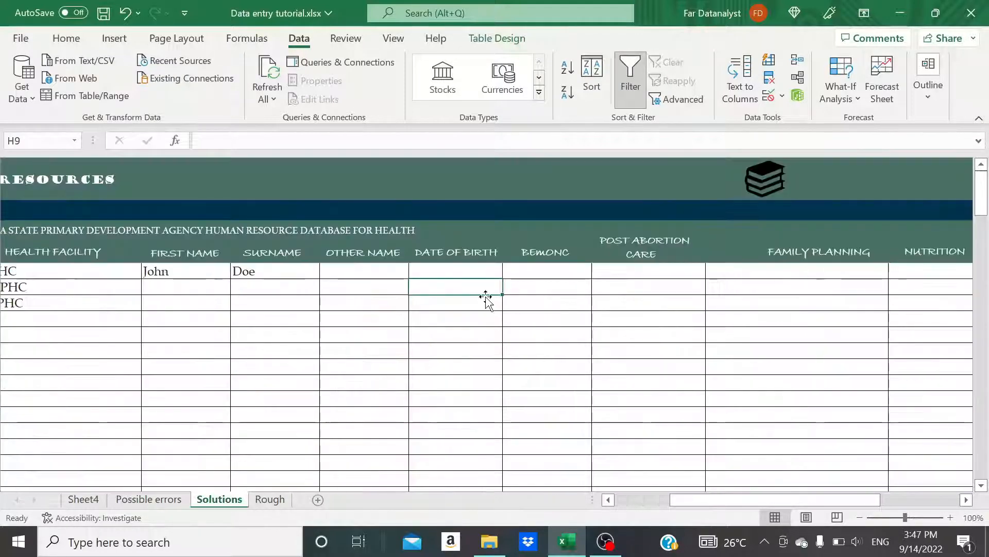
click(442, 268)
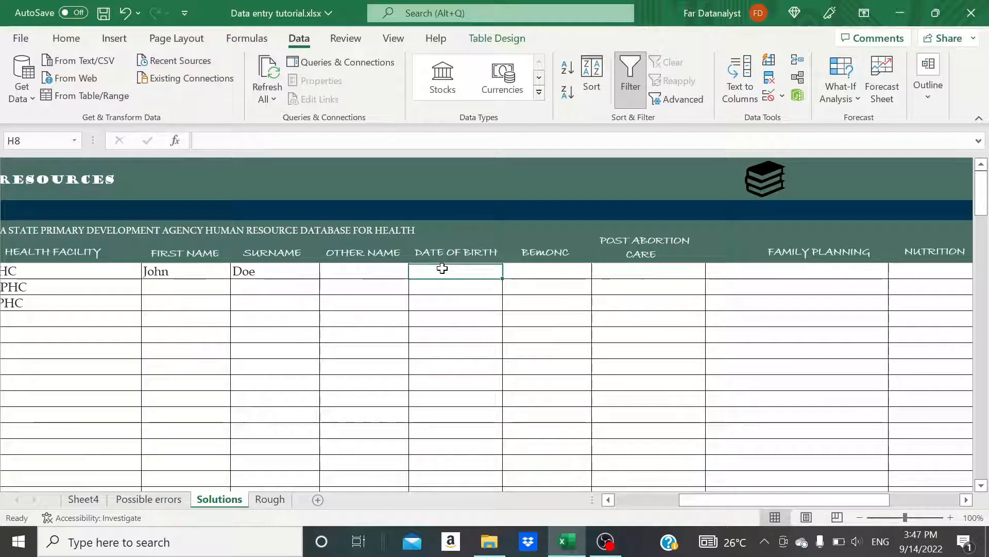
text(31)
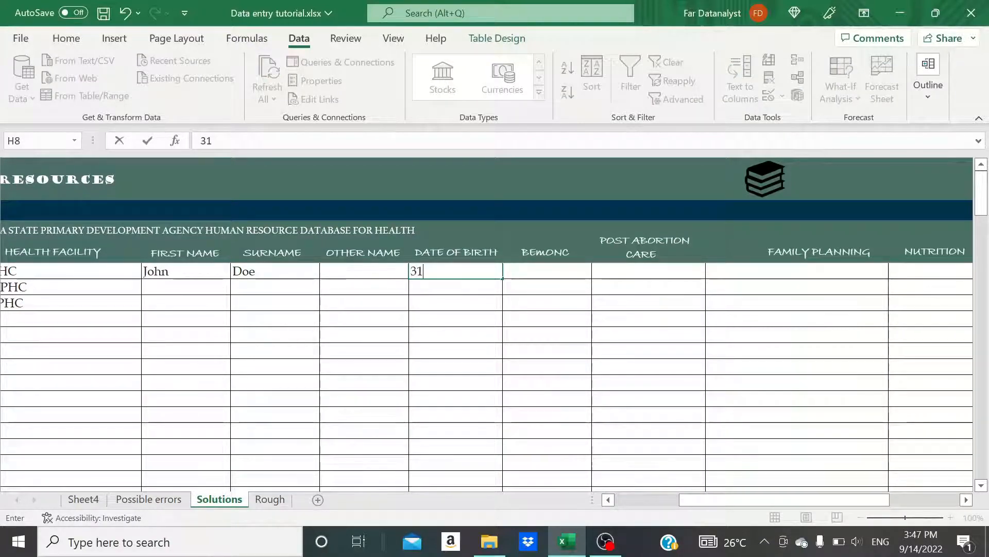
text(/1)
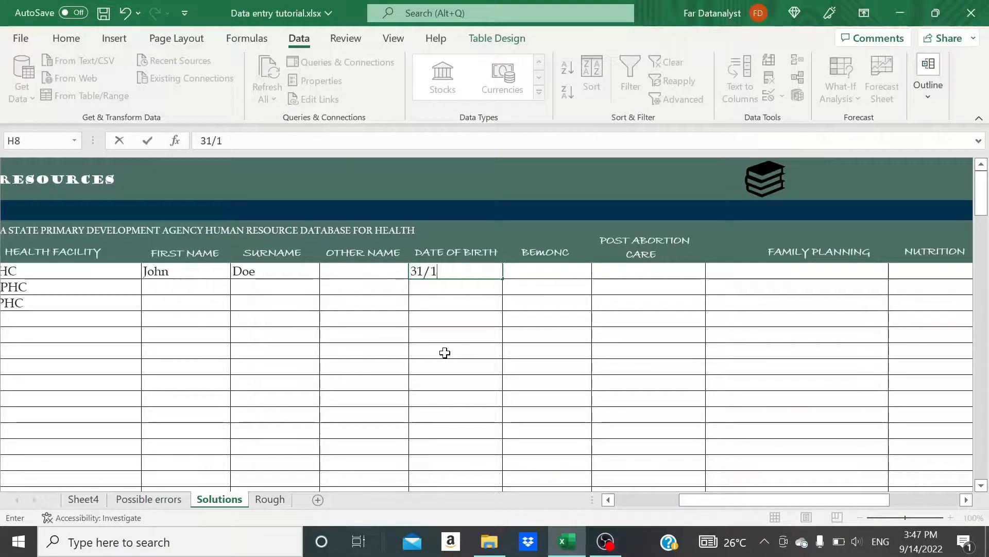
text(/19)
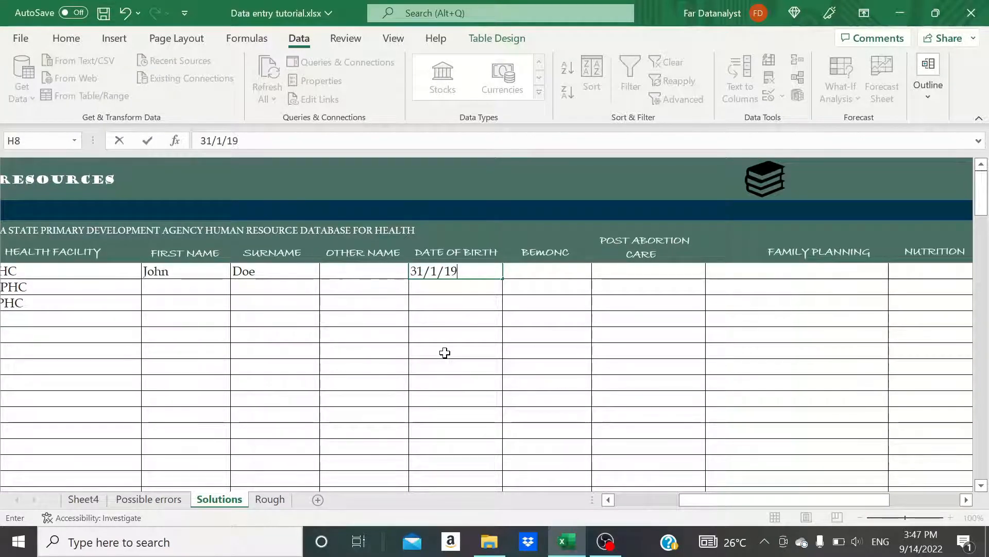
text(65)
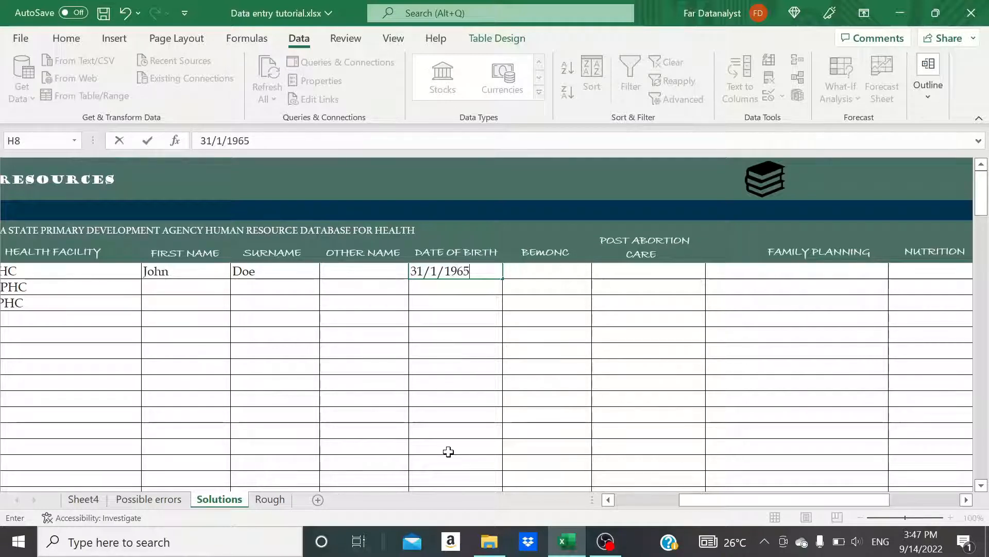
key(Return)
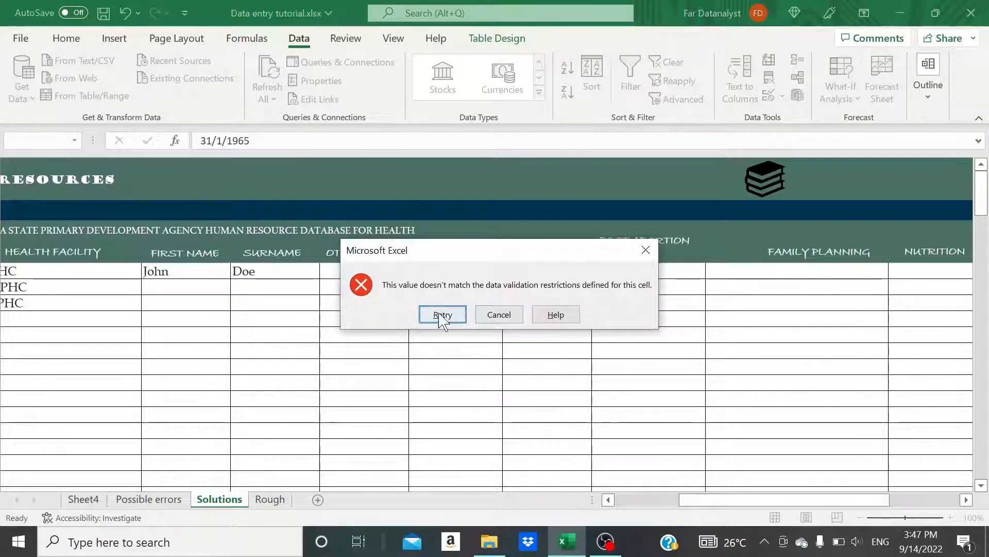
click(497, 315)
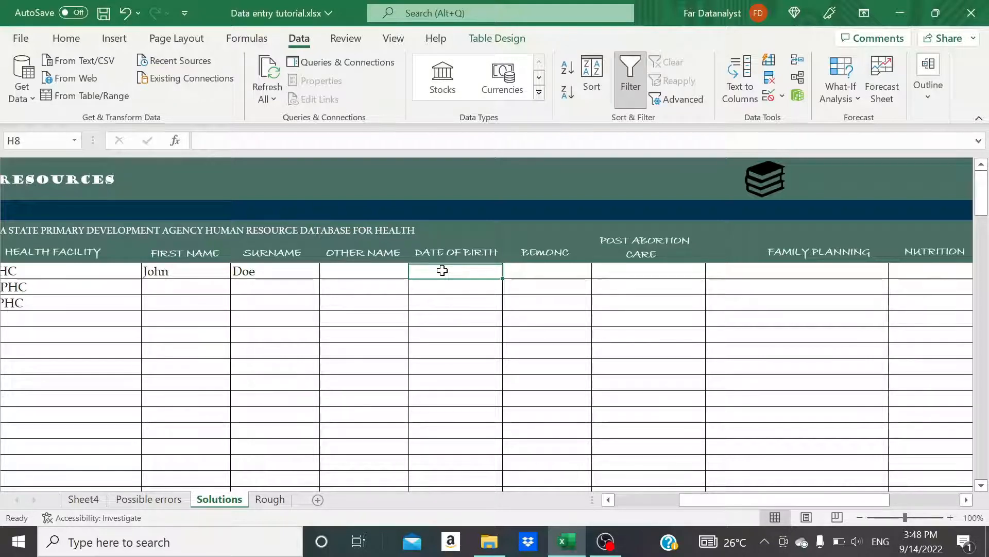
Add the input message MM/DD/YY to the data validation of the whole Date of Birth column
key(ctrl+shift+Down)
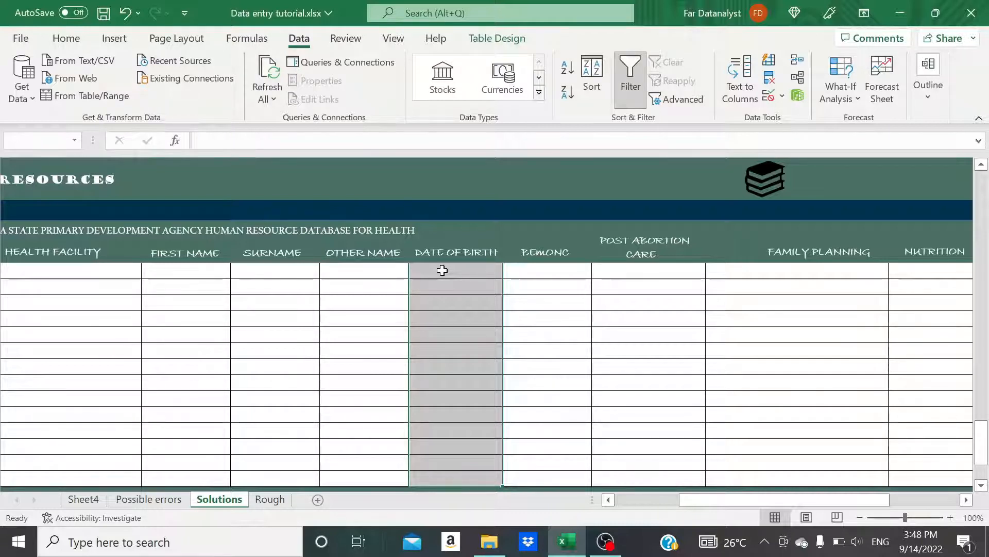
click(769, 97)
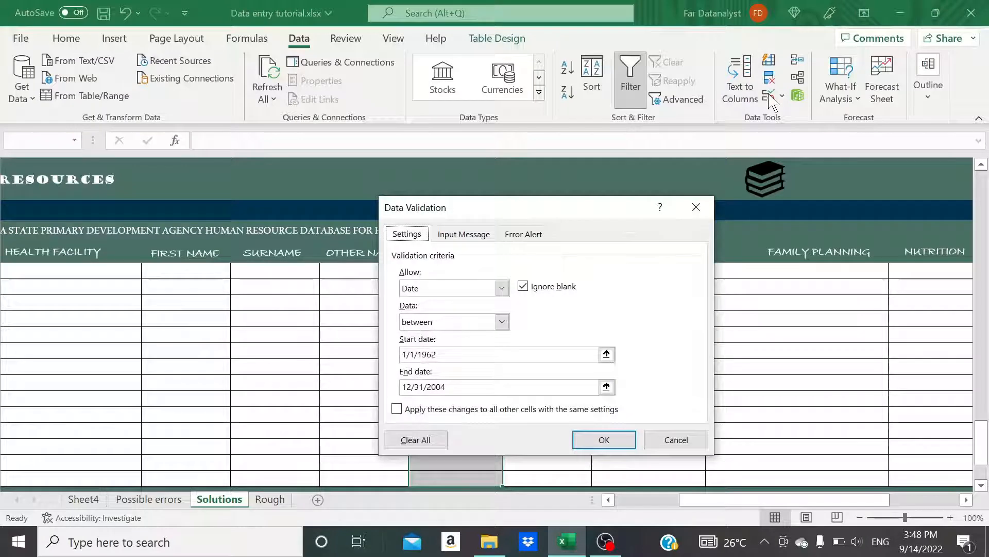
click(473, 236)
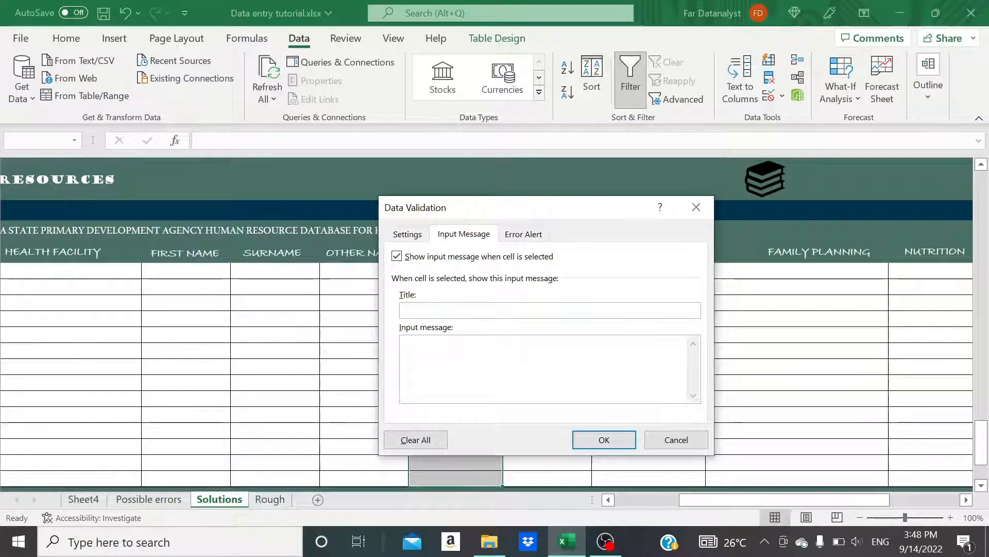
text(MM)
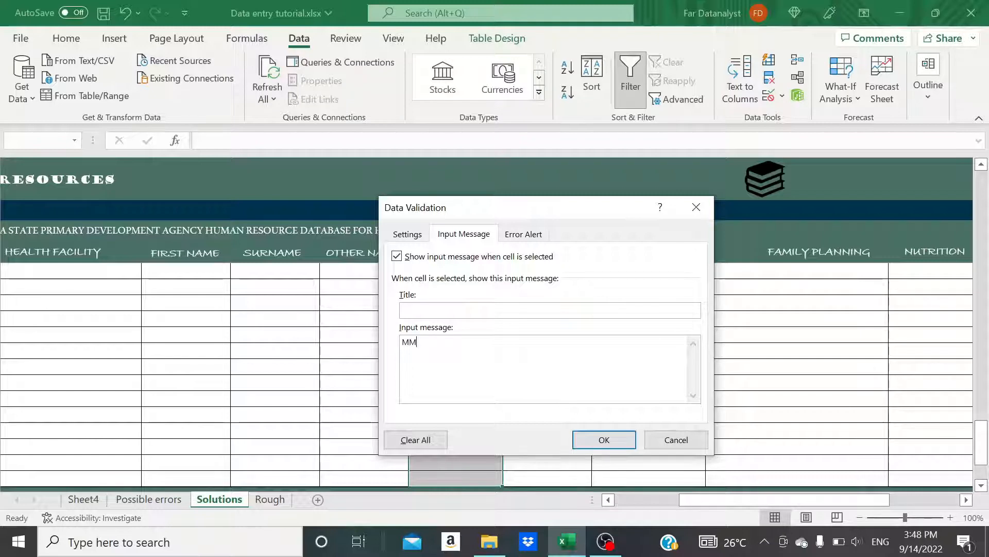
text(/DD/YY)
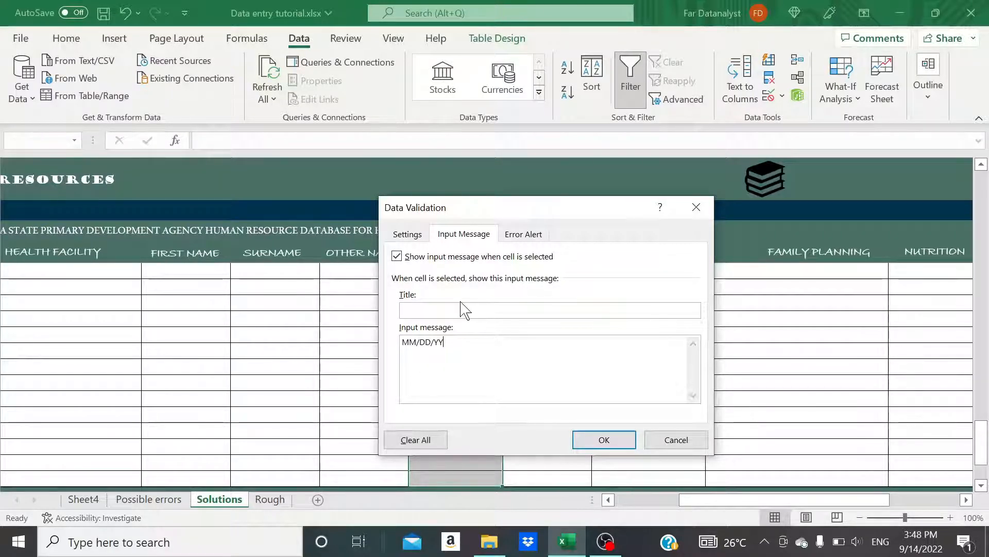
click(604, 439)
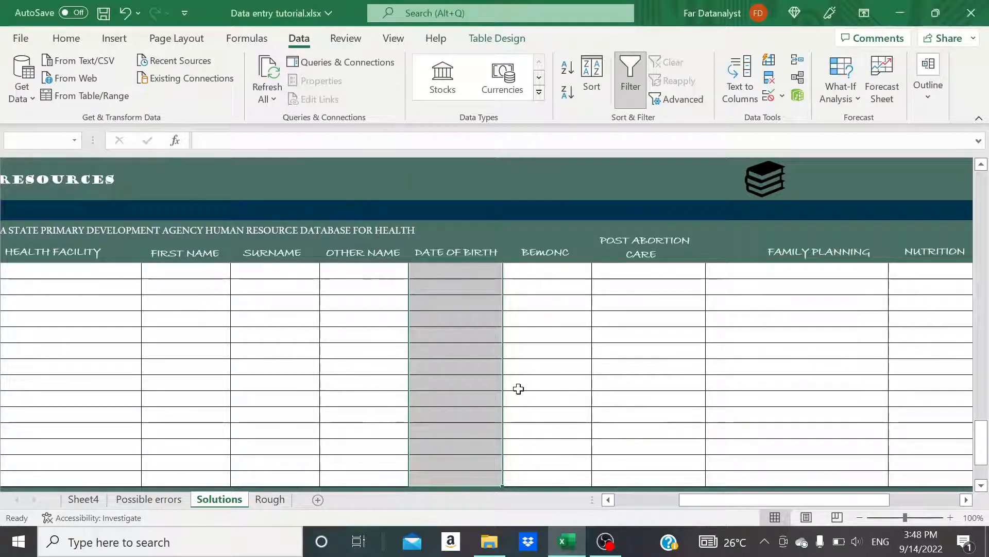
Check the input message on several Date of Birth cells from H8 down to H12
scroll(516, 388, up, 3)
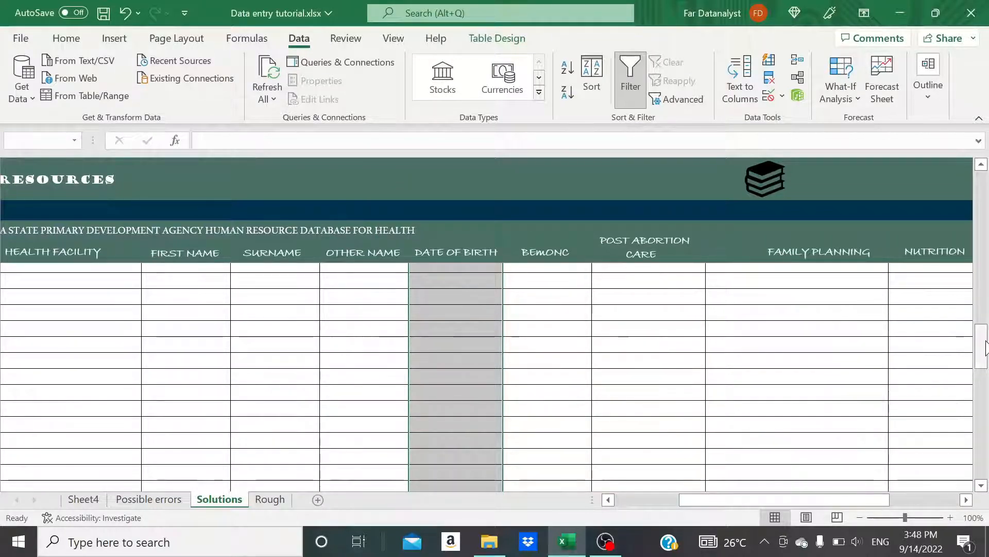
drag(981, 355, 984, 129)
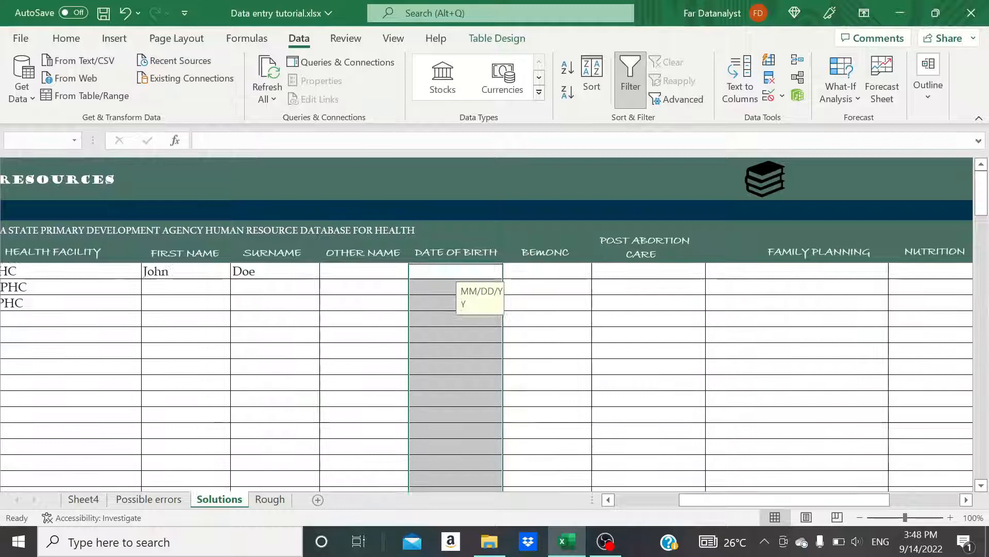
click(461, 269)
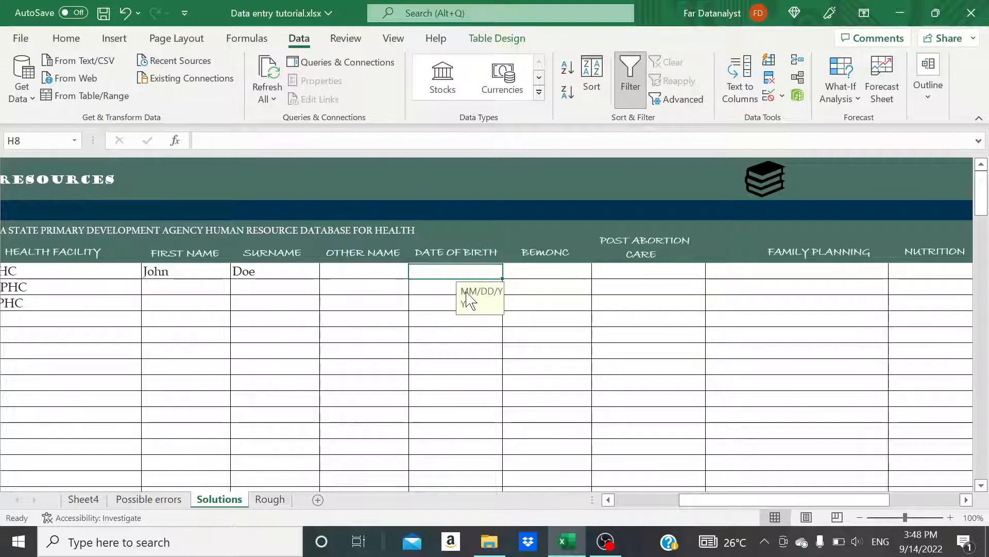
click(422, 288)
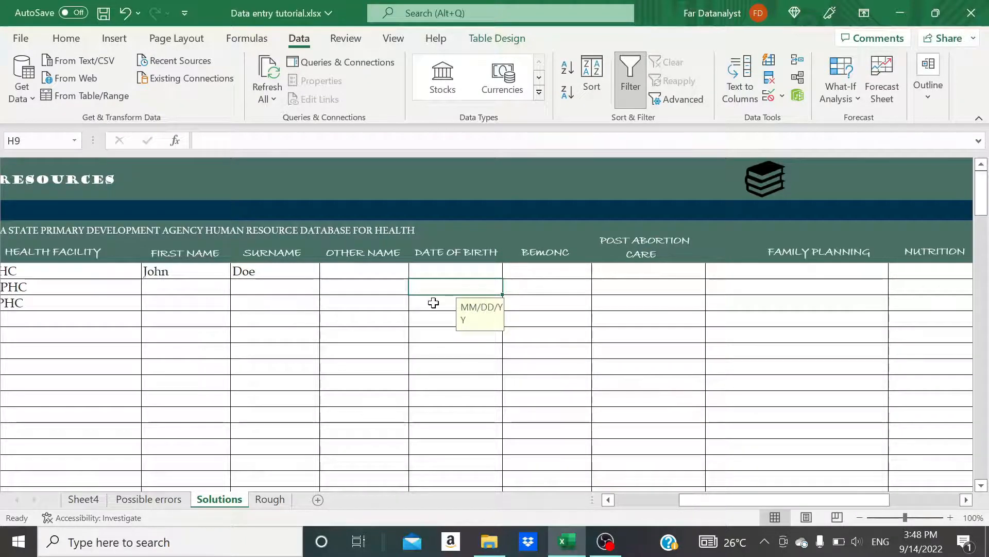
click(433, 303)
click(440, 329)
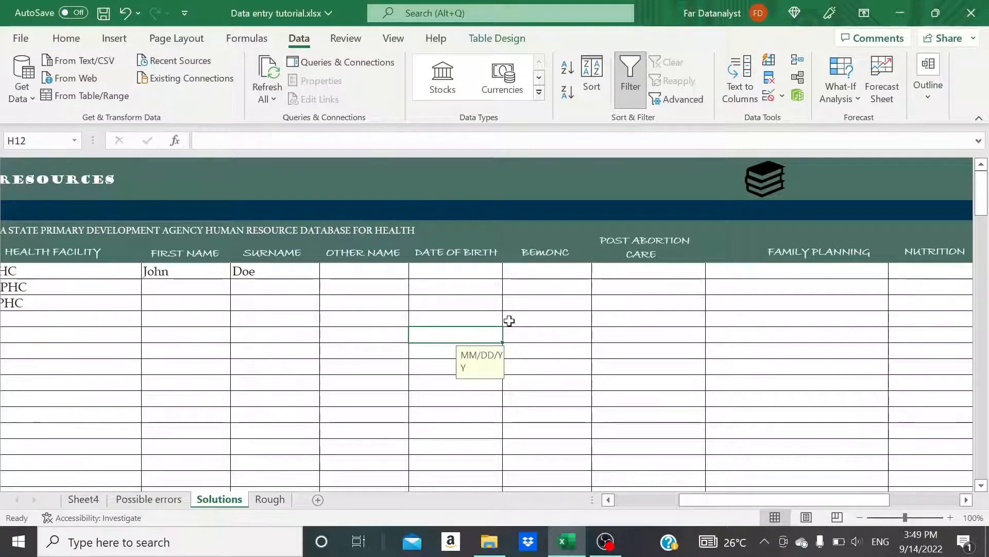
Review the headings of the service columns from BEmONC to Malaria on the Solutions sheet
scroll(524, 307, right, 3)
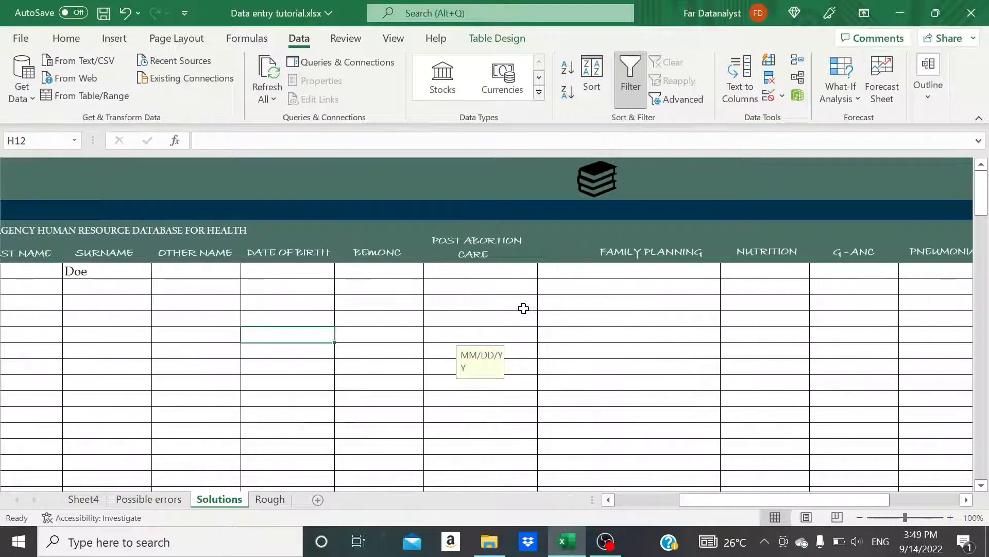
click(395, 271)
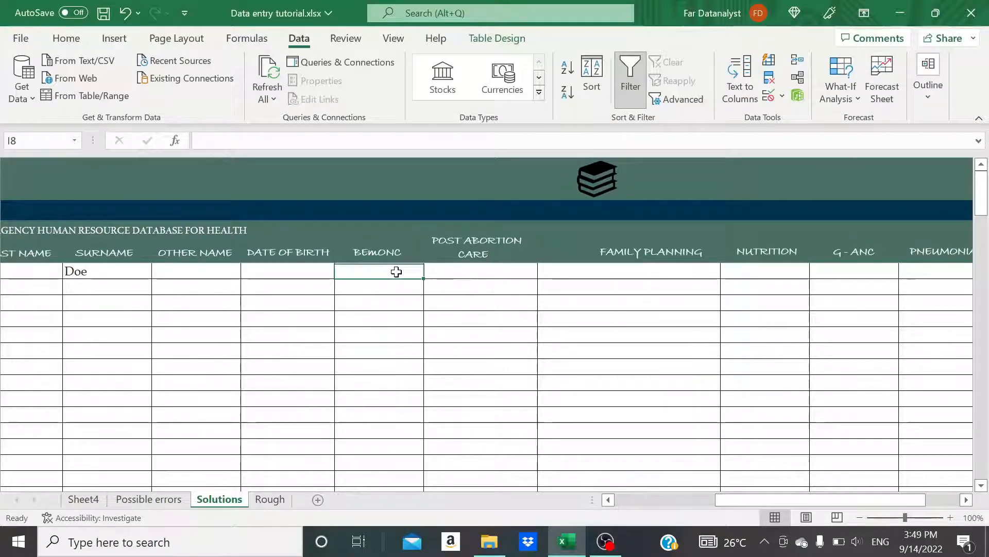
scroll(397, 272, right, 1)
scroll(396, 272, right, 2)
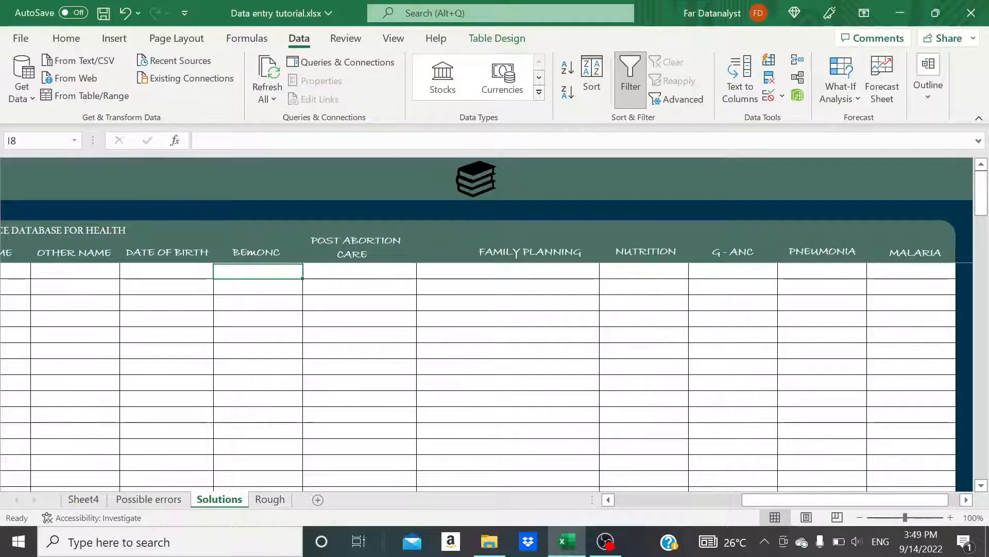
click(257, 246)
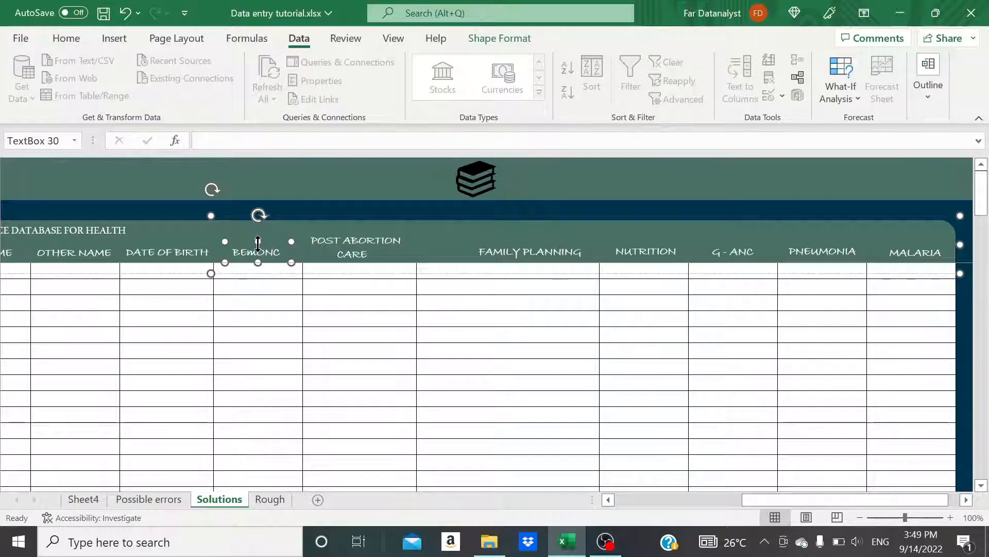
click(343, 240)
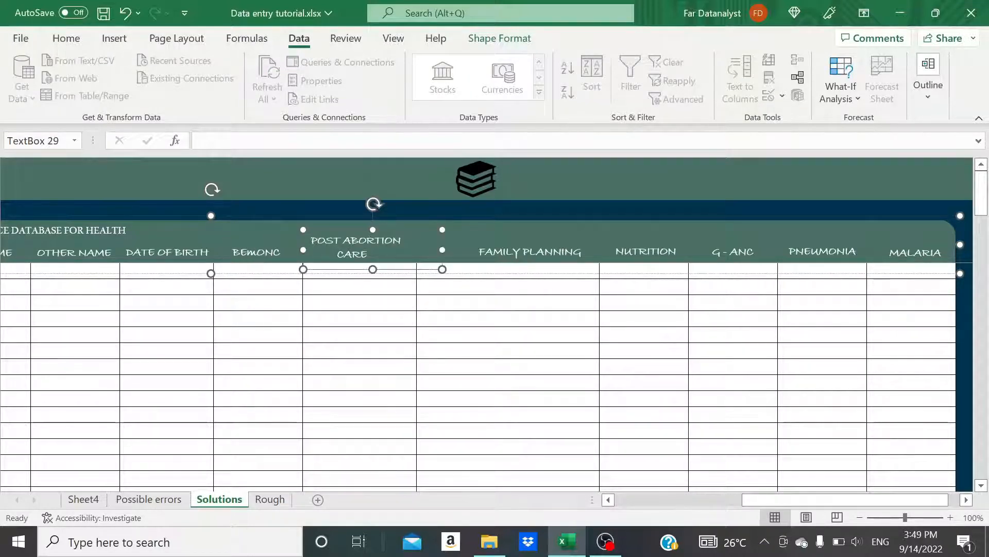
click(505, 252)
click(645, 251)
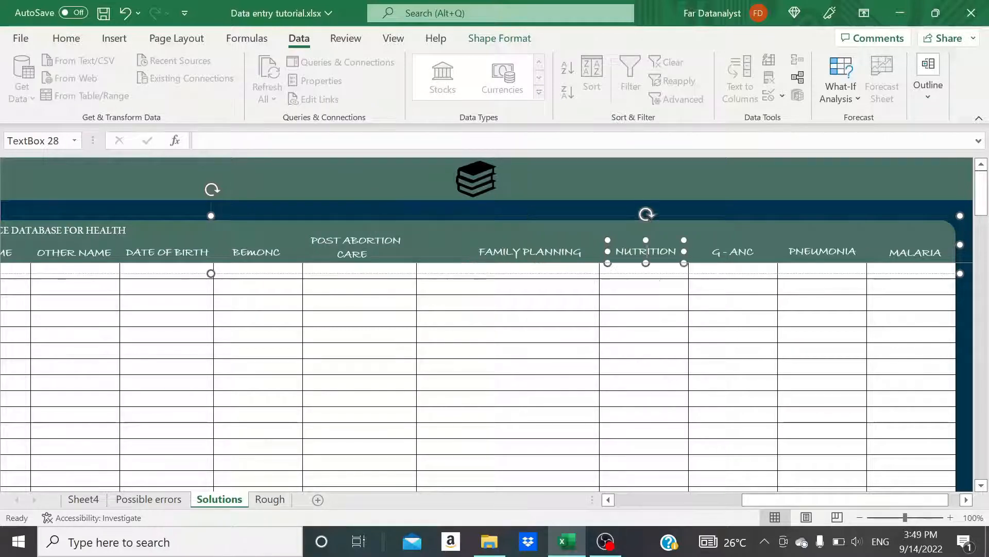
click(320, 312)
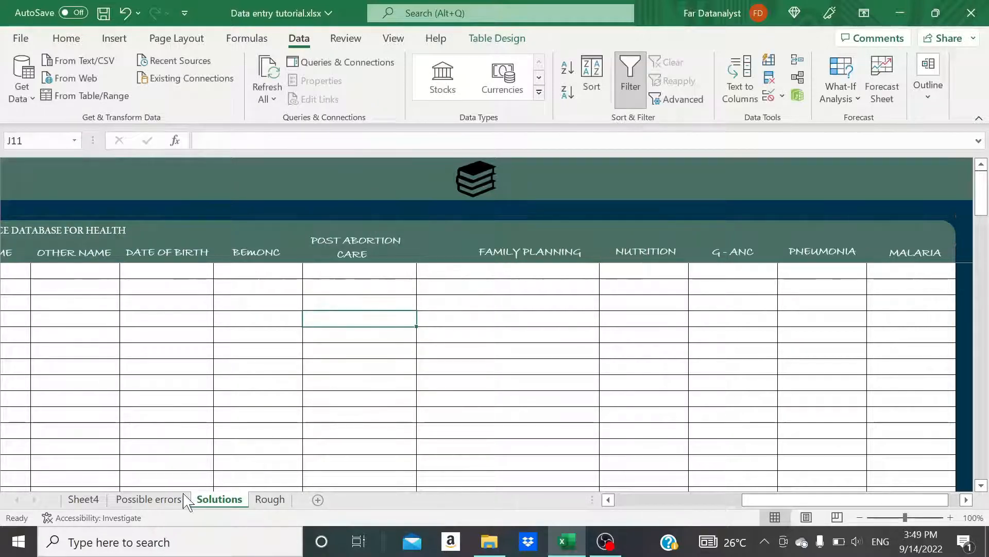
Examine the numeric codes in the Post Abortion Care and Family columns of the Possible errors sheet
click(155, 499)
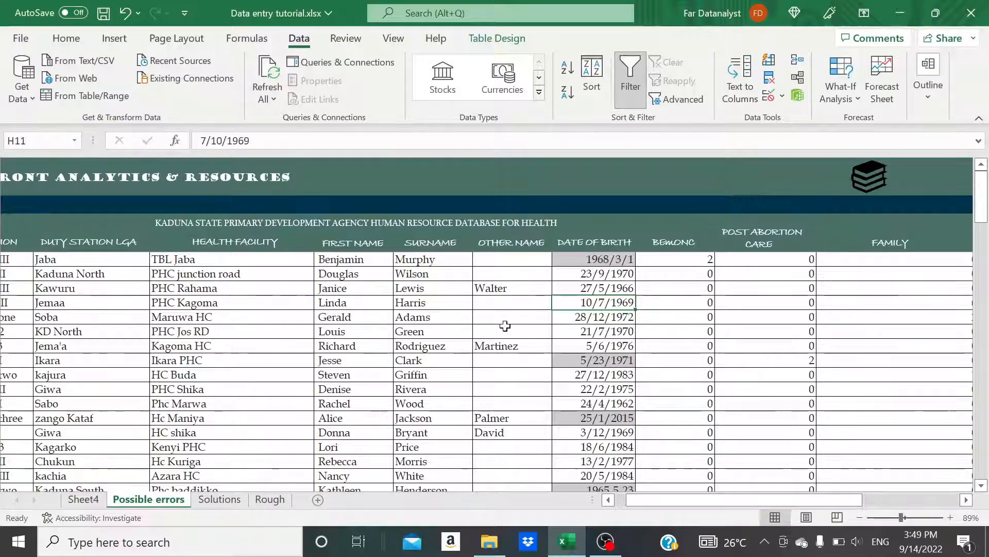
scroll(506, 325, right, 5)
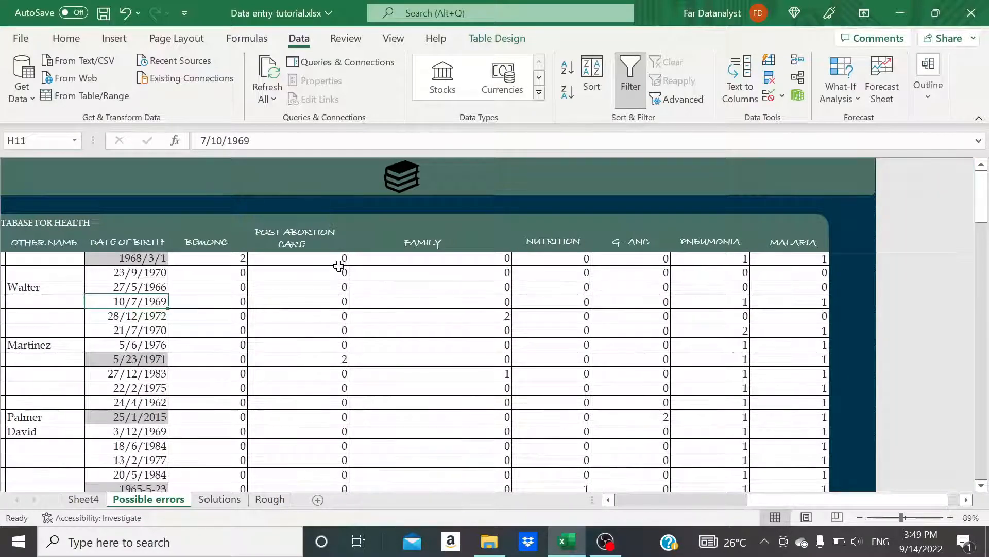
click(344, 270)
click(309, 238)
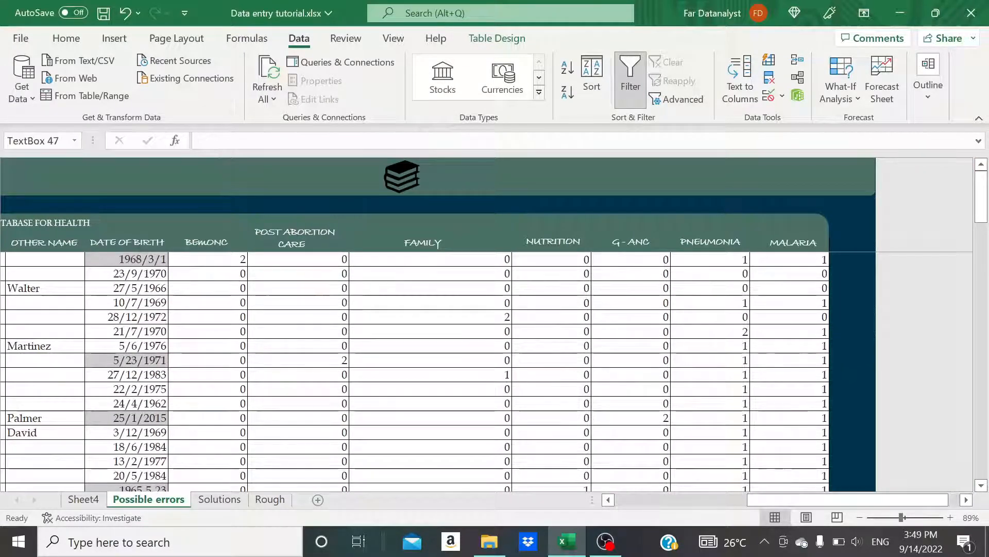
click(443, 335)
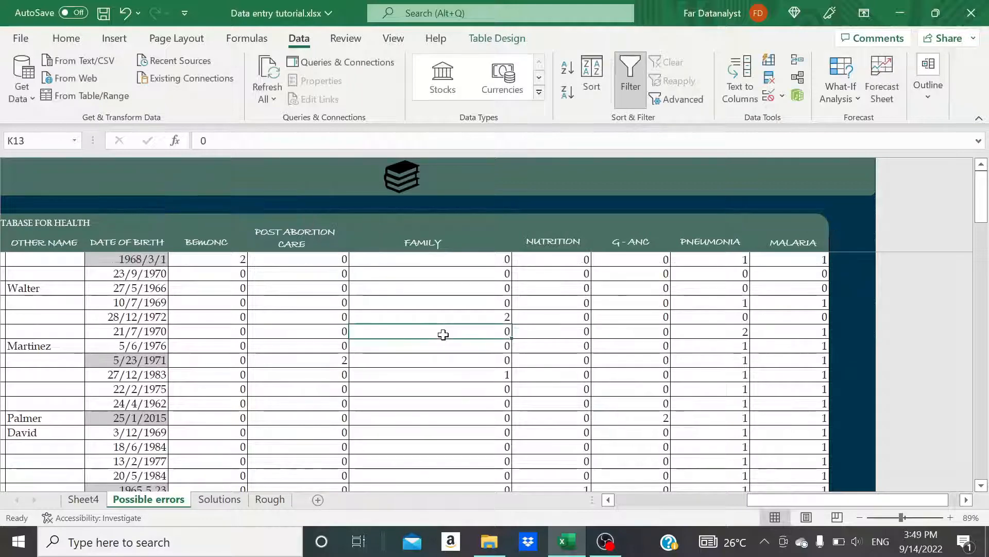
click(455, 375)
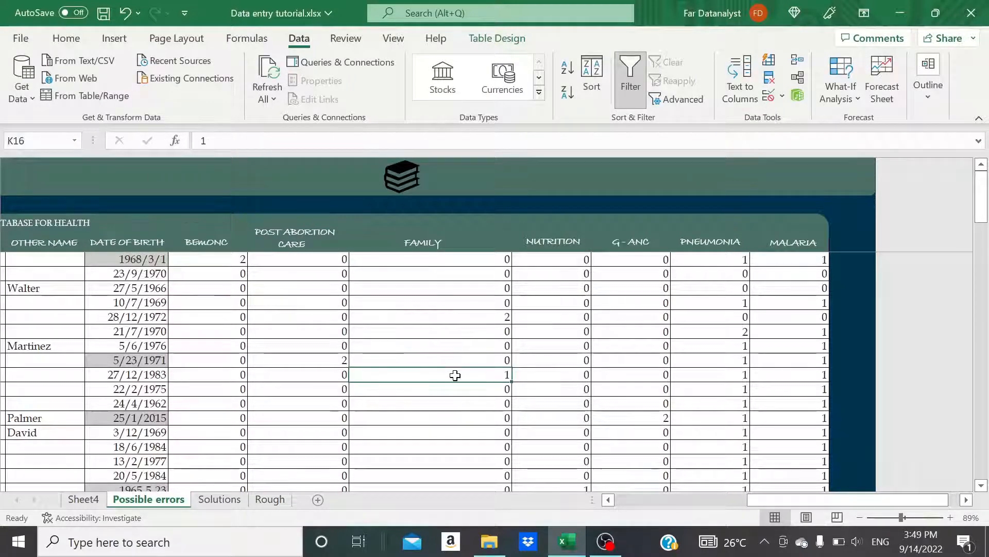
click(336, 360)
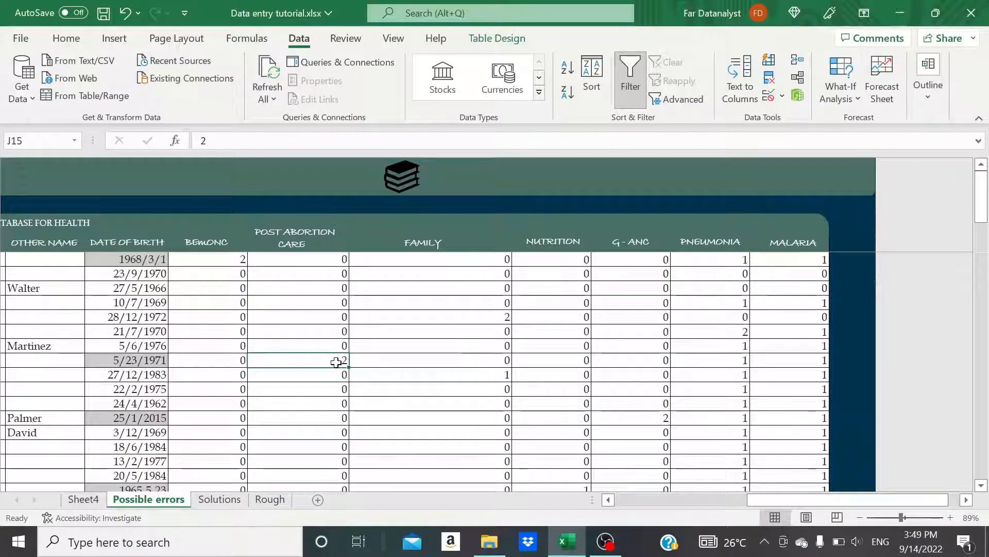
click(315, 322)
Compare the first BEmONC entries on the Possible errors sheet with the neighbouring Post Abortion Care entry
scroll(314, 322, left, 1)
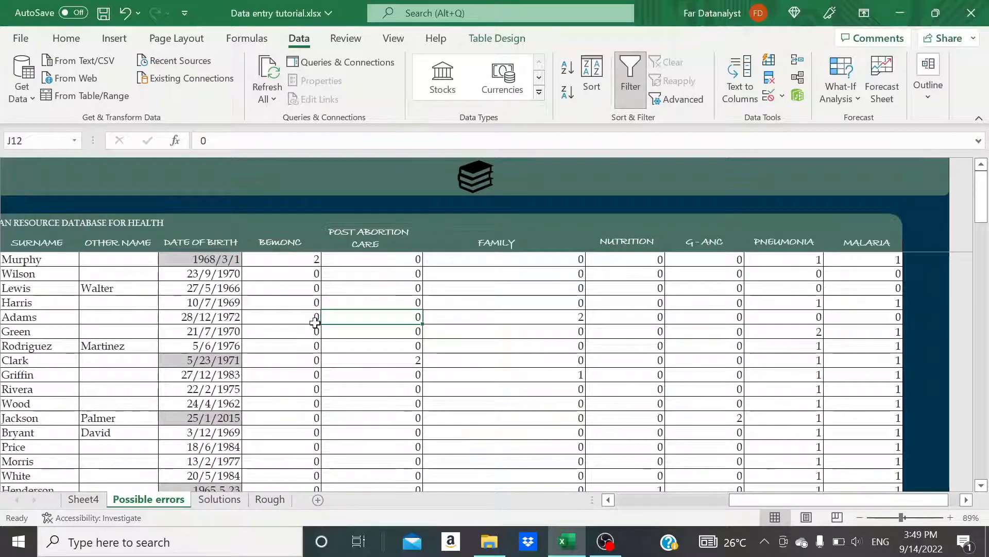
click(286, 261)
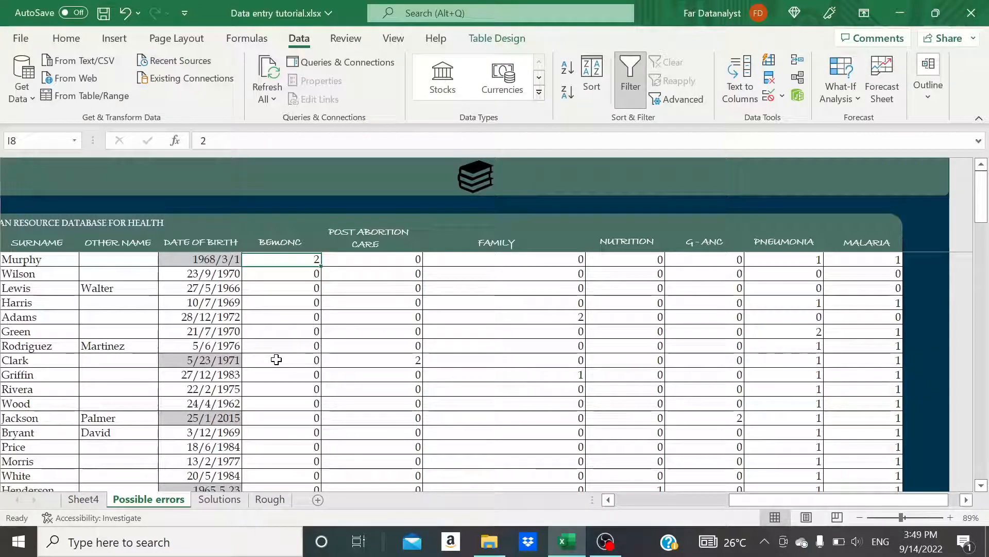
click(300, 272)
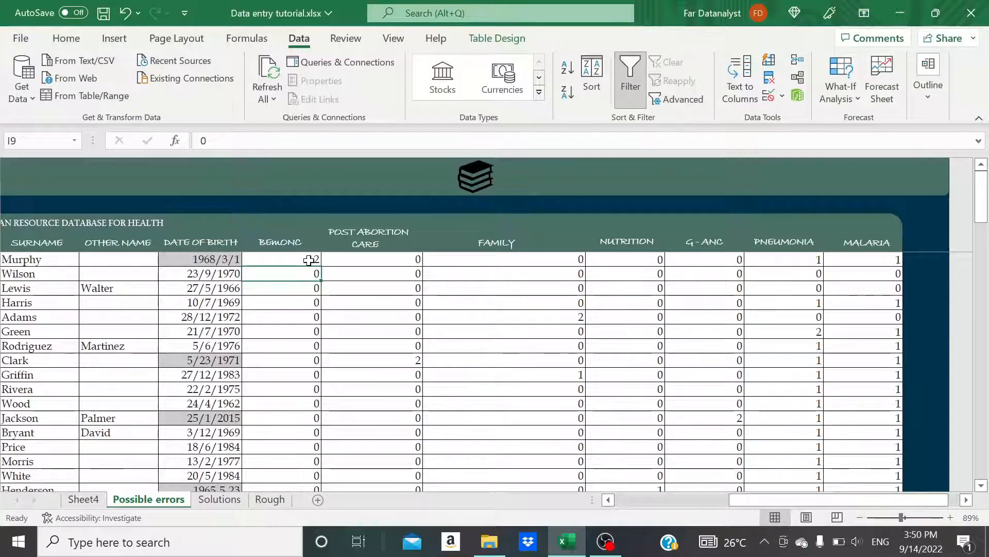
click(309, 260)
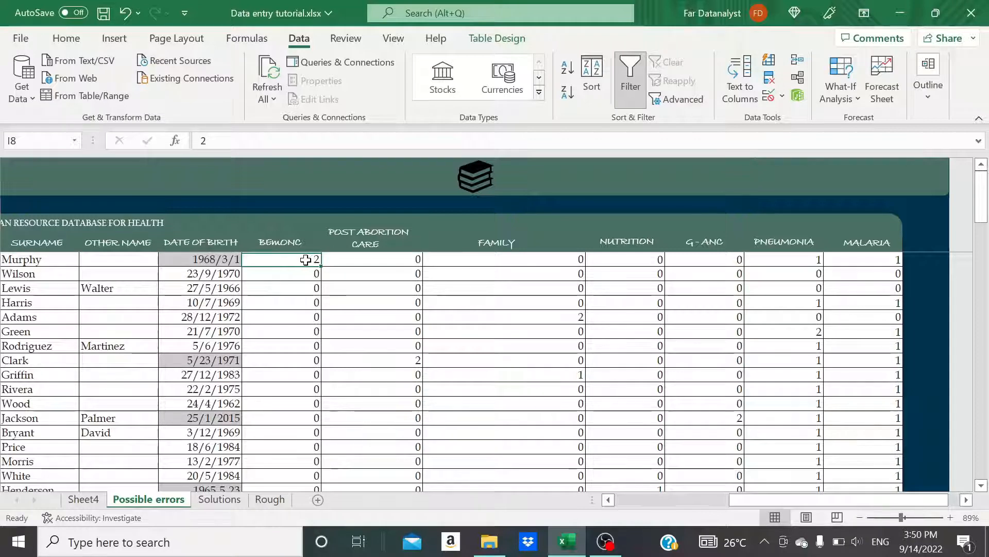
click(359, 274)
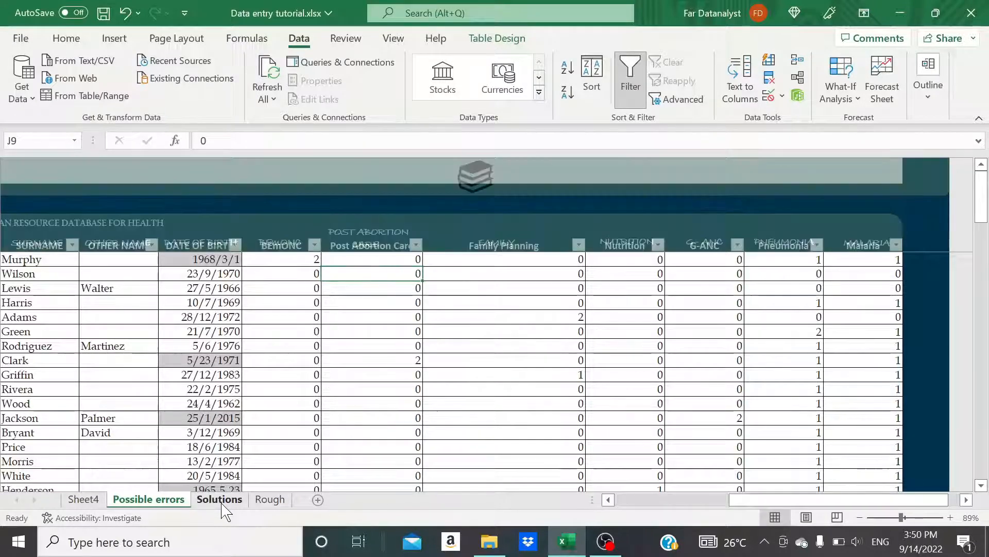
On the Solutions sheet, restrict all cells in the BEmONC to Malaria columns to whole numbers using a between rule with maximum 1
click(222, 509)
click(248, 270)
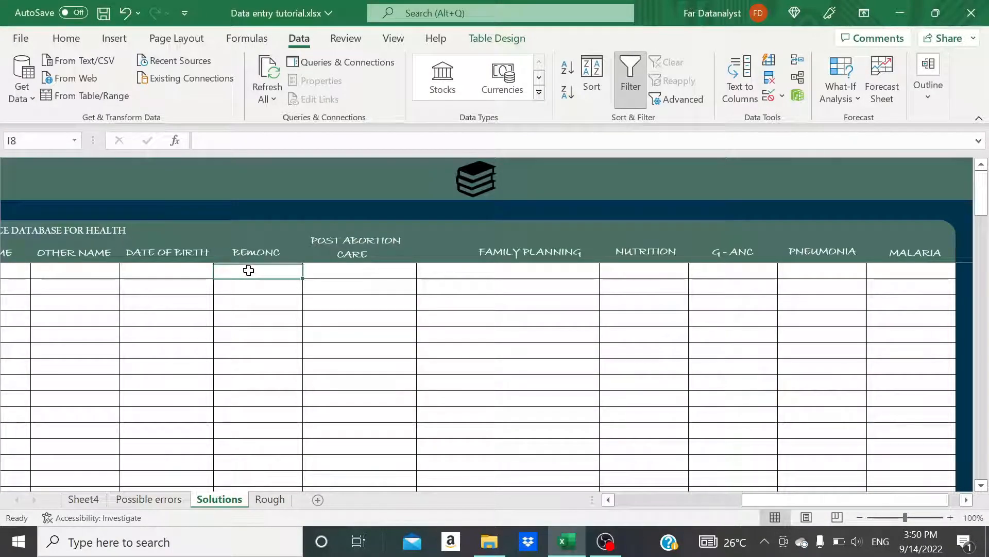
key(shift+Right)
key(shift+Right)
key(shift+Right)
key(shift+Right)
key(shift+Right)
key(shift+Right)
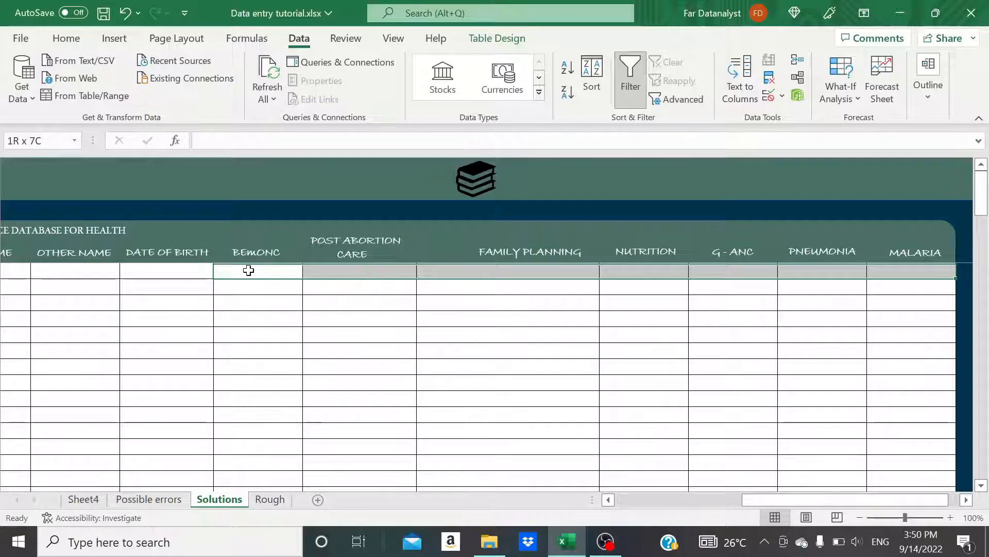
key(ctrl+shift+Down)
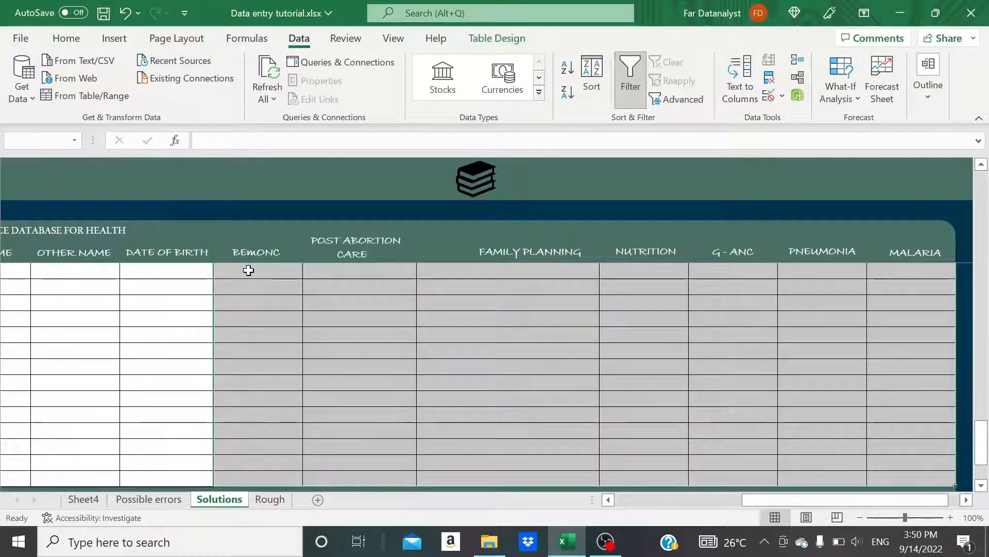
click(770, 94)
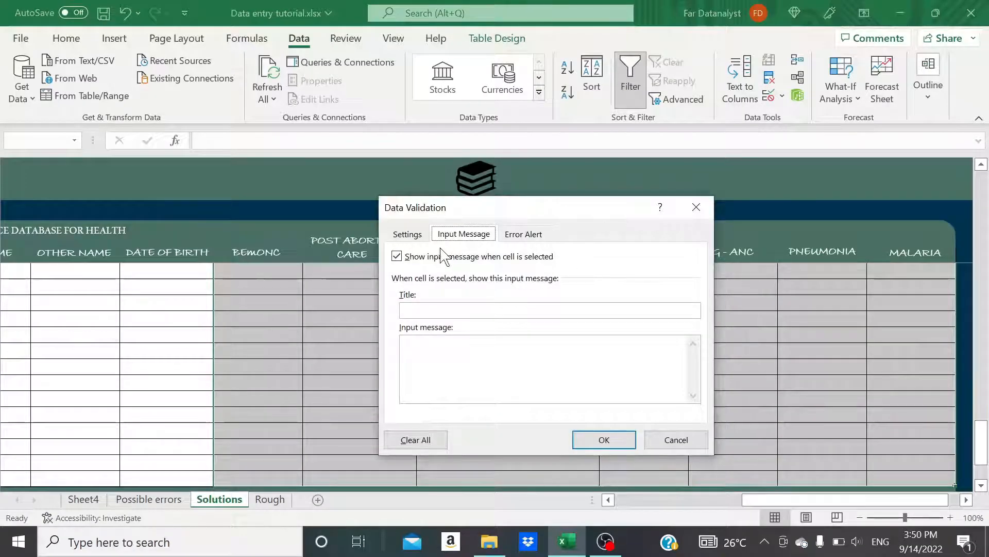
click(410, 235)
click(501, 289)
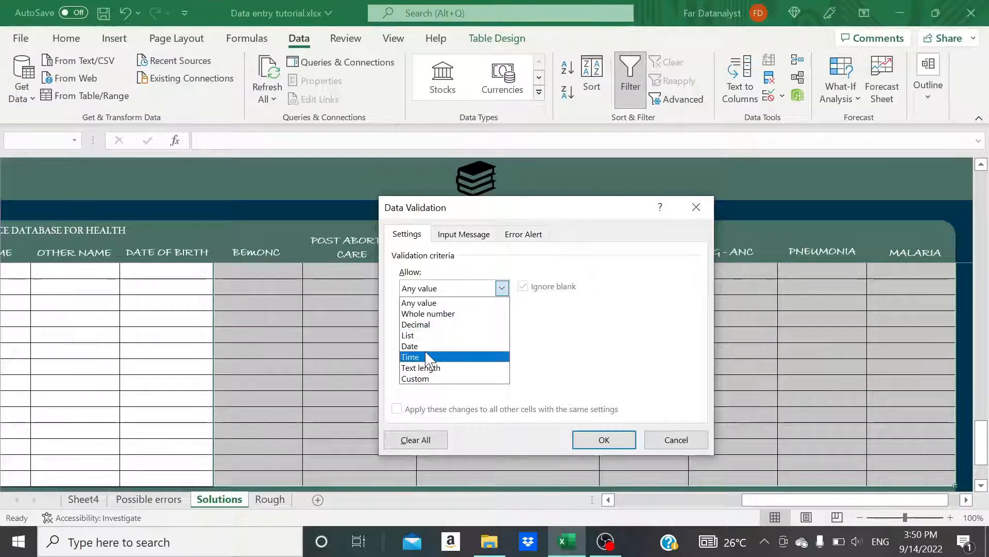
click(438, 314)
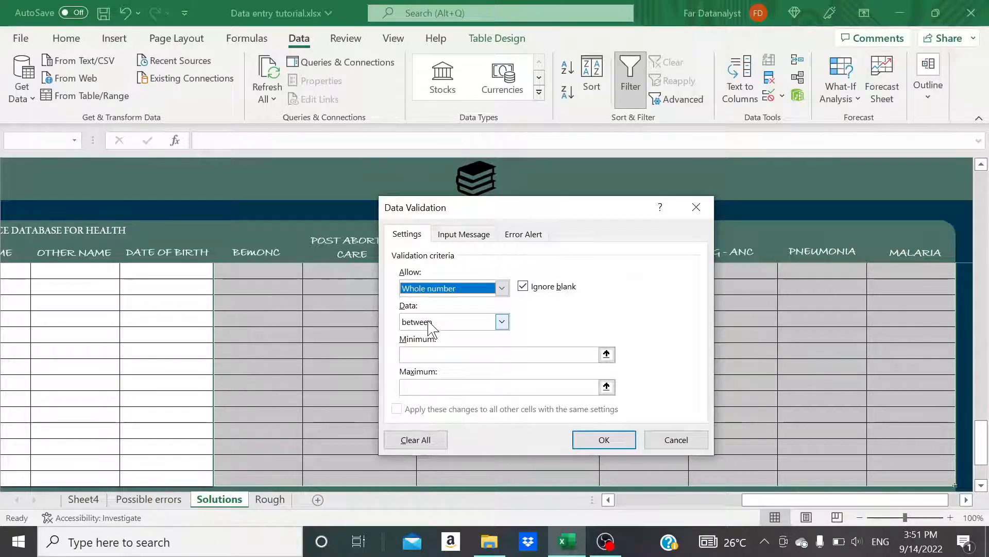
click(433, 355)
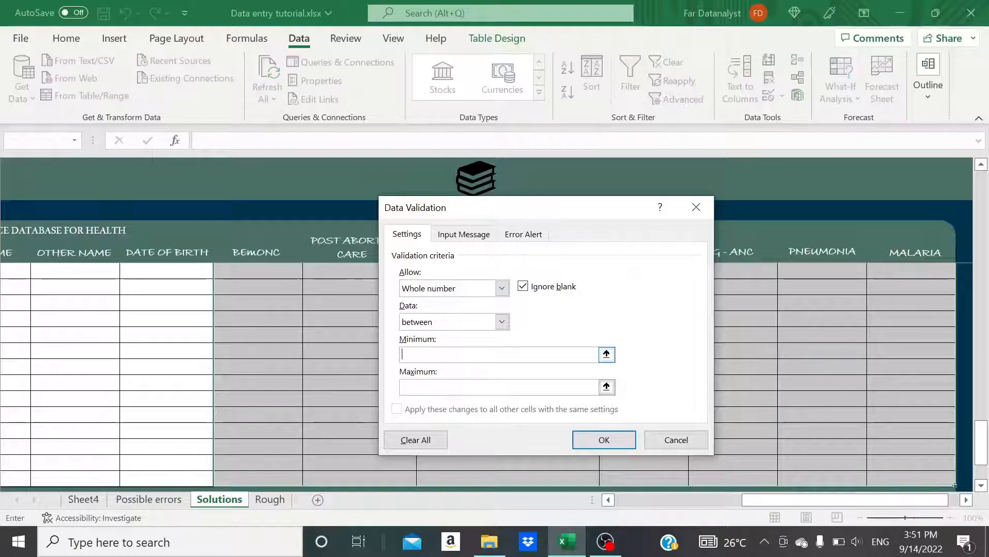
click(427, 387)
text(1)
Add an input message for the selected service cells reading "0 = No skill" and "1 = Skilled" on separate lines
click(477, 237)
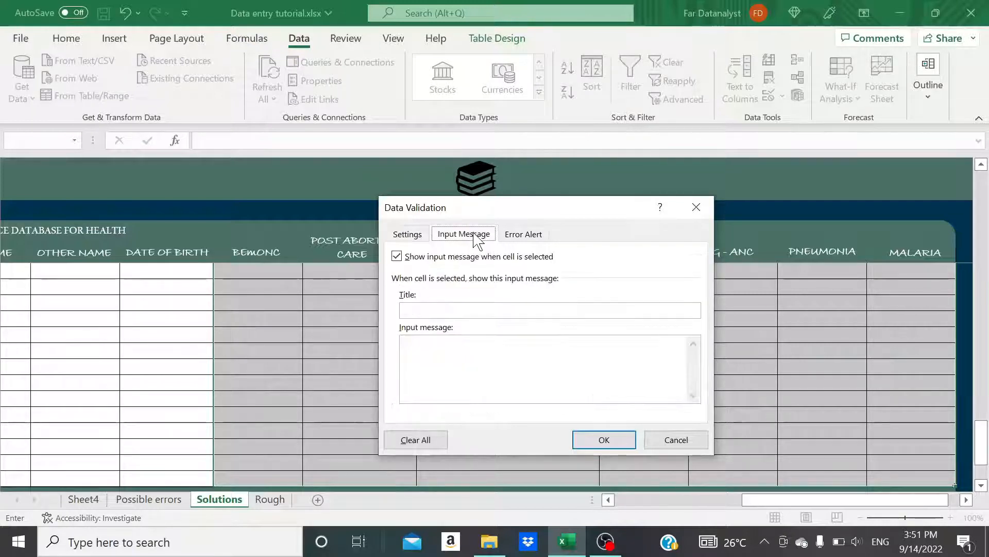
click(463, 359)
text(O)
text(0 = )
text(No)
text(skill)
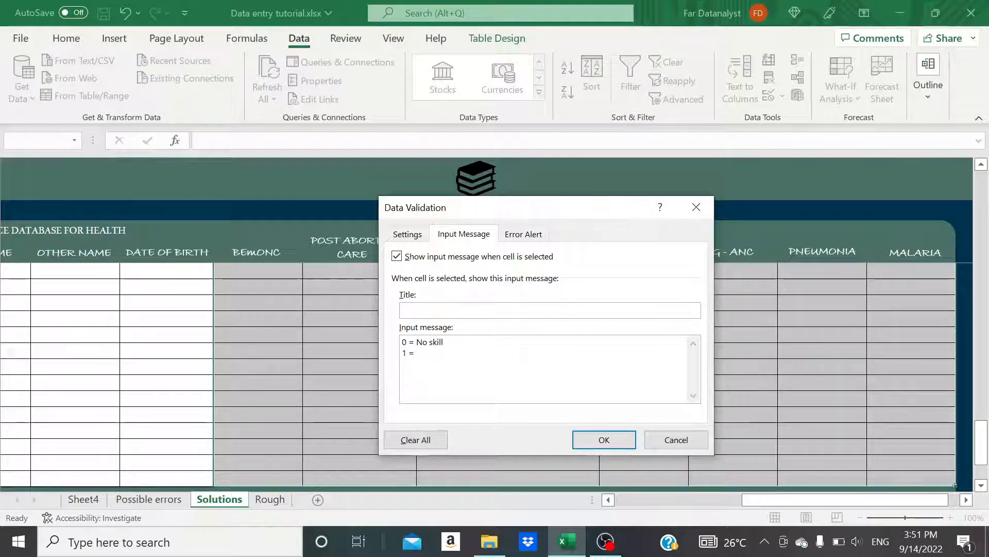
text(killed)
Set the Stop-style error message to "Invalid!" and apply the validation to the service columns
click(522, 238)
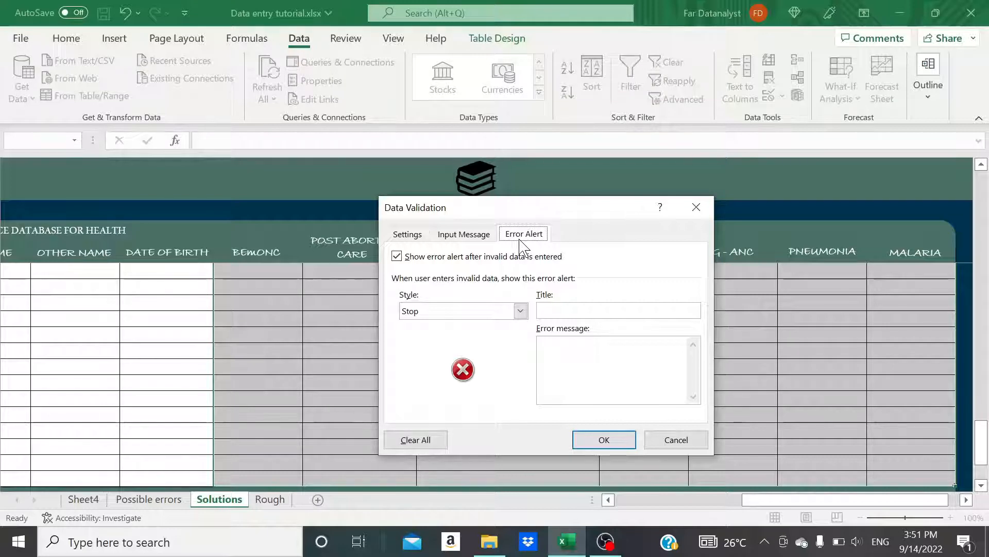
click(574, 356)
text(Invalid!)
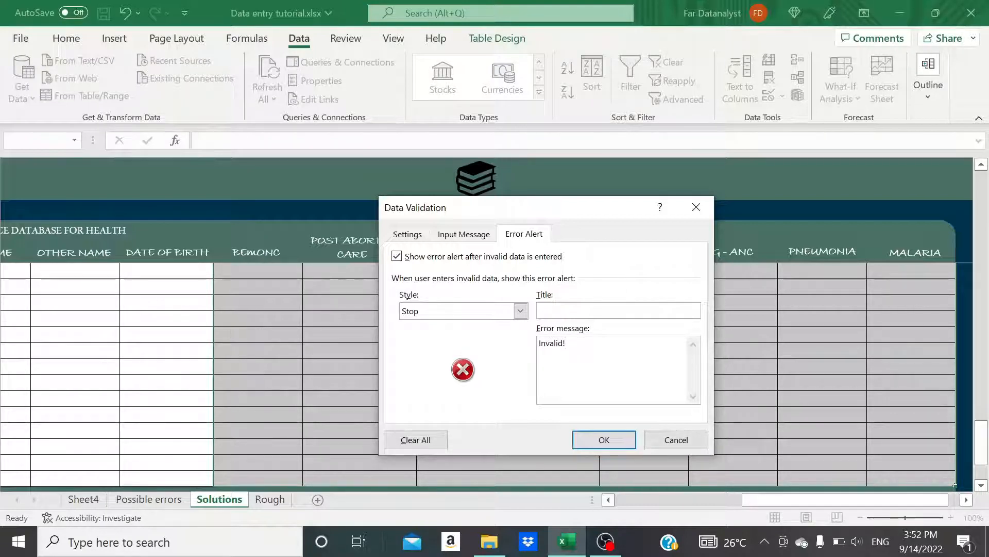
click(587, 441)
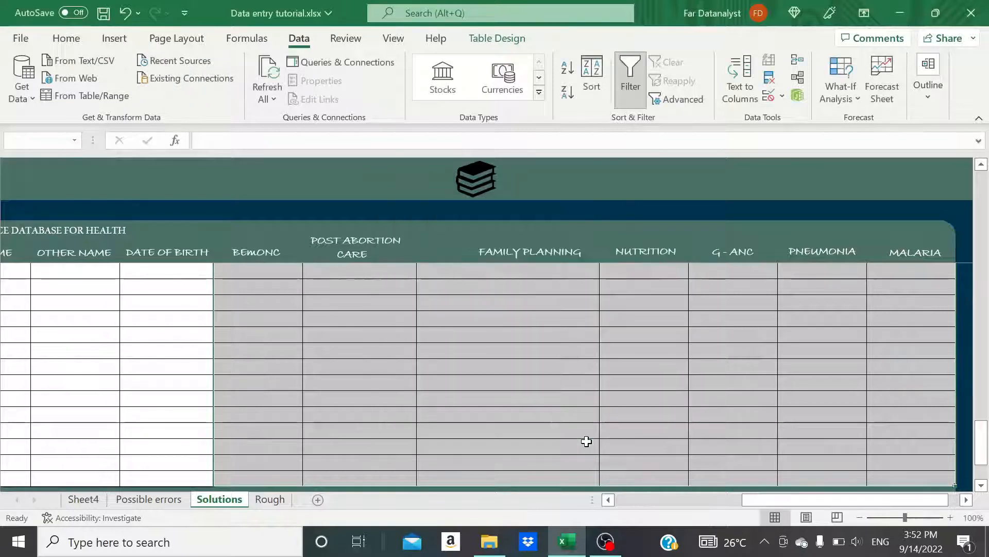
Test the validation in the first BEmONC cell, I8, by trying 4, and enter 1 in its place
scroll(570, 356, up, 4)
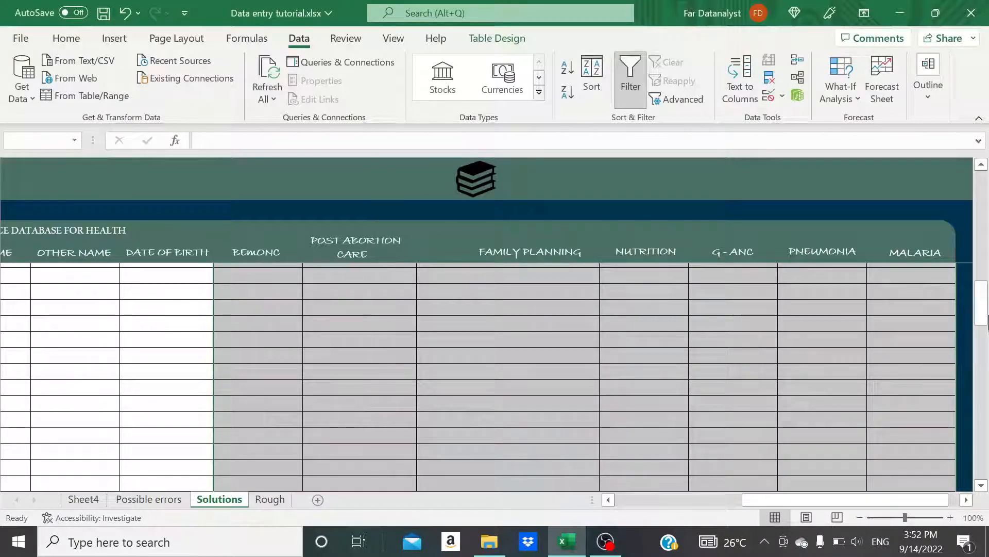
drag(986, 319, 987, 167)
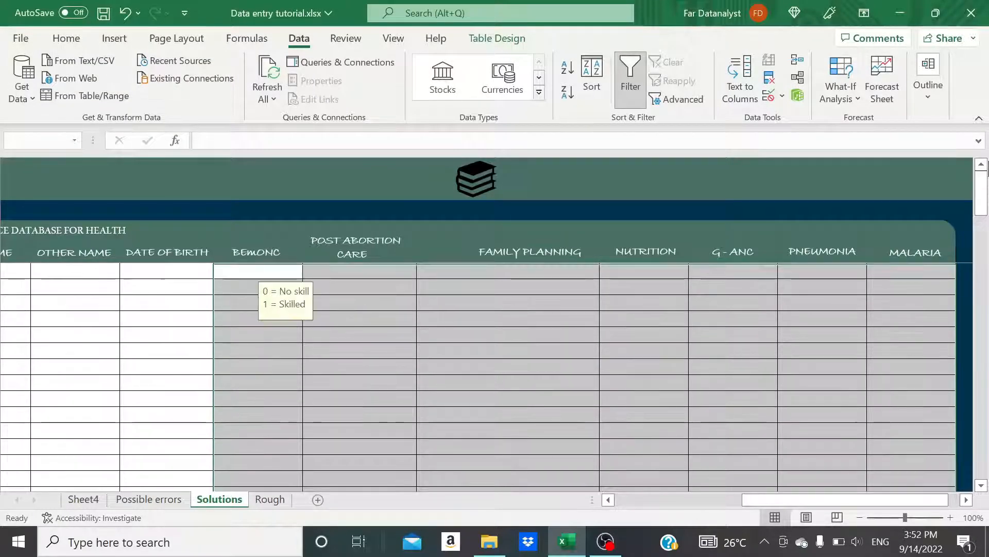
click(262, 275)
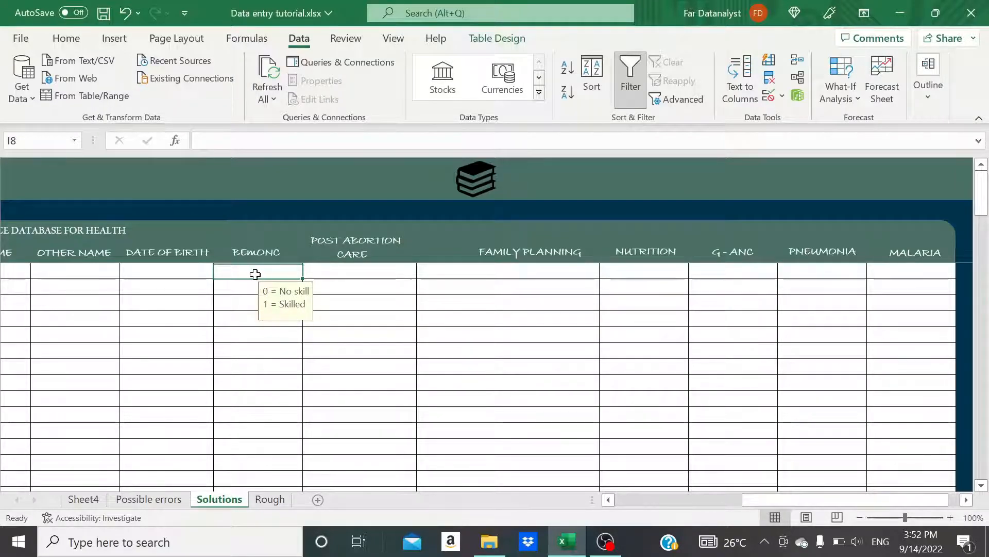
text(4)
key(Return)
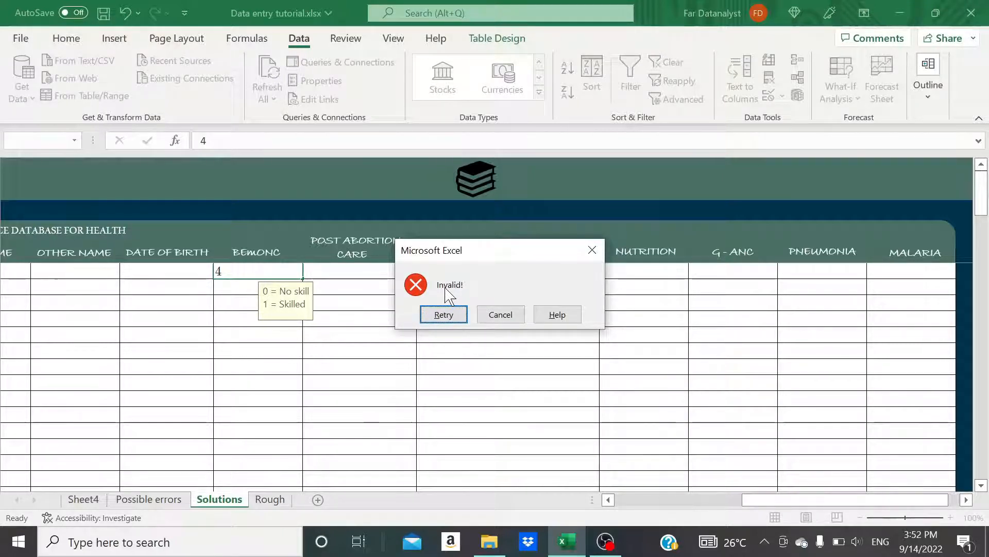
click(589, 262)
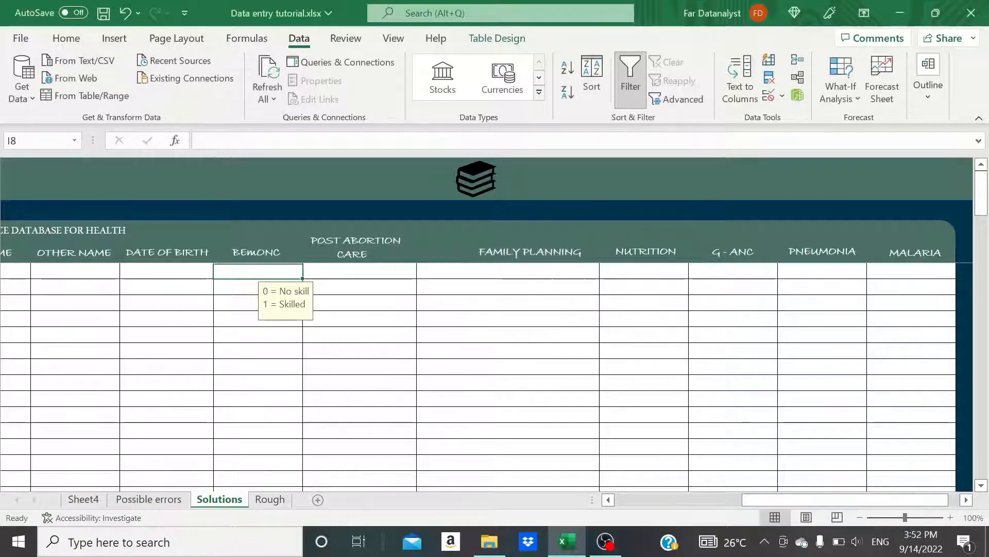
text(1)
key(Return)
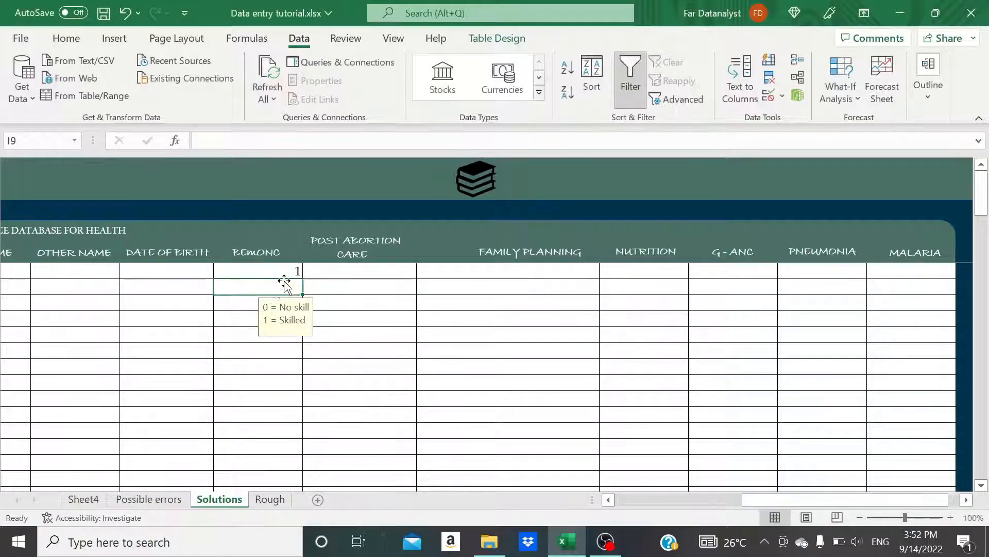
Check the input message across the row 9 service cells and try entering 8 in the Nutrition cell, L9
click(337, 287)
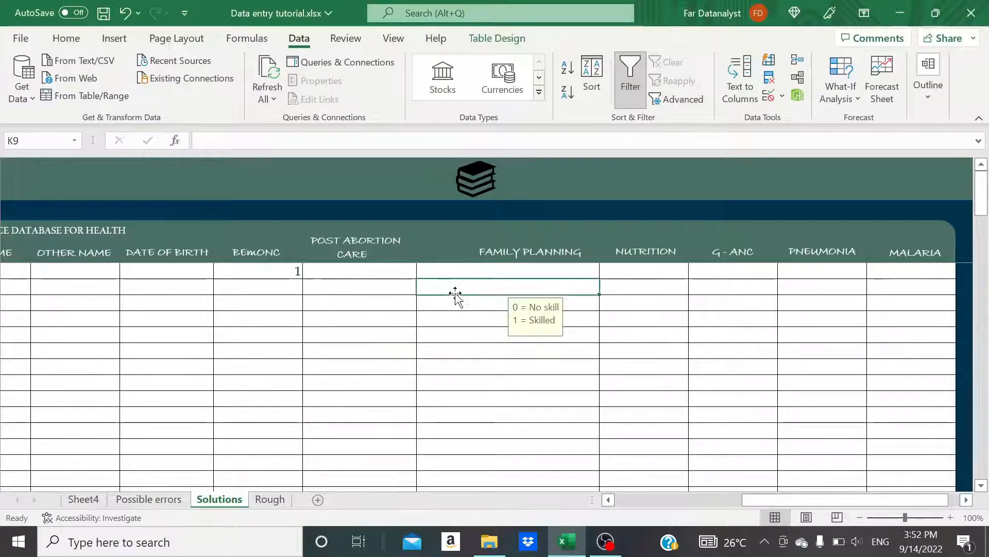
click(644, 286)
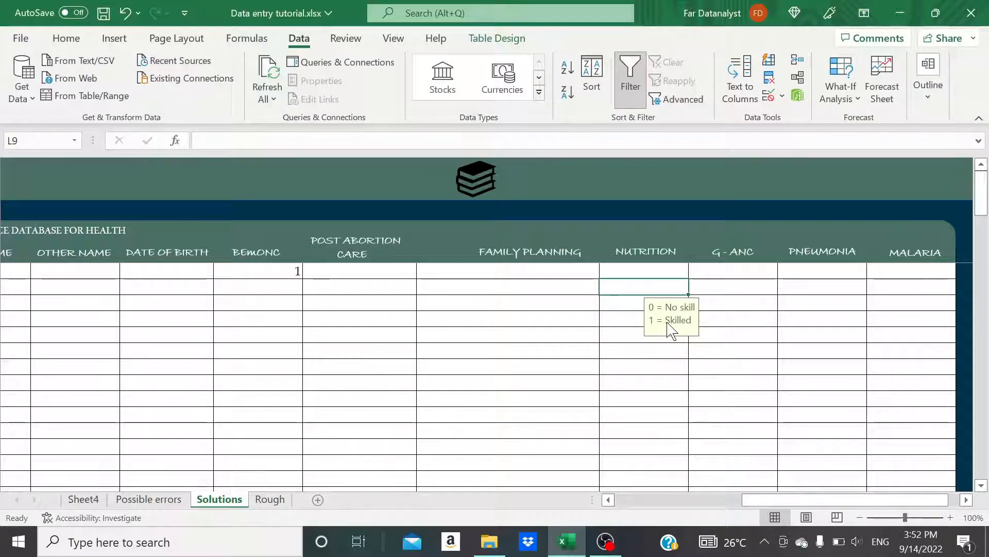
text(8)
key(Return)
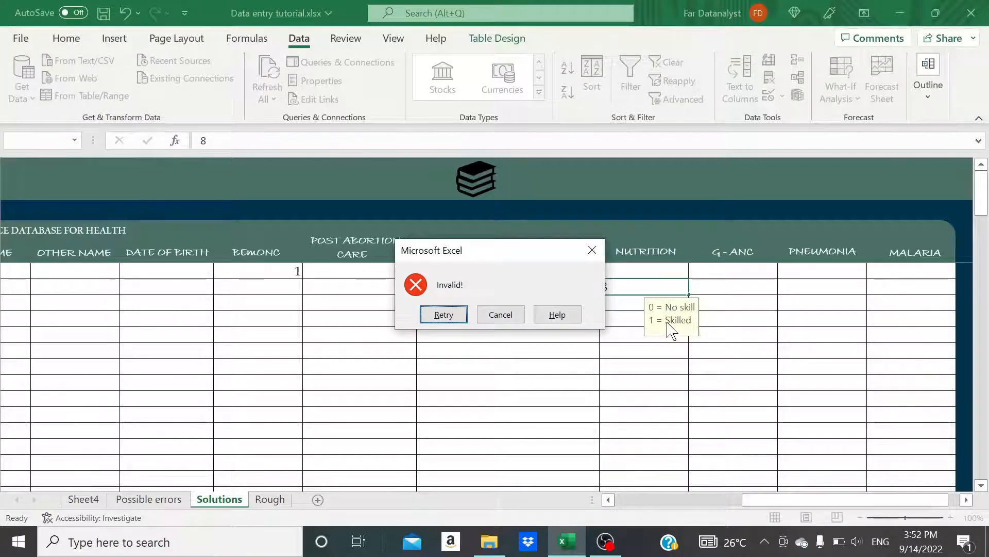
click(592, 250)
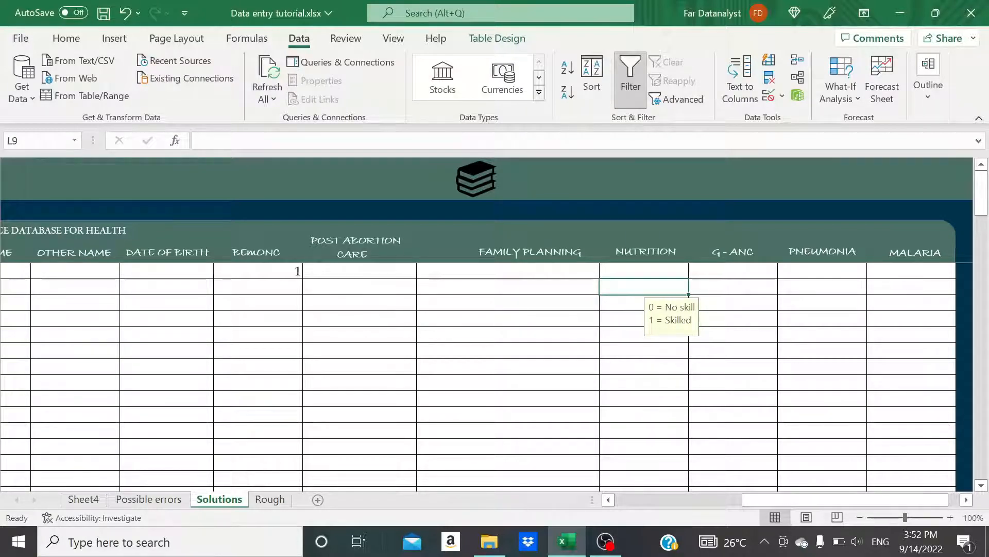
click(561, 290)
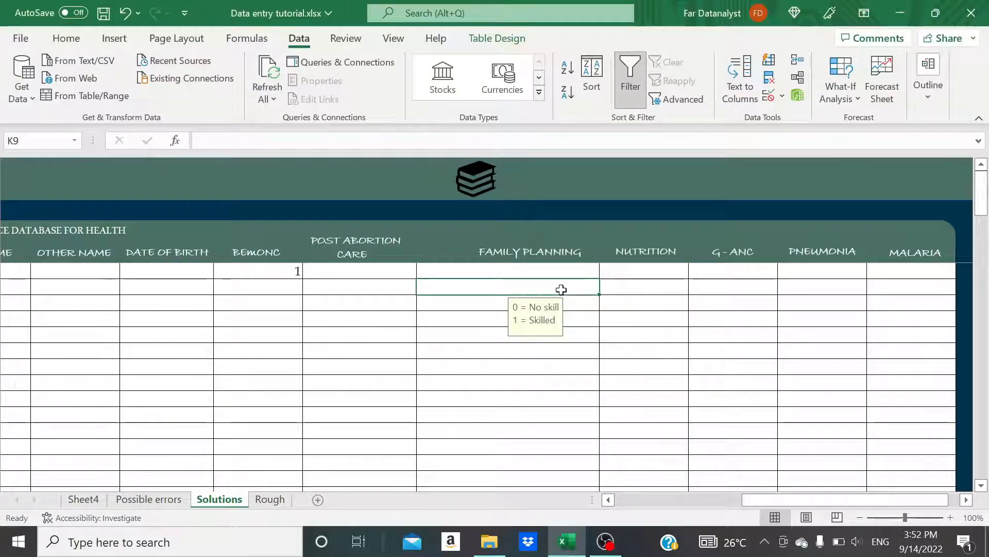
scroll(561, 289, left, 5)
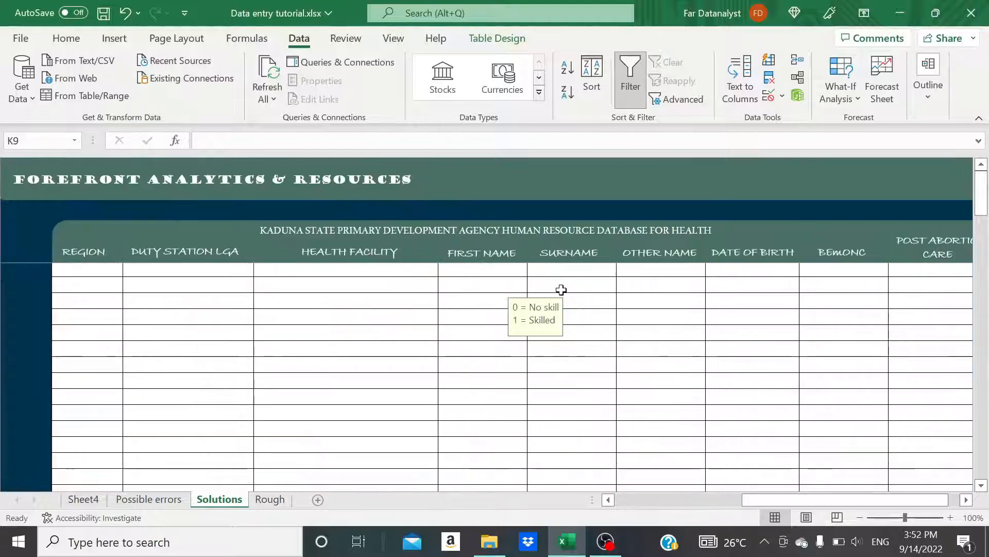
scroll(561, 289, right, 5)
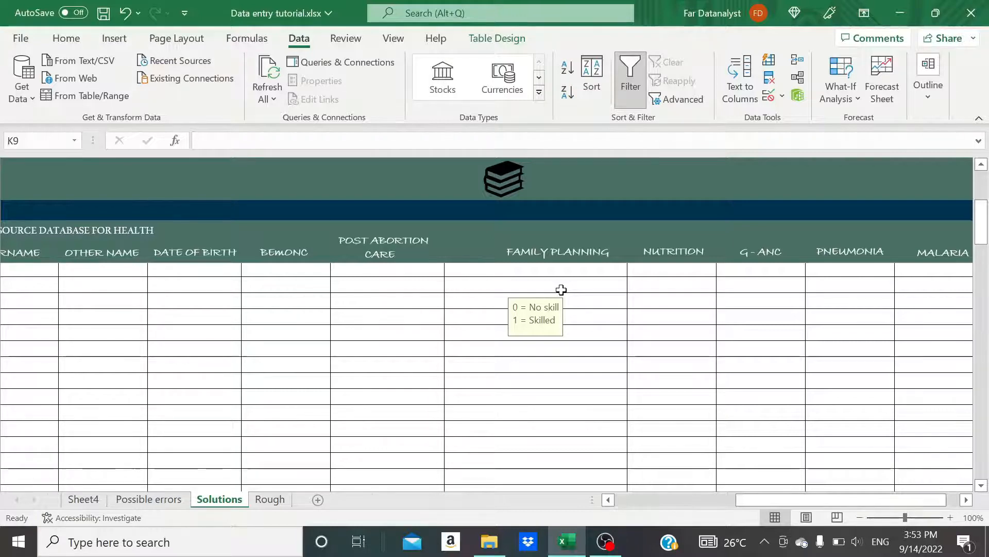
scroll(562, 290, right, 3)
scroll(562, 294, left, 5)
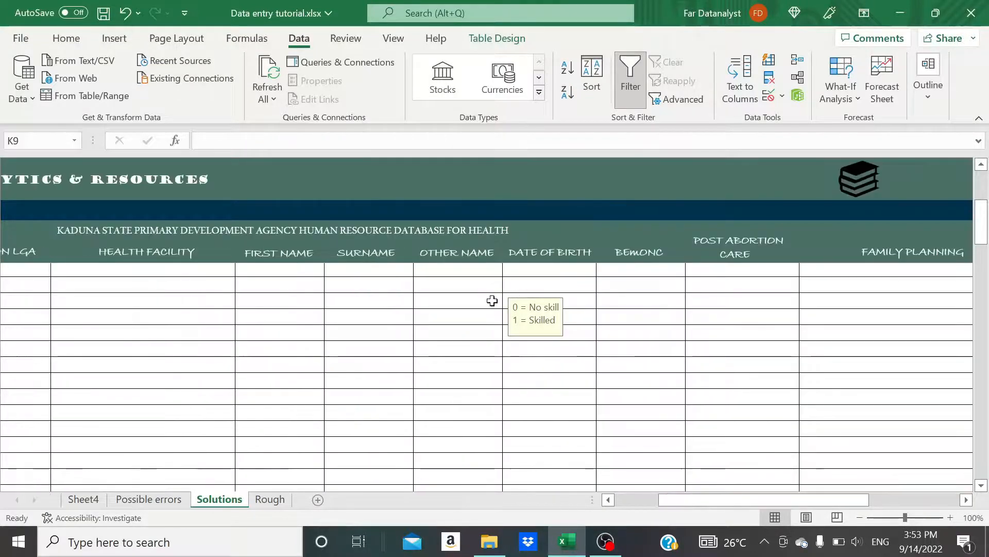